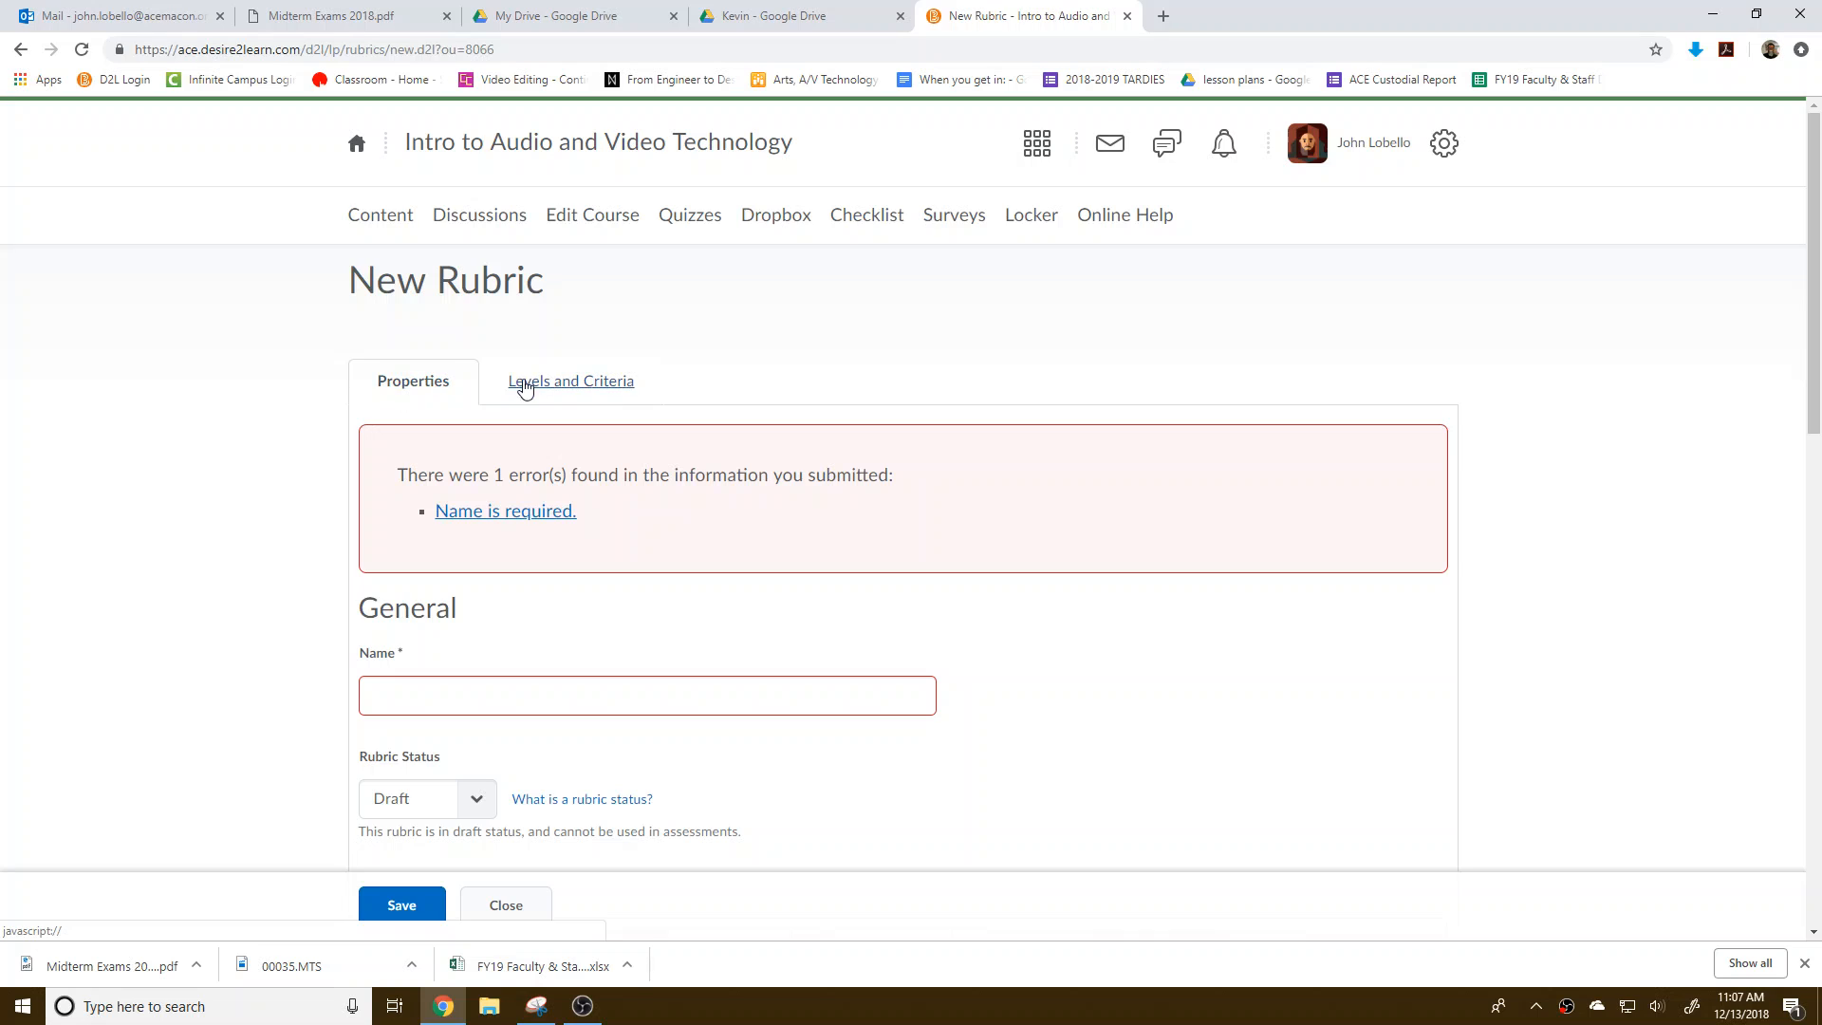
Name the new rubric Sample Rubric and set its status to Published
click(566, 691)
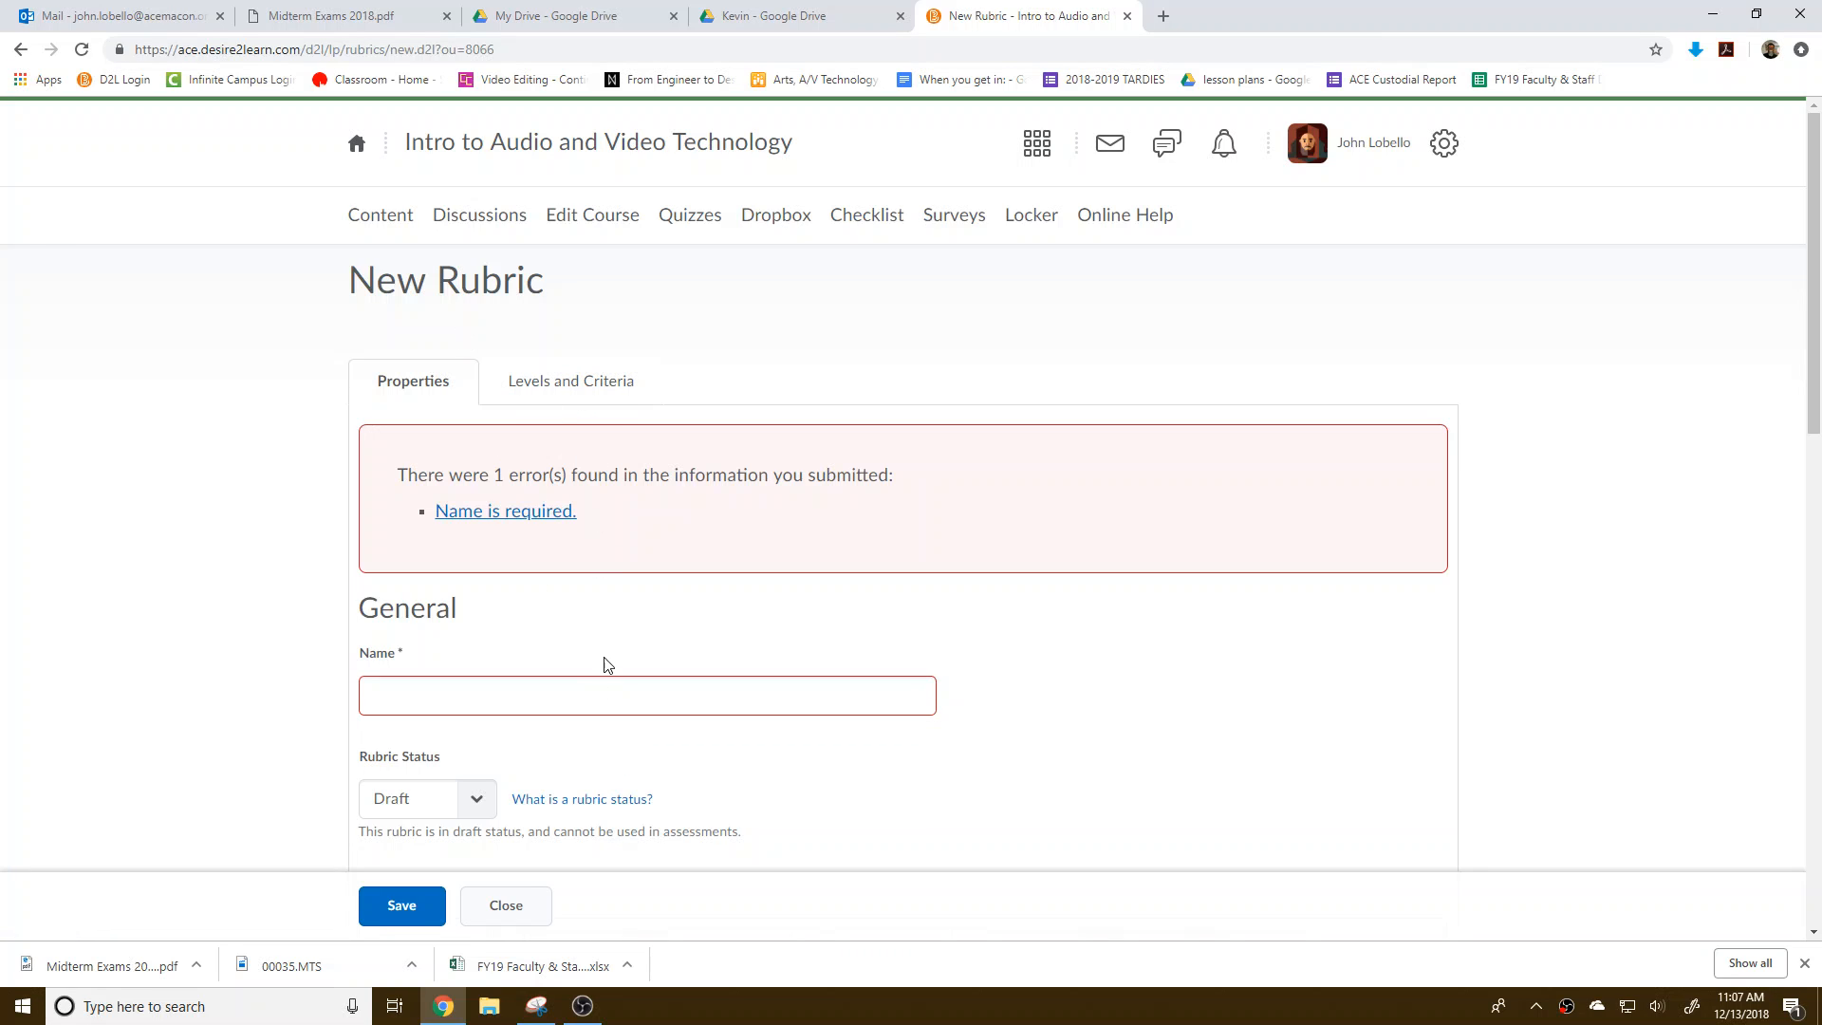
click(612, 708)
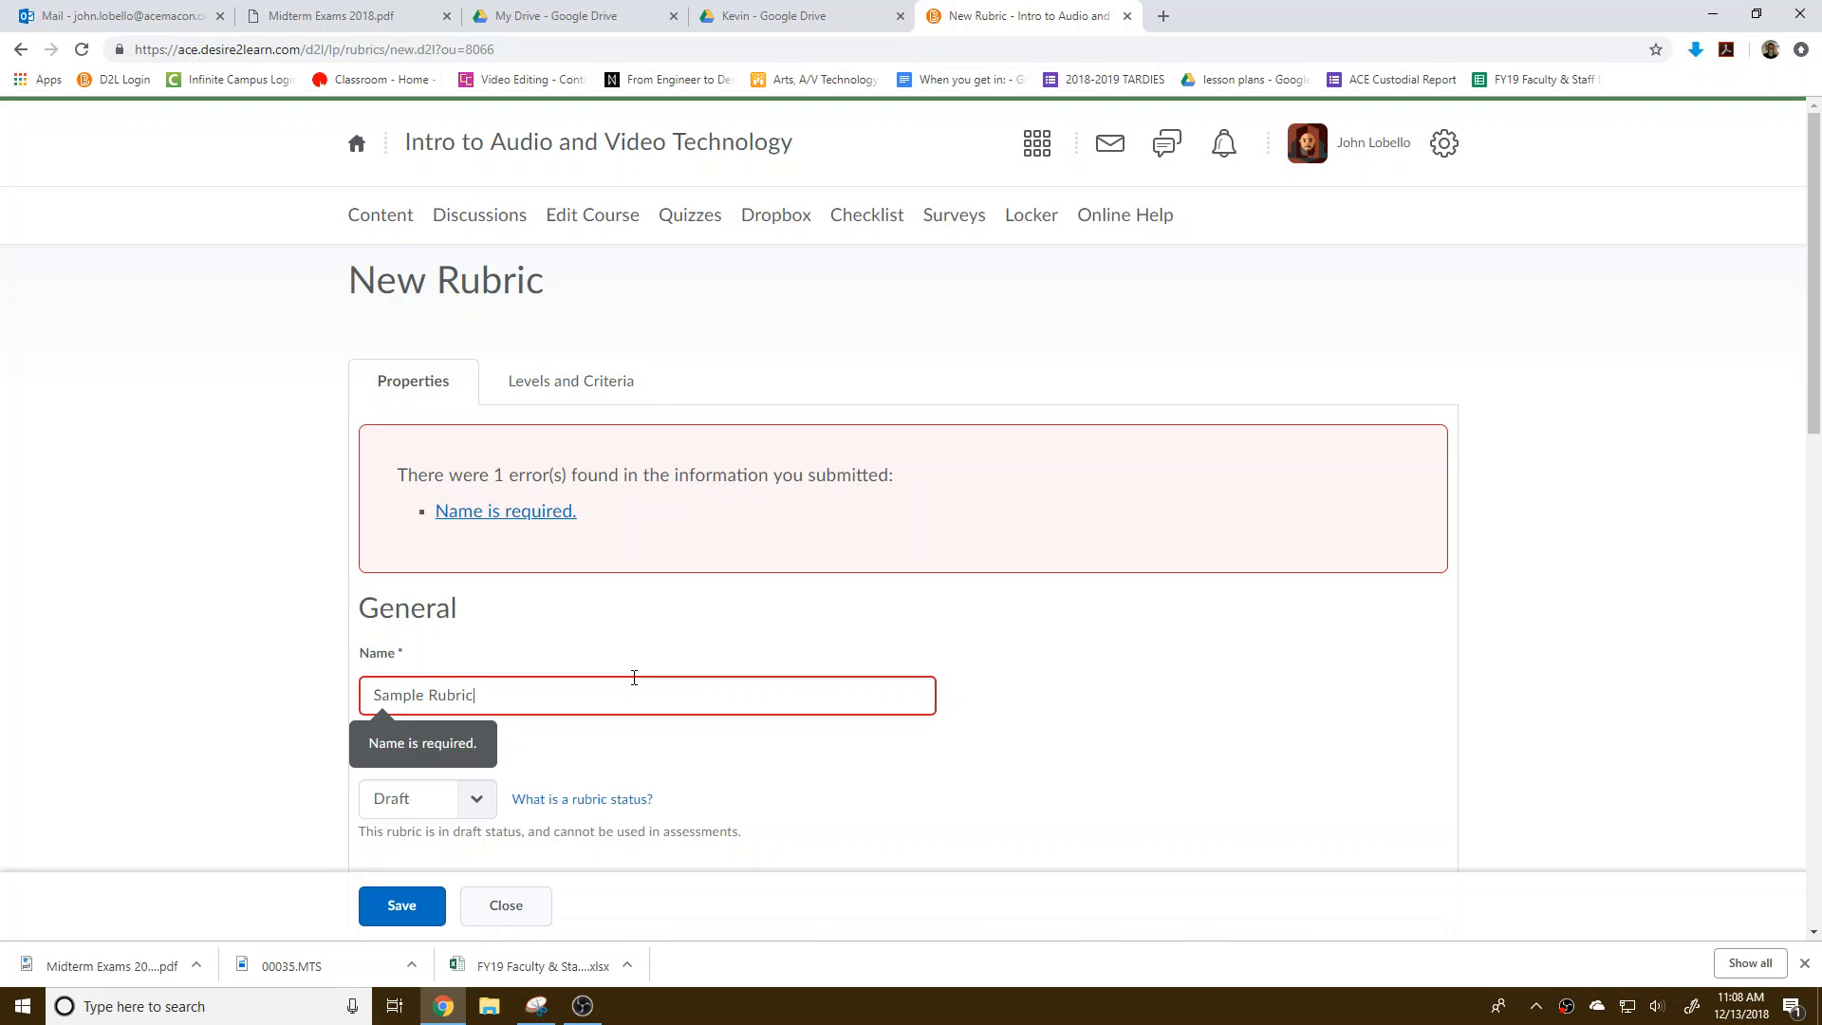
scroll(557, 683, down, 4)
click(470, 419)
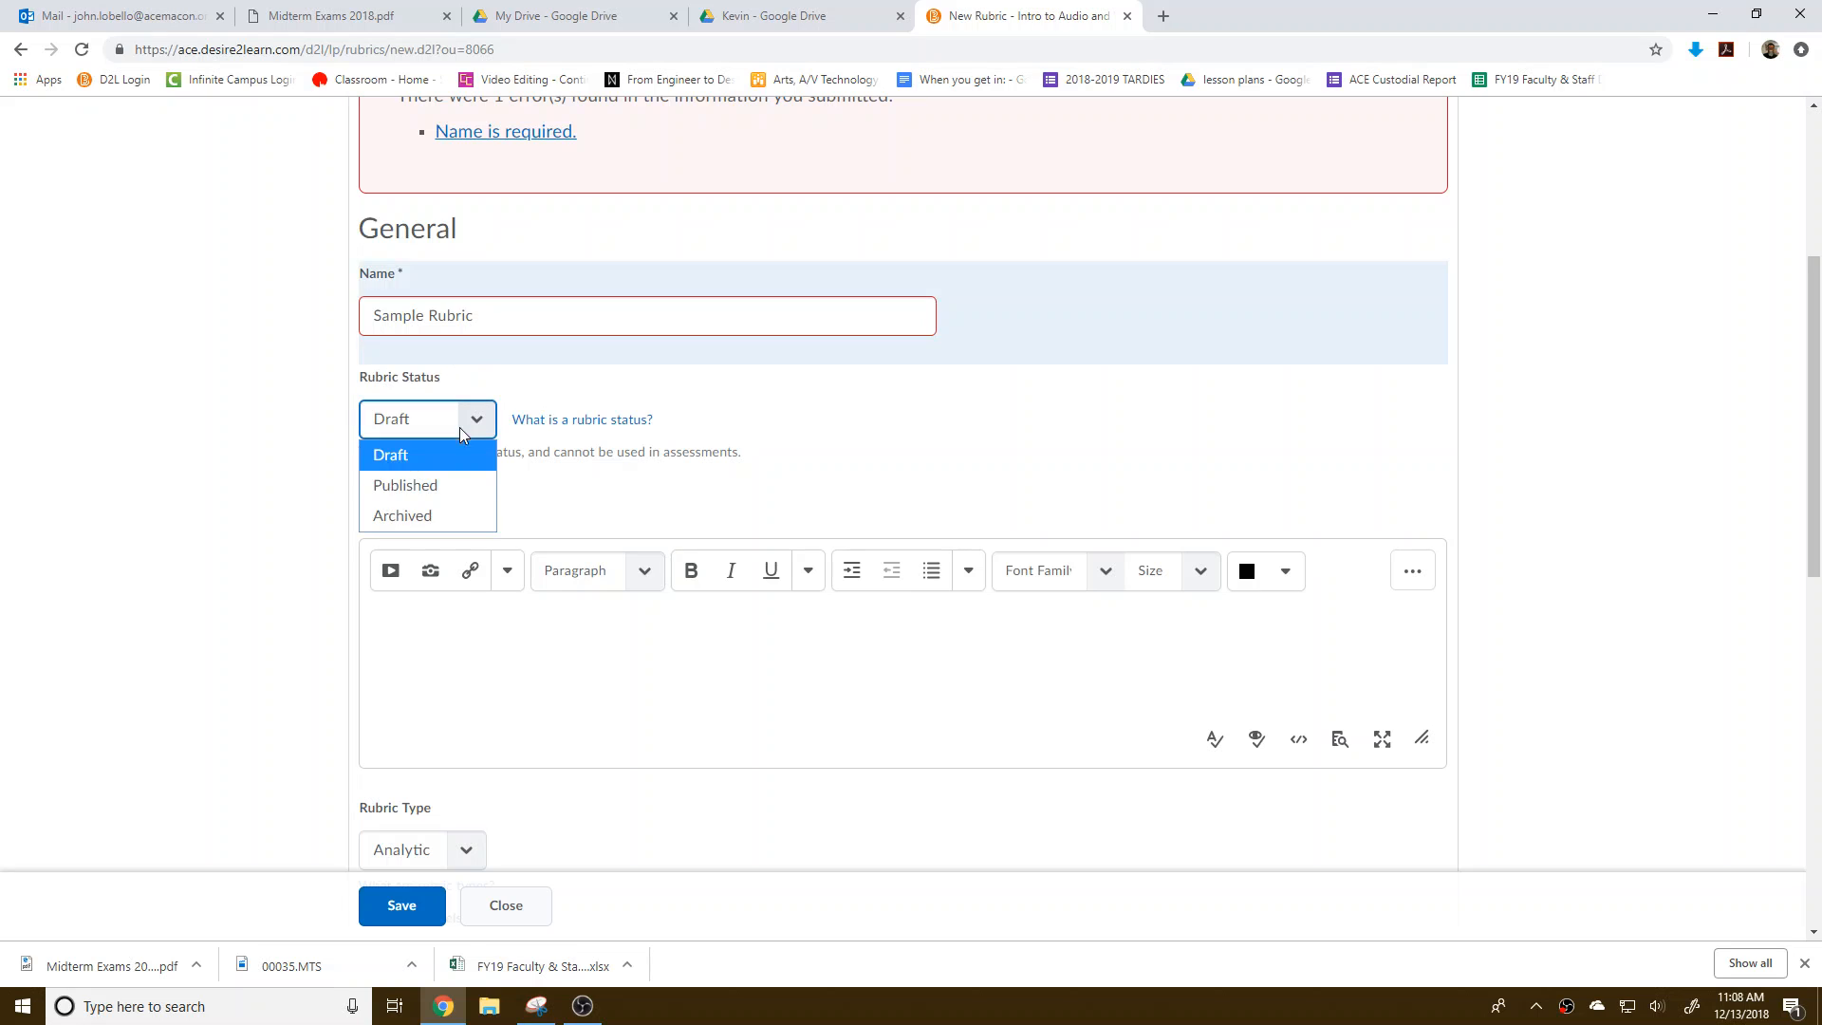
click(458, 486)
click(566, 654)
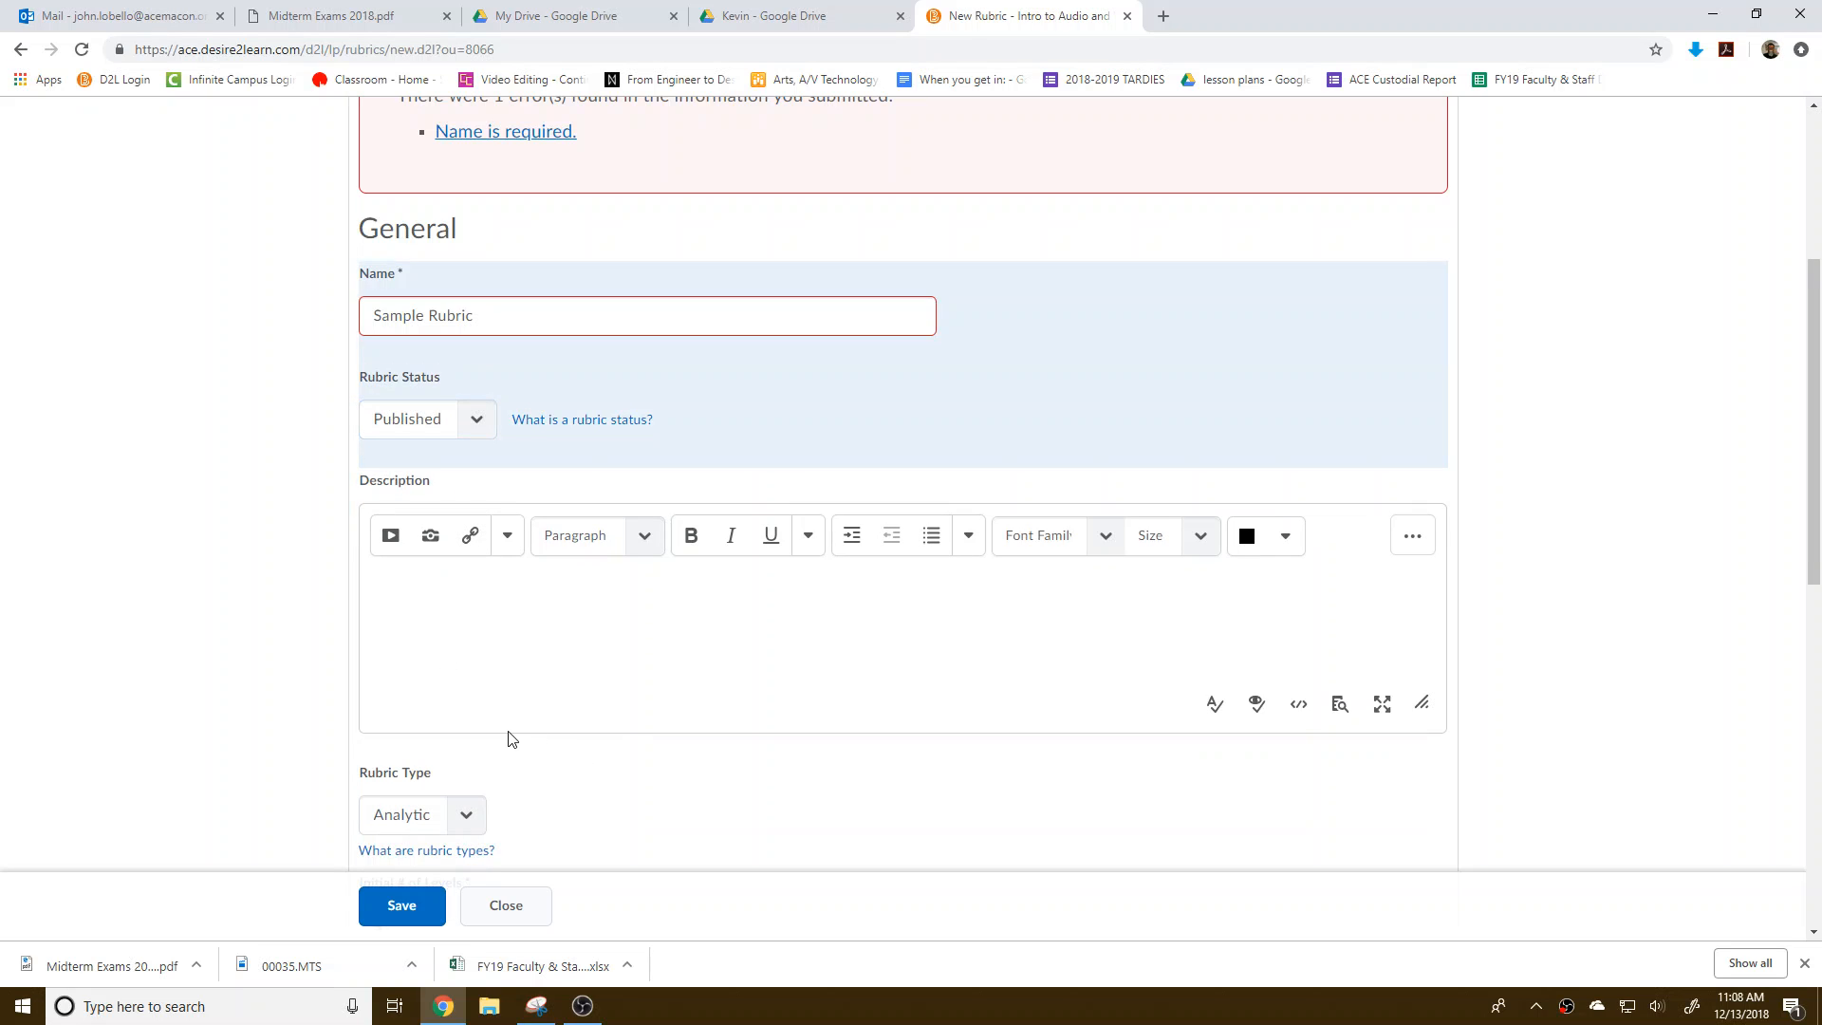
Set the rubric's initial number of criteria to 5 with 4 levels
scroll(506, 739, down, 5)
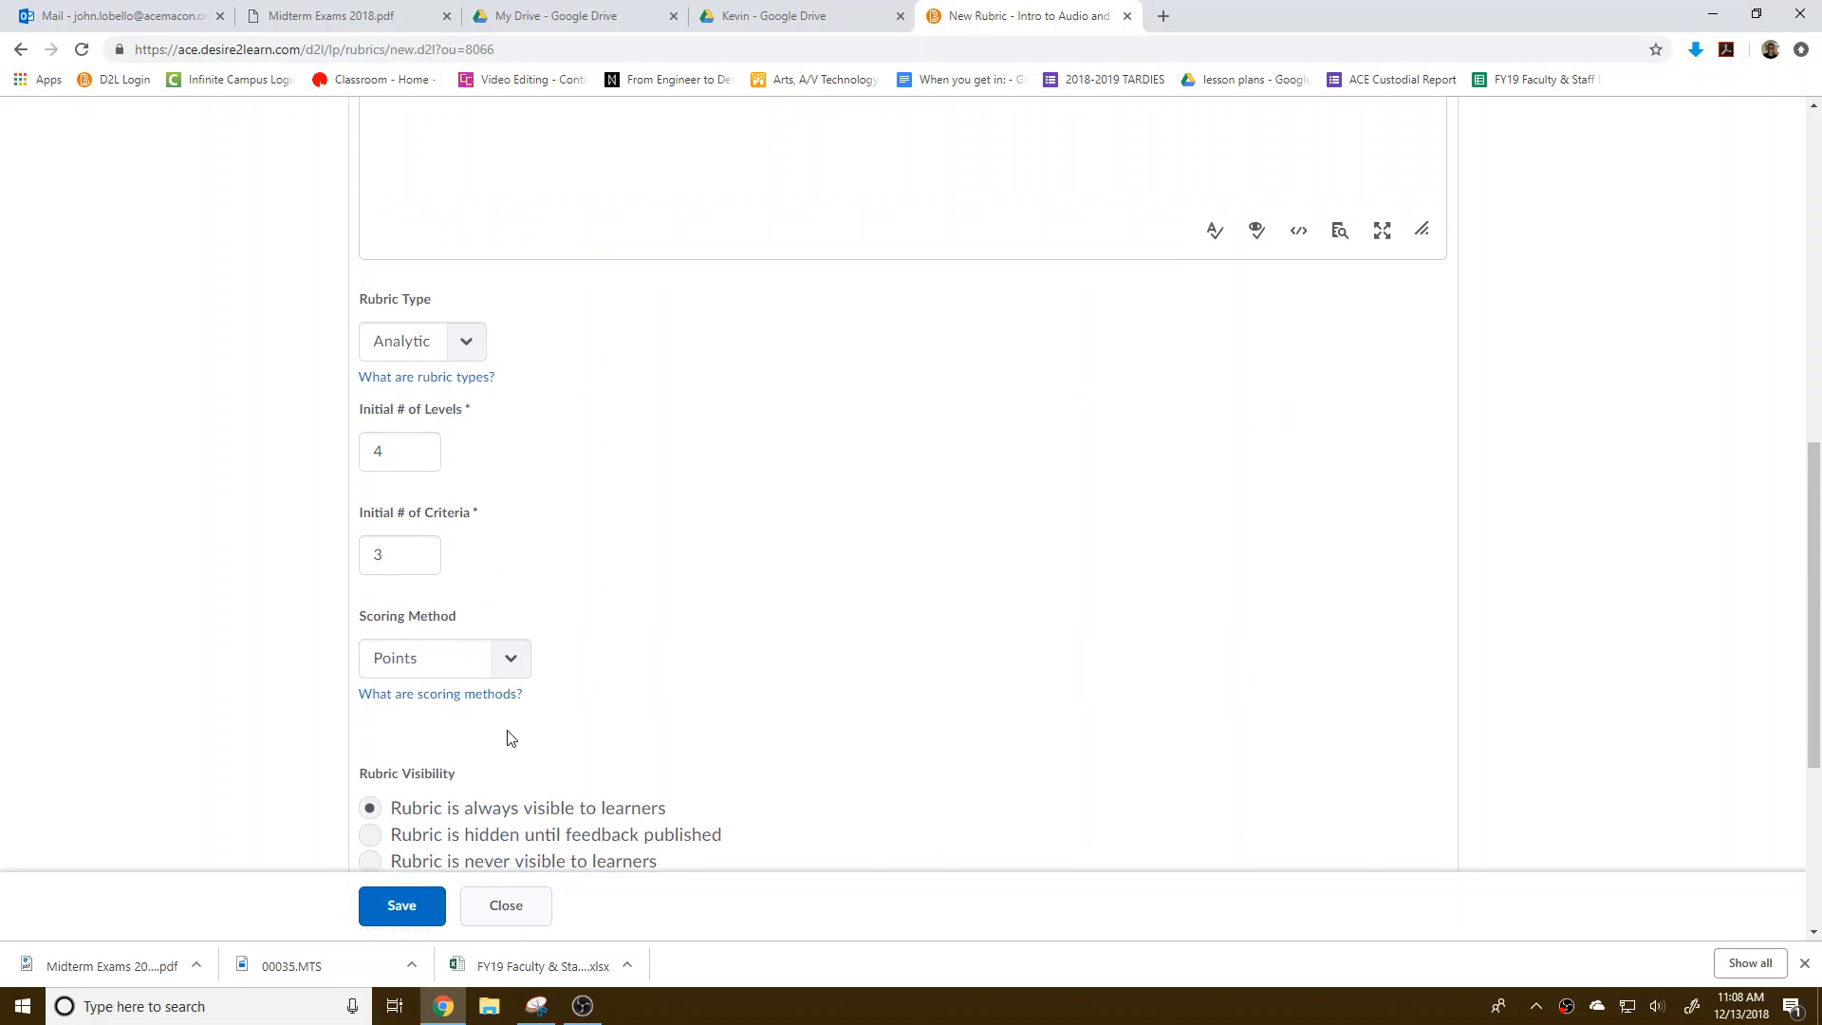
click(424, 560)
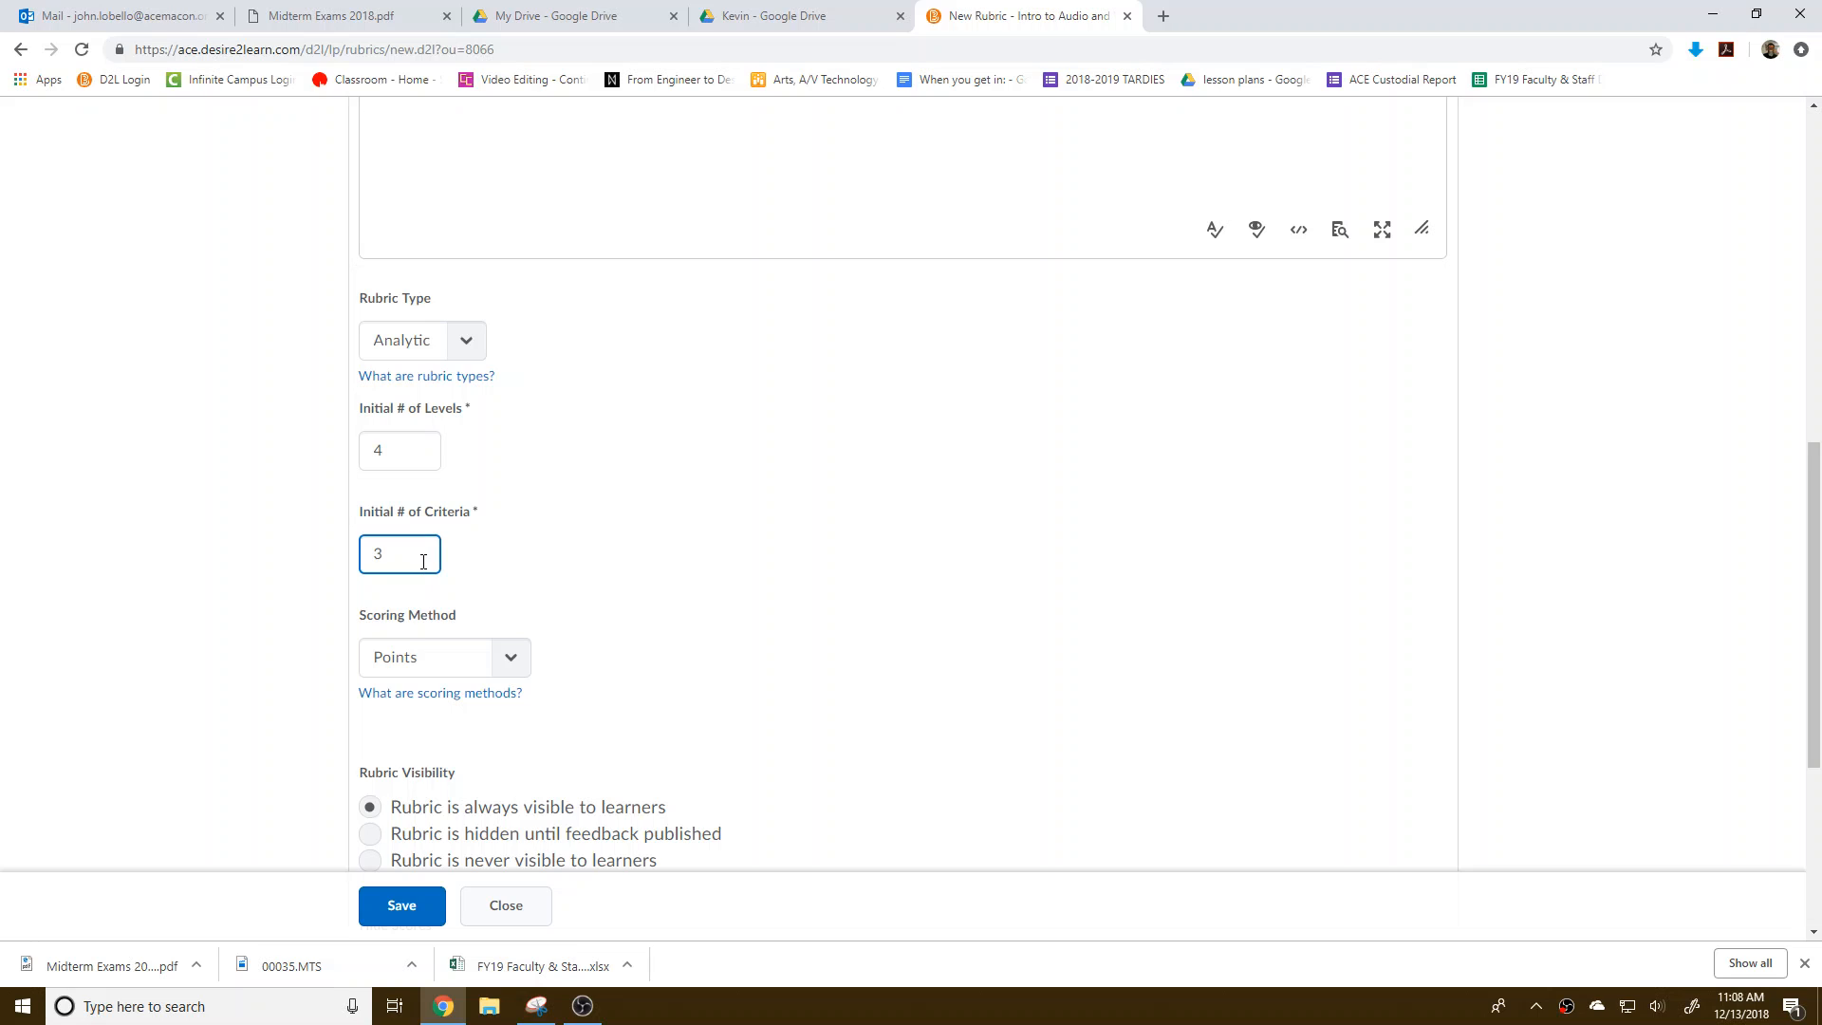
drag(423, 561, 319, 552)
click(375, 455)
double_click(373, 454)
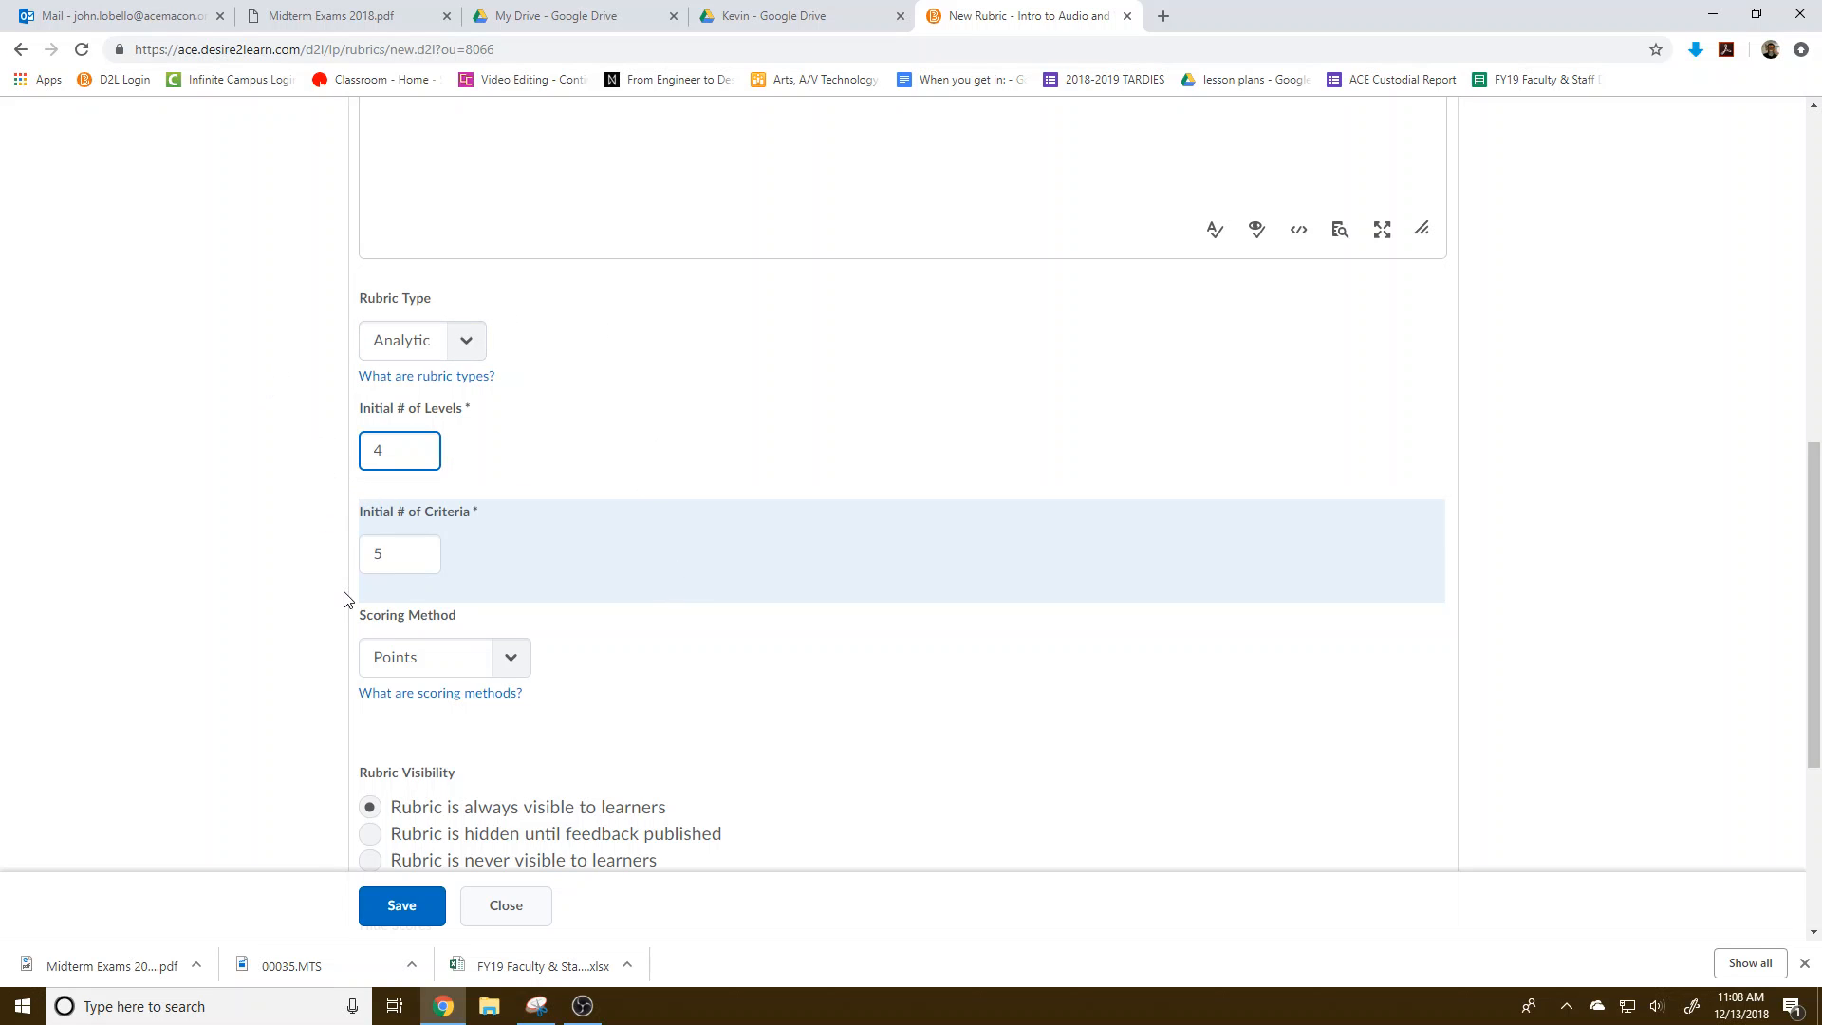
drag(411, 447, 338, 456)
scroll(393, 475, down, 4)
scroll(358, 560, up, 5)
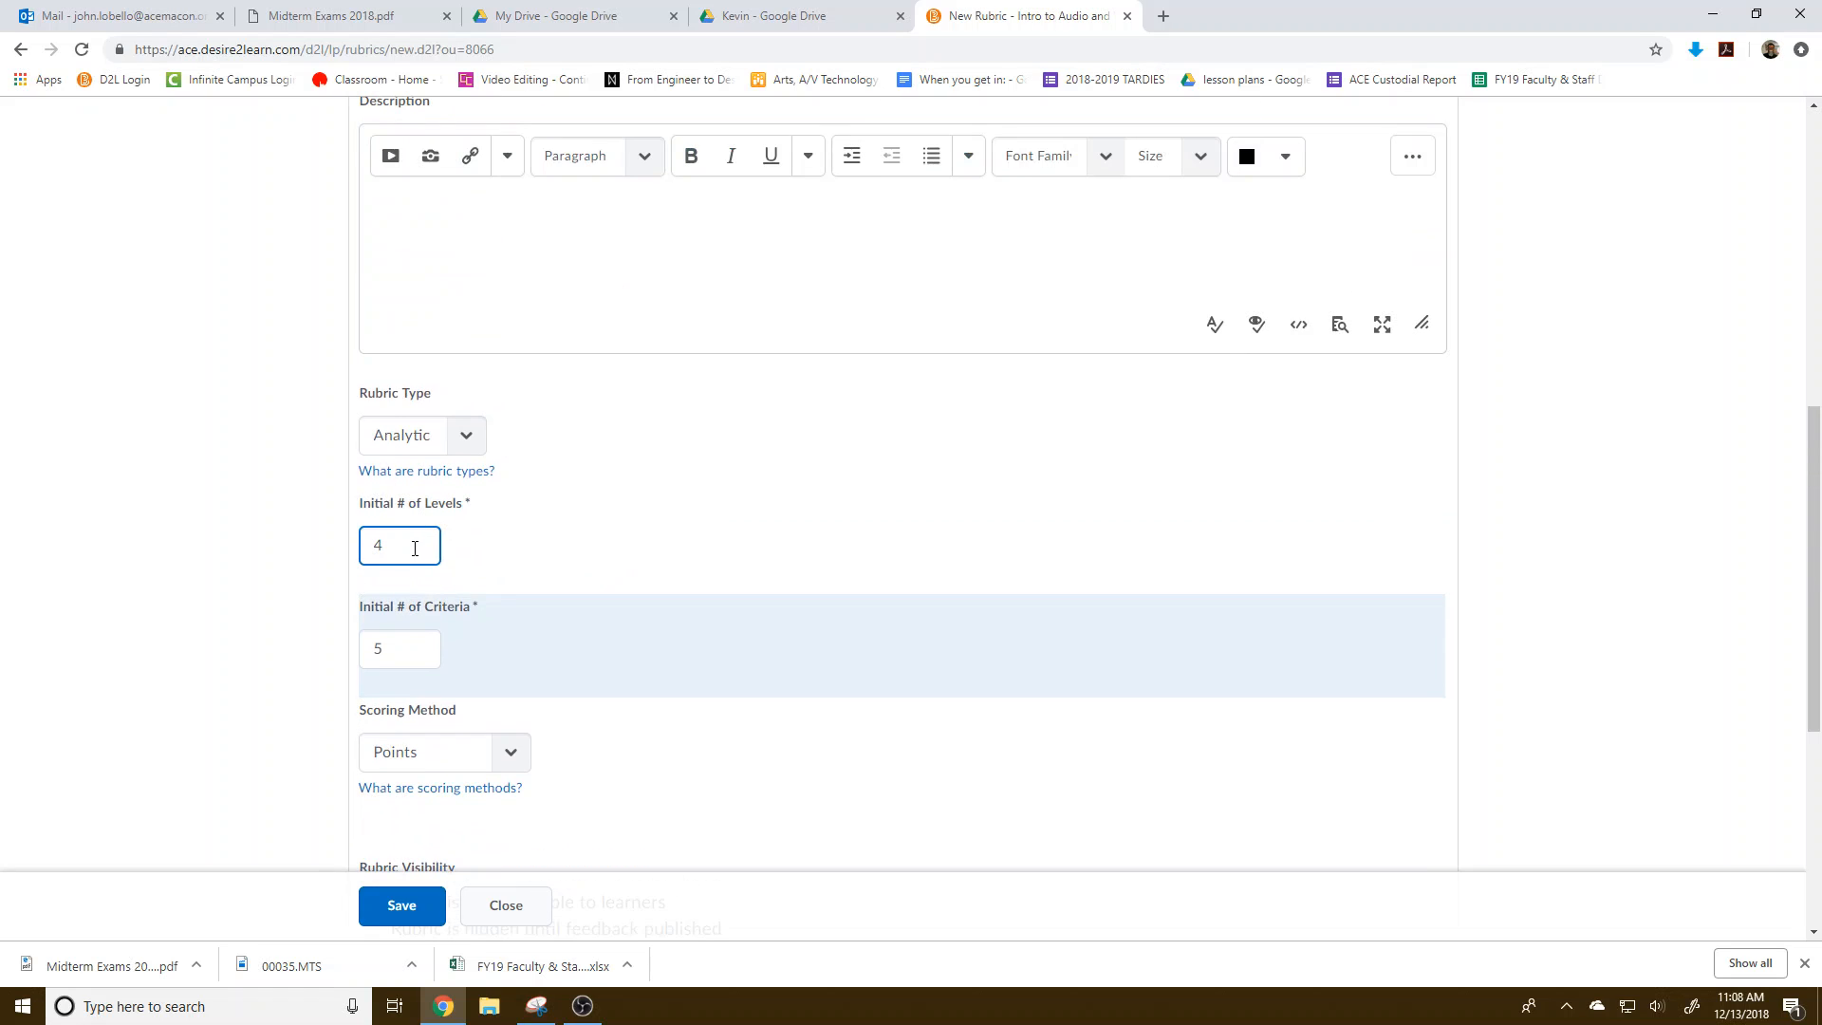
drag(382, 544, 358, 555)
Save the rubric and open its levels and criteria grid
click(399, 904)
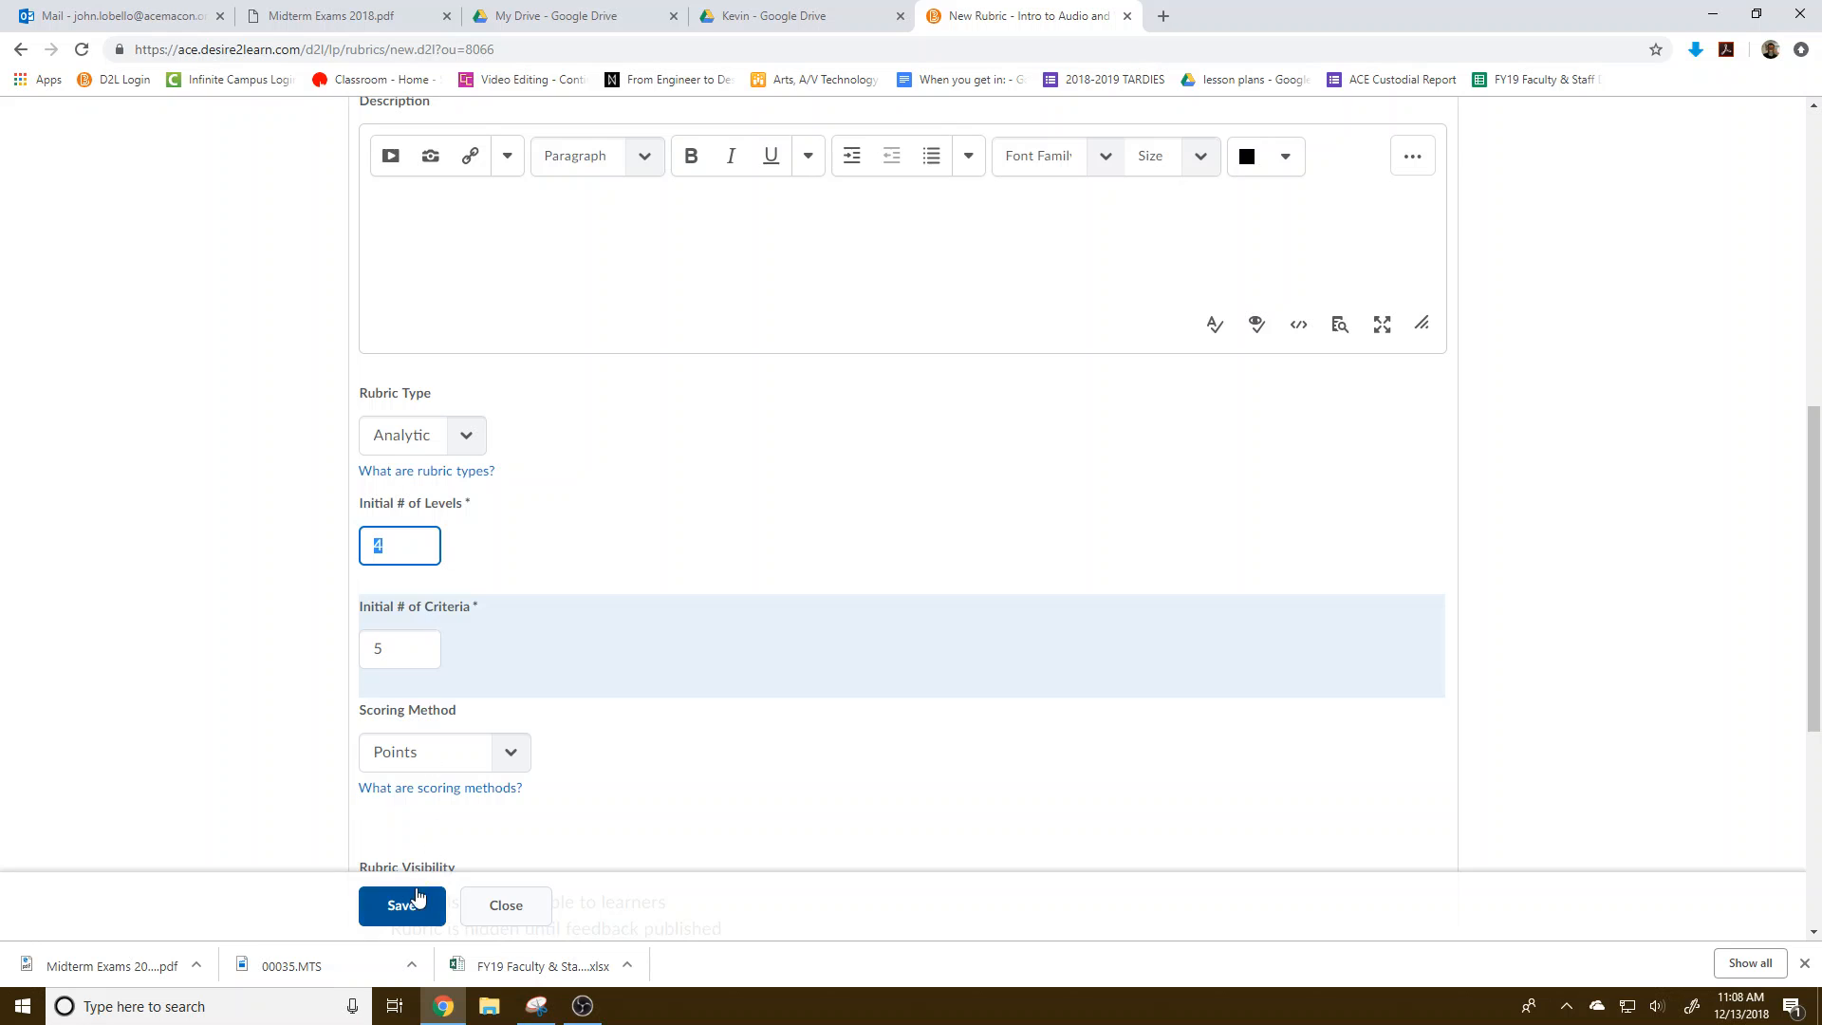
click(545, 381)
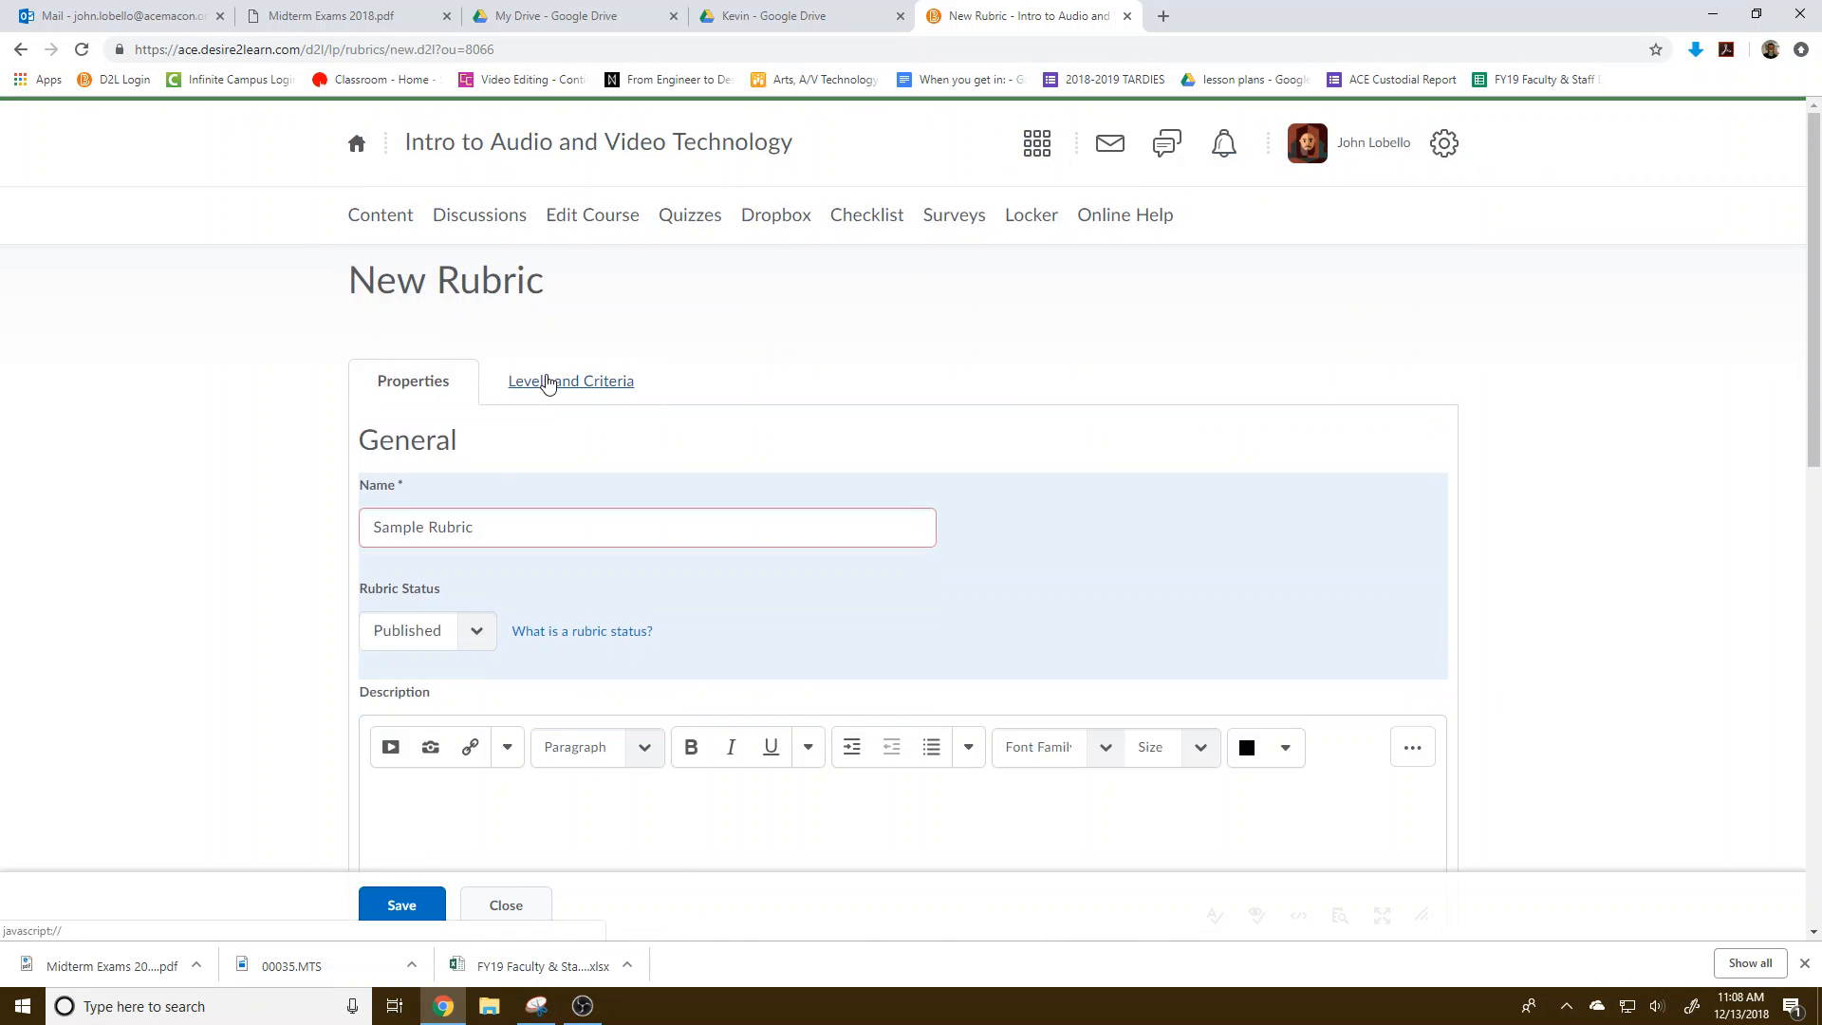
scroll(415, 711, down, 1)
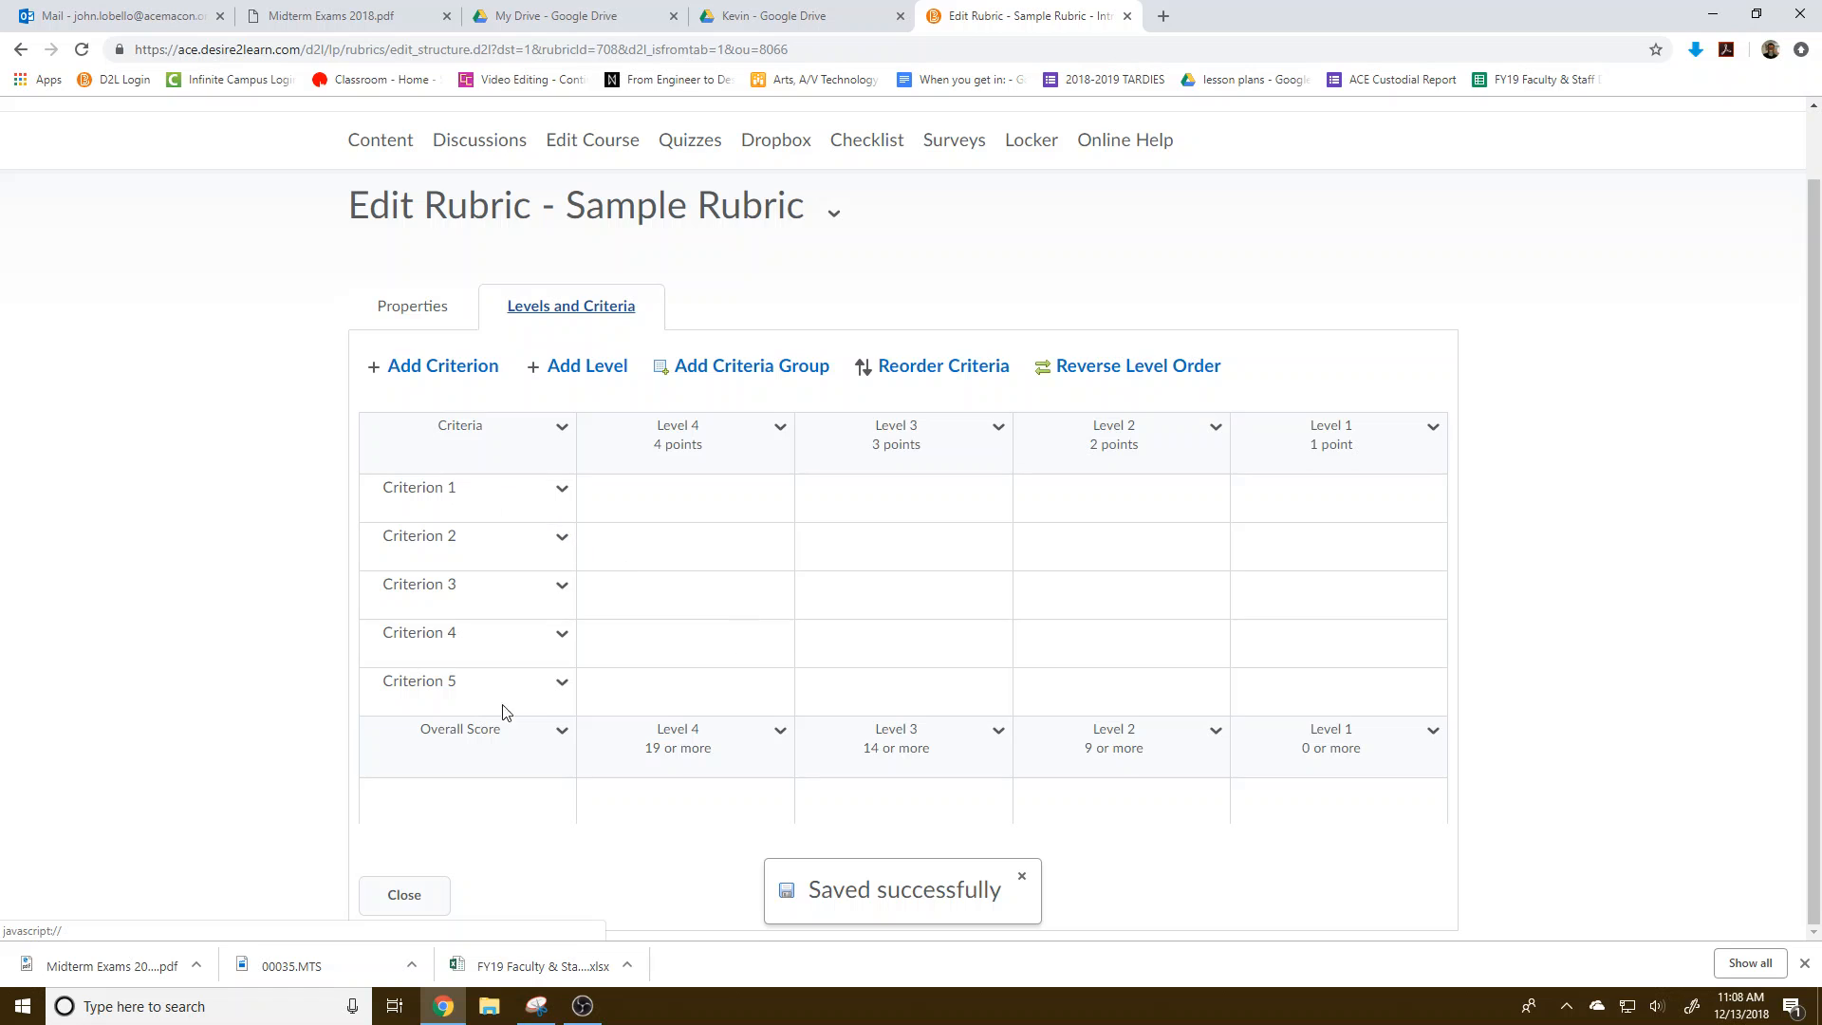
Review the saved rubric's properties, including type, scoring method and visibility, and return to the levels and criteria grid
click(391, 301)
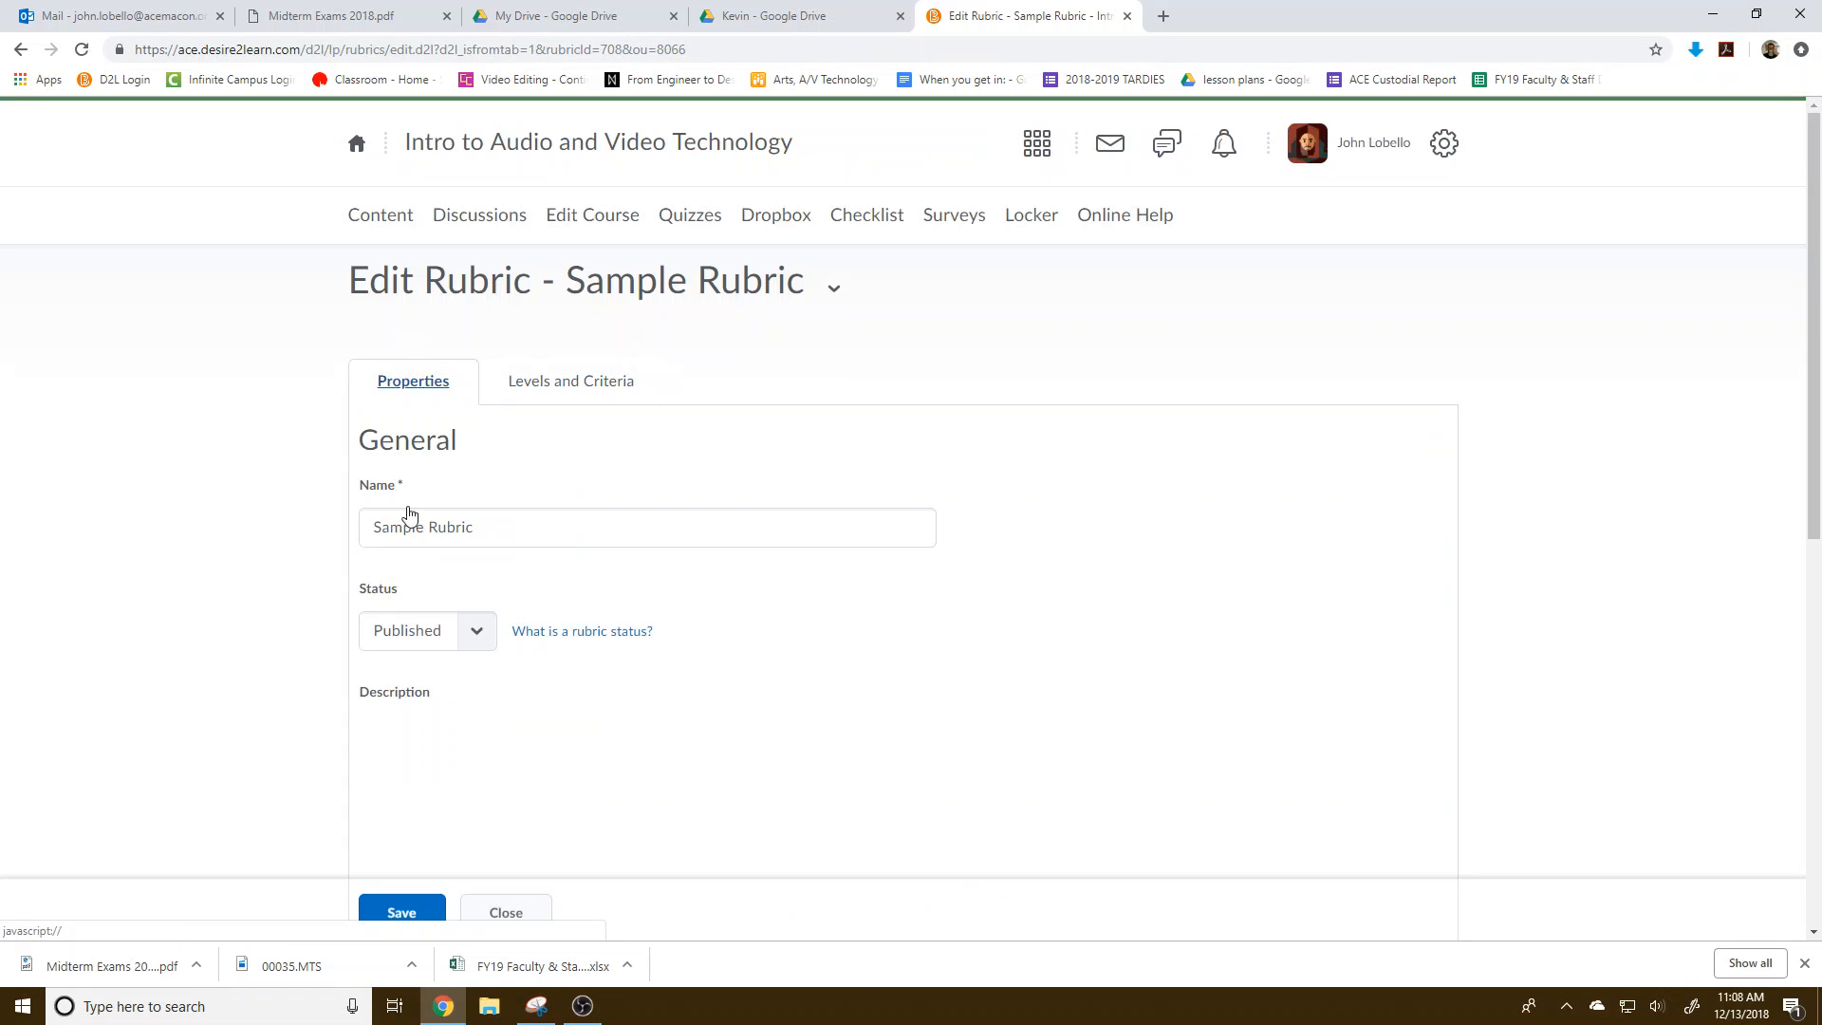
scroll(467, 664, down, 8)
scroll(467, 664, up, 2)
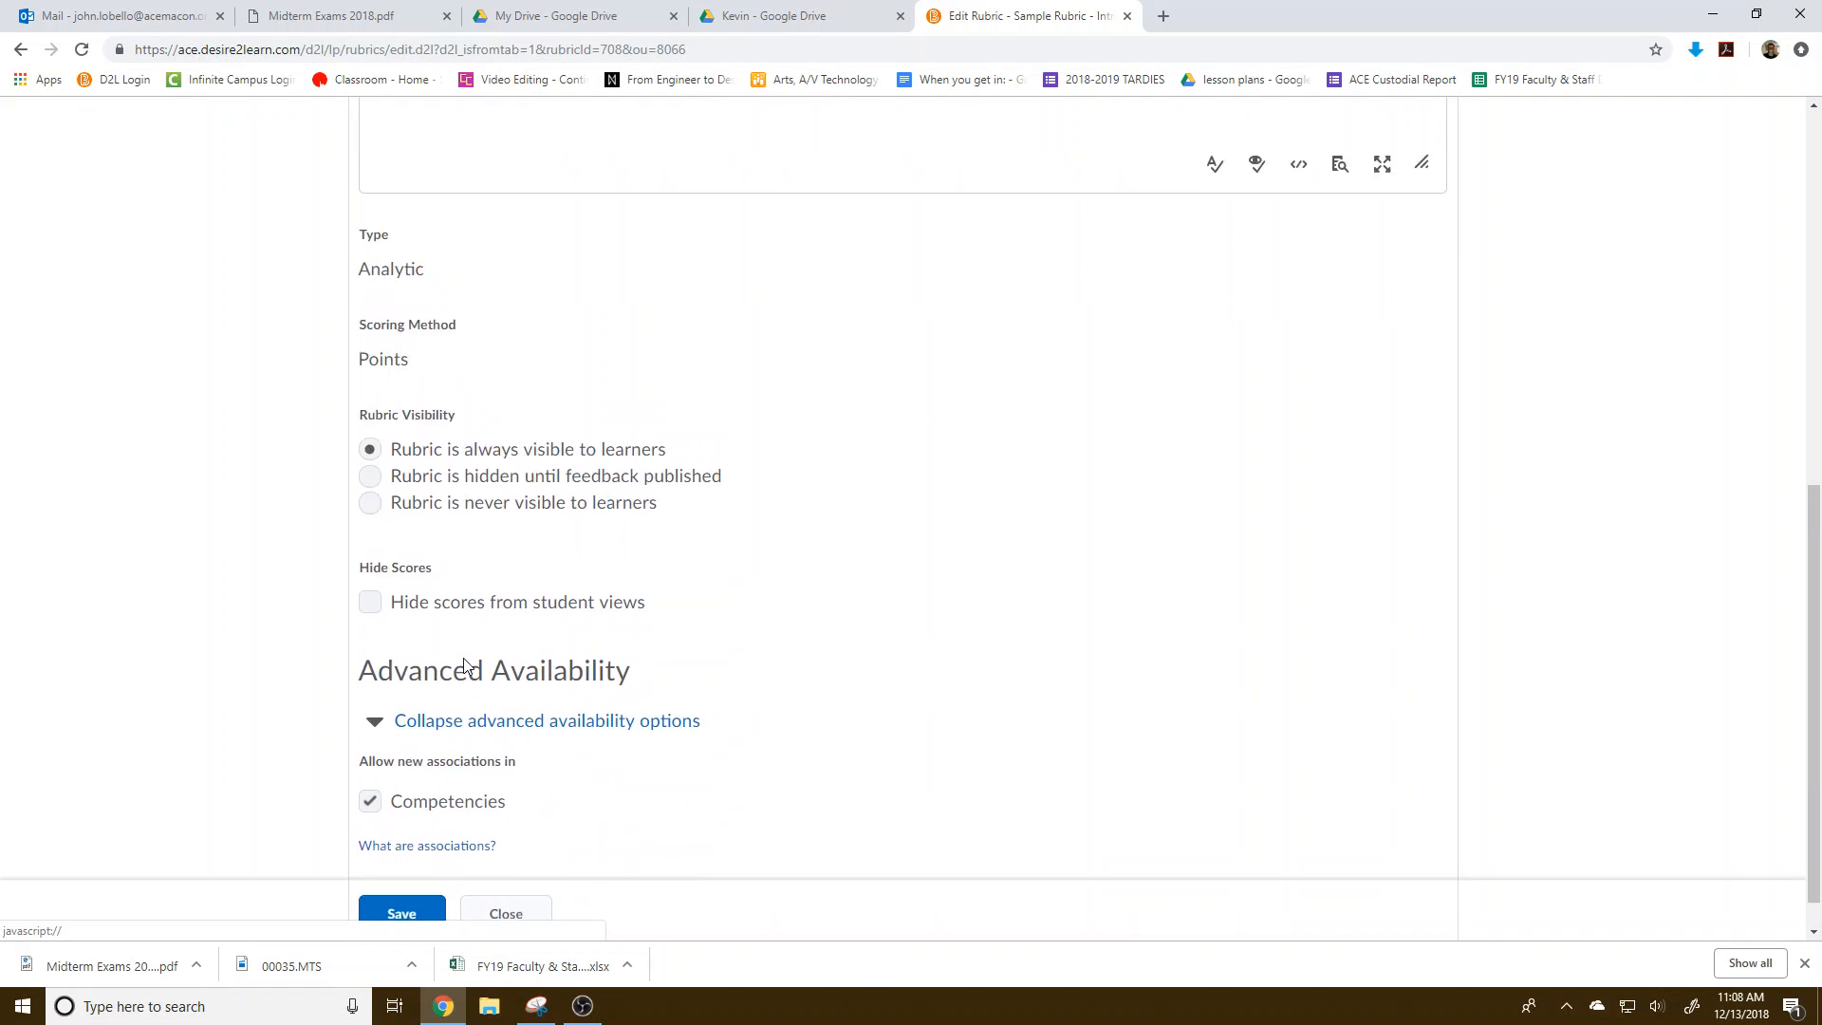
scroll(467, 664, down, 2)
scroll(478, 759, up, 1)
scroll(478, 761, up, 8)
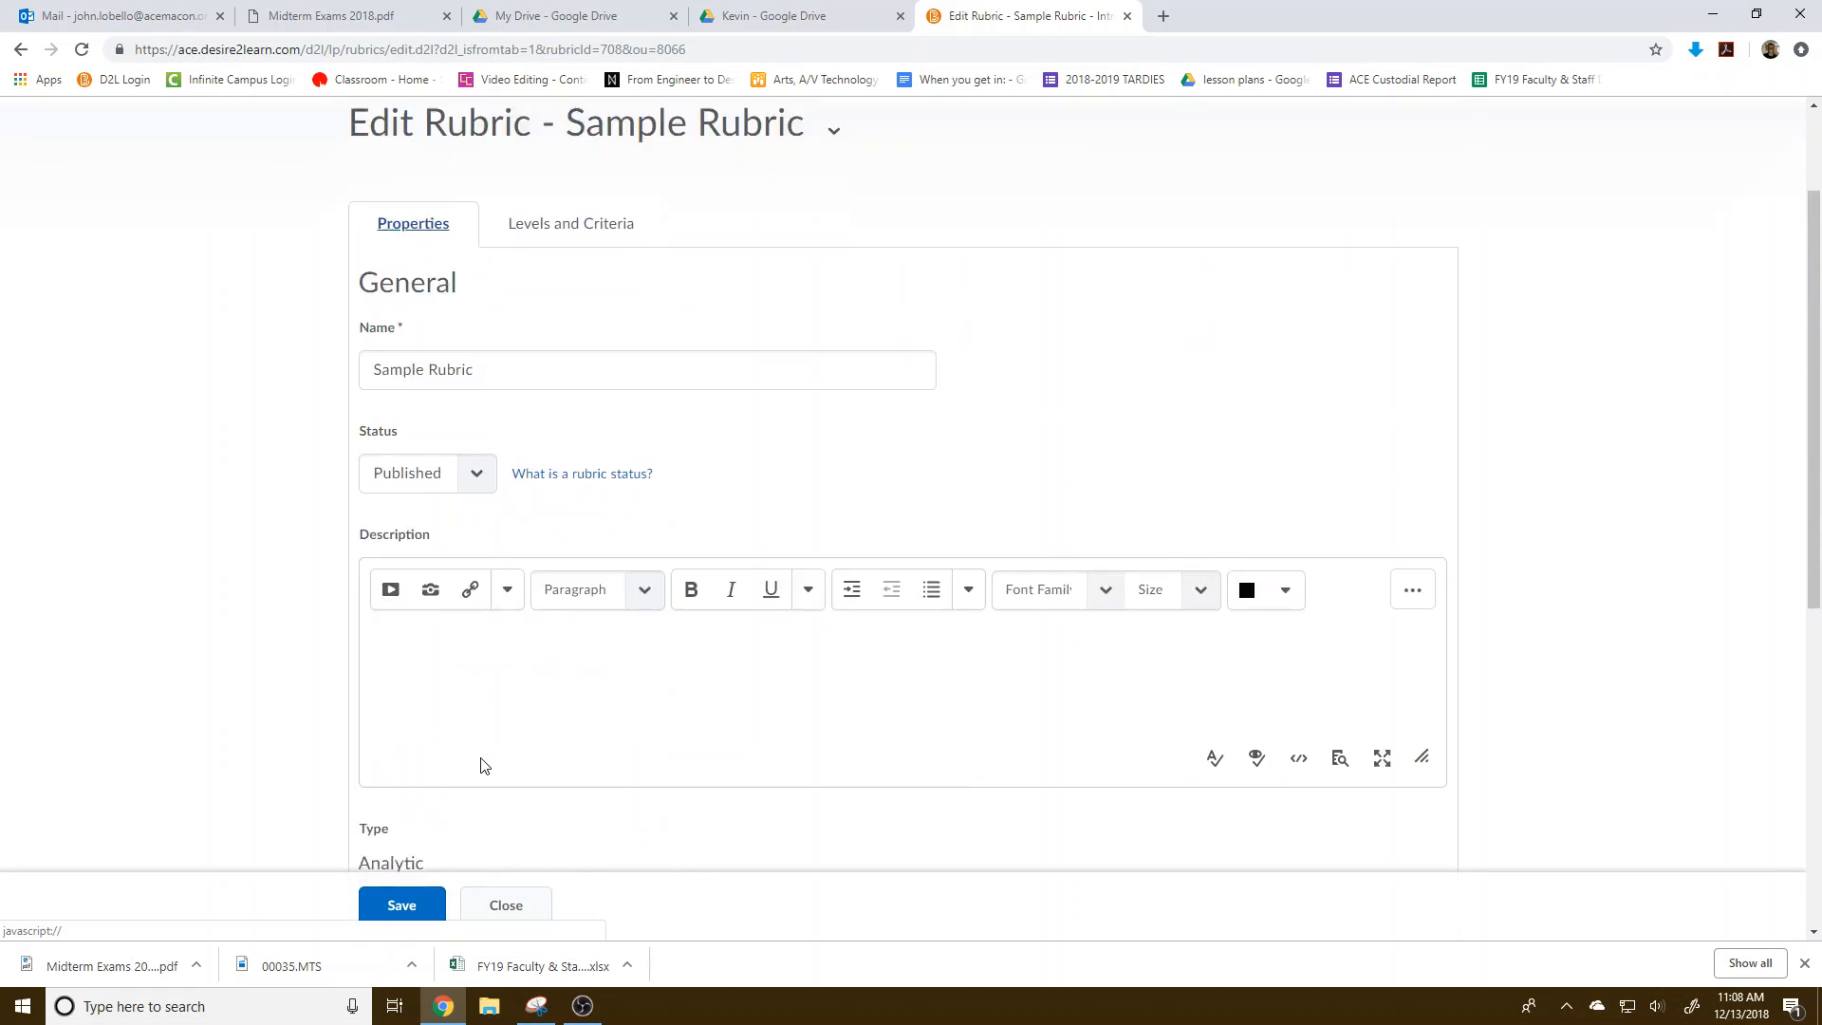
click(517, 401)
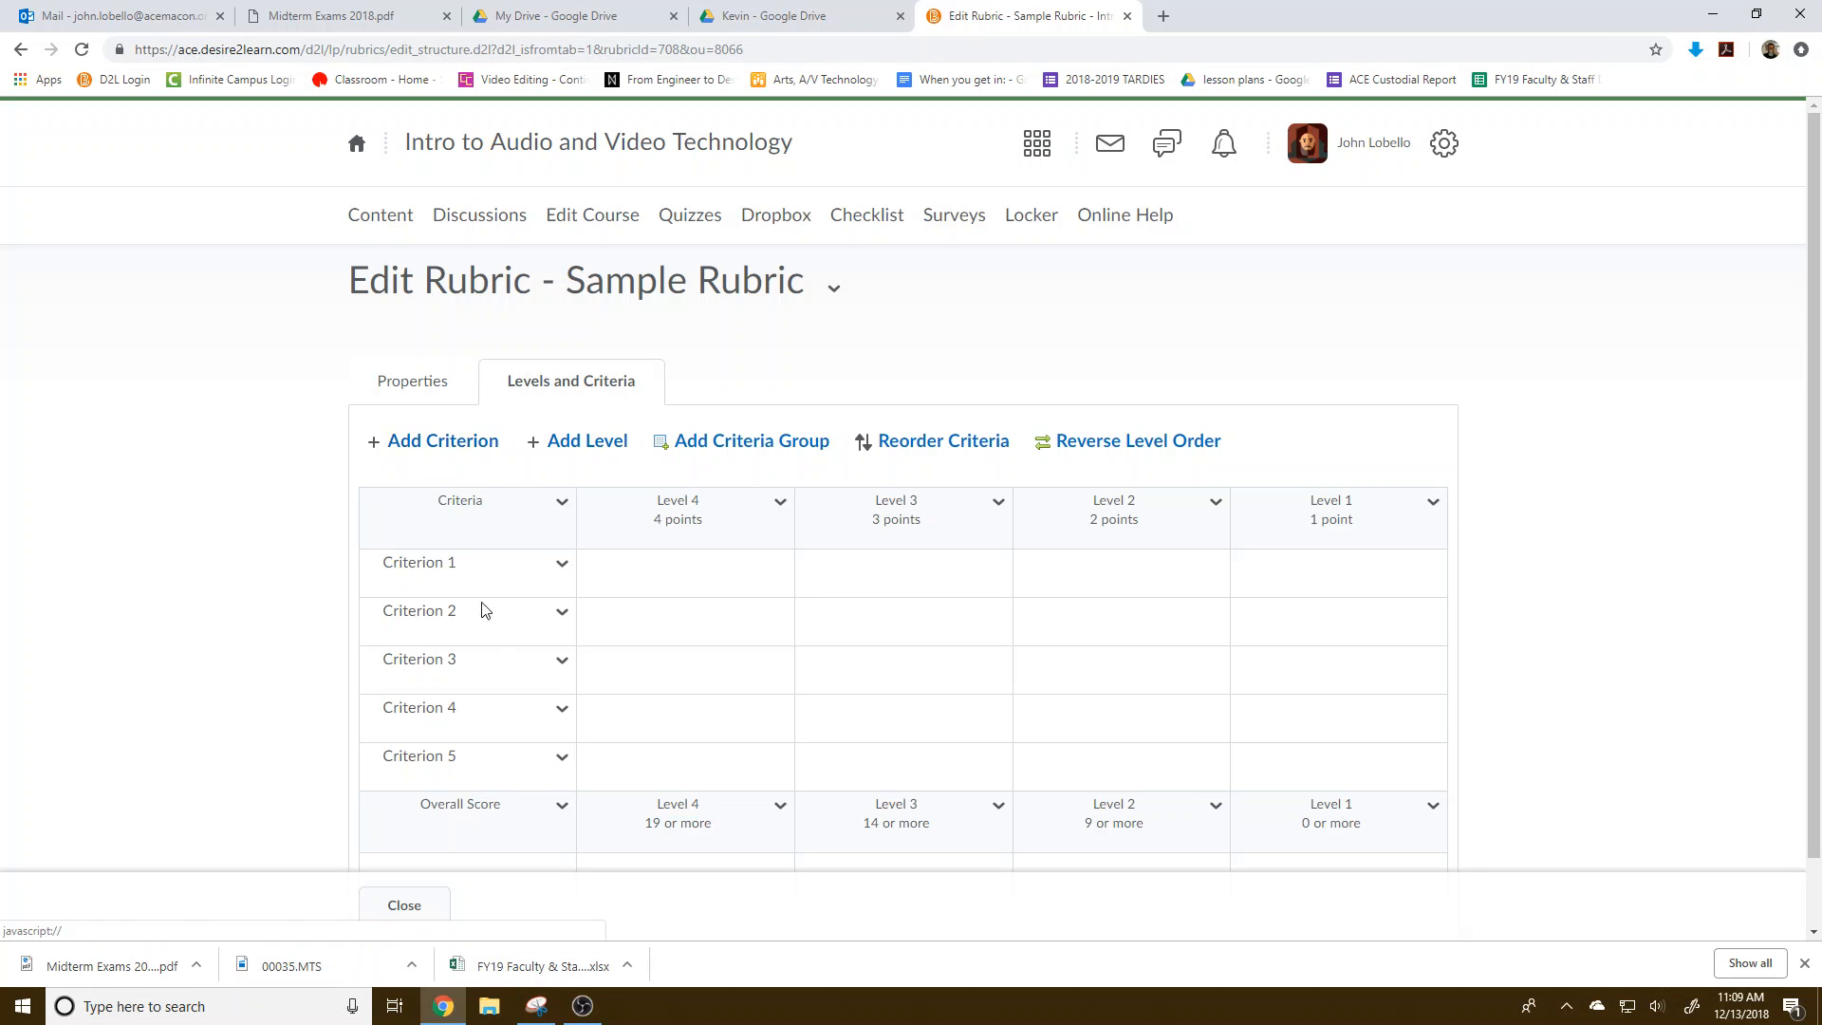
Add a criterion named Criterion 6 to the rubric and save it
click(442, 443)
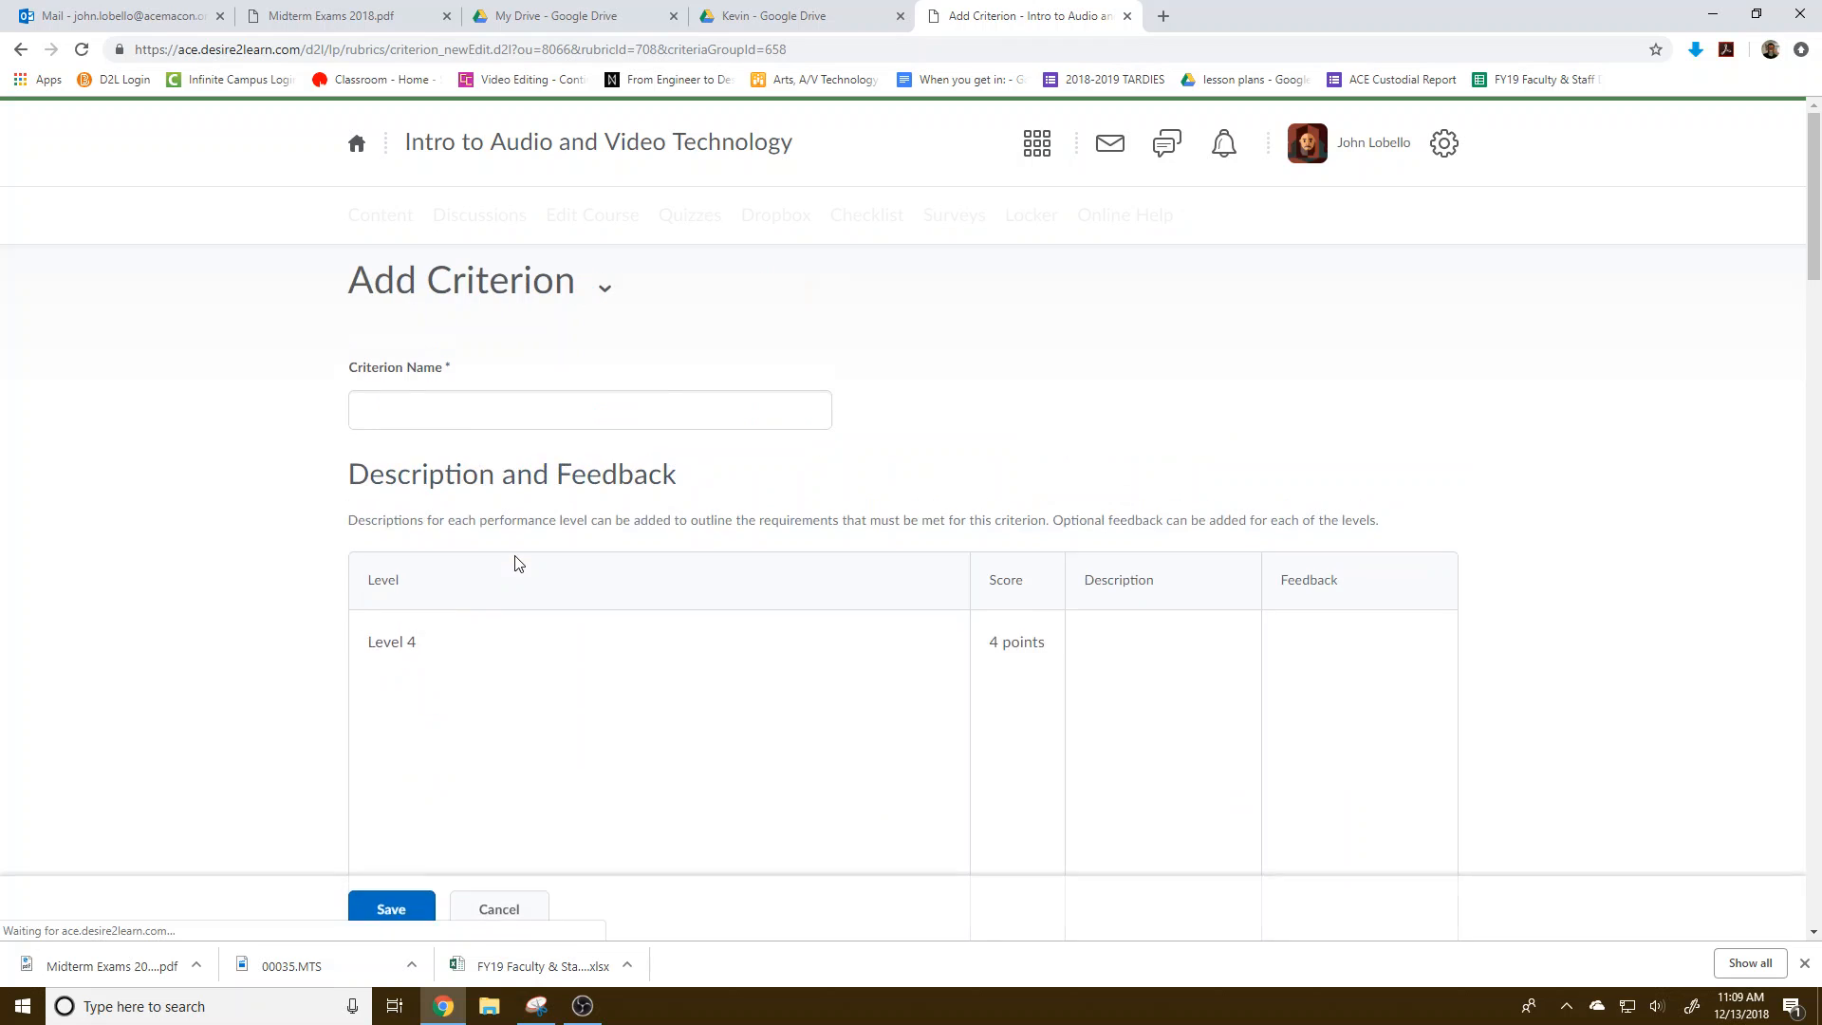
click(472, 411)
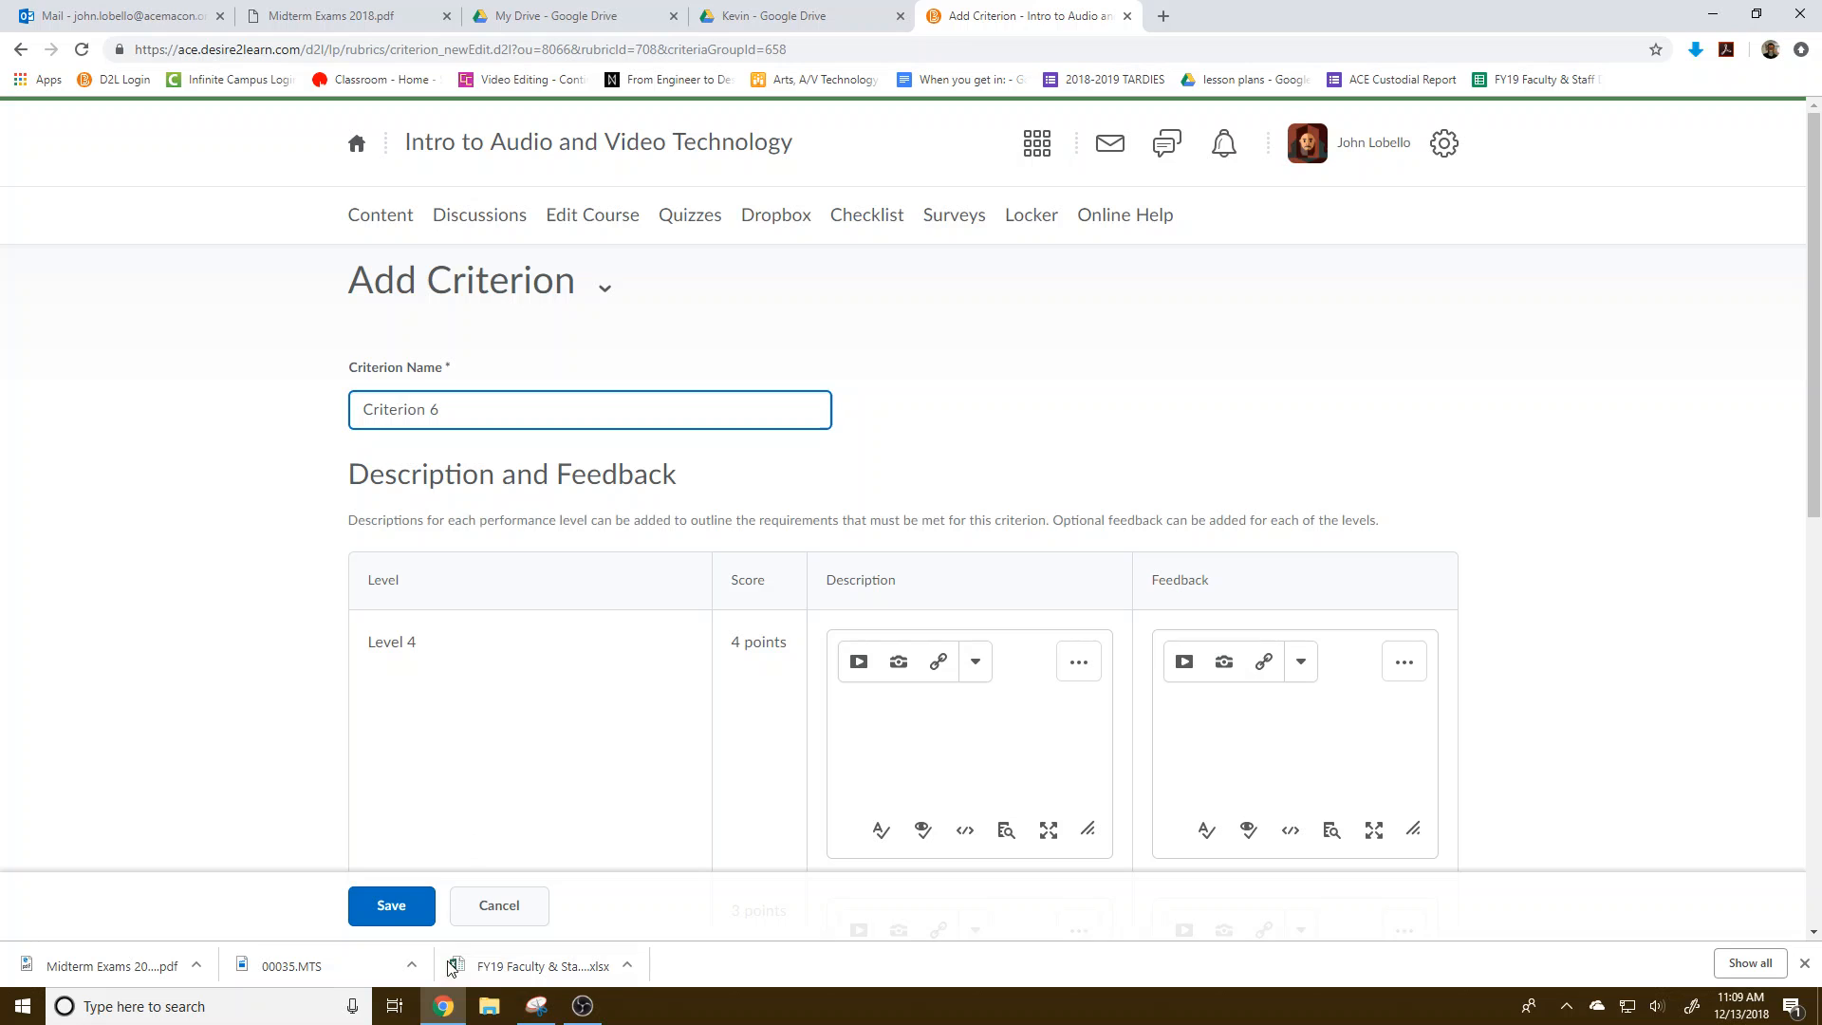
click(409, 913)
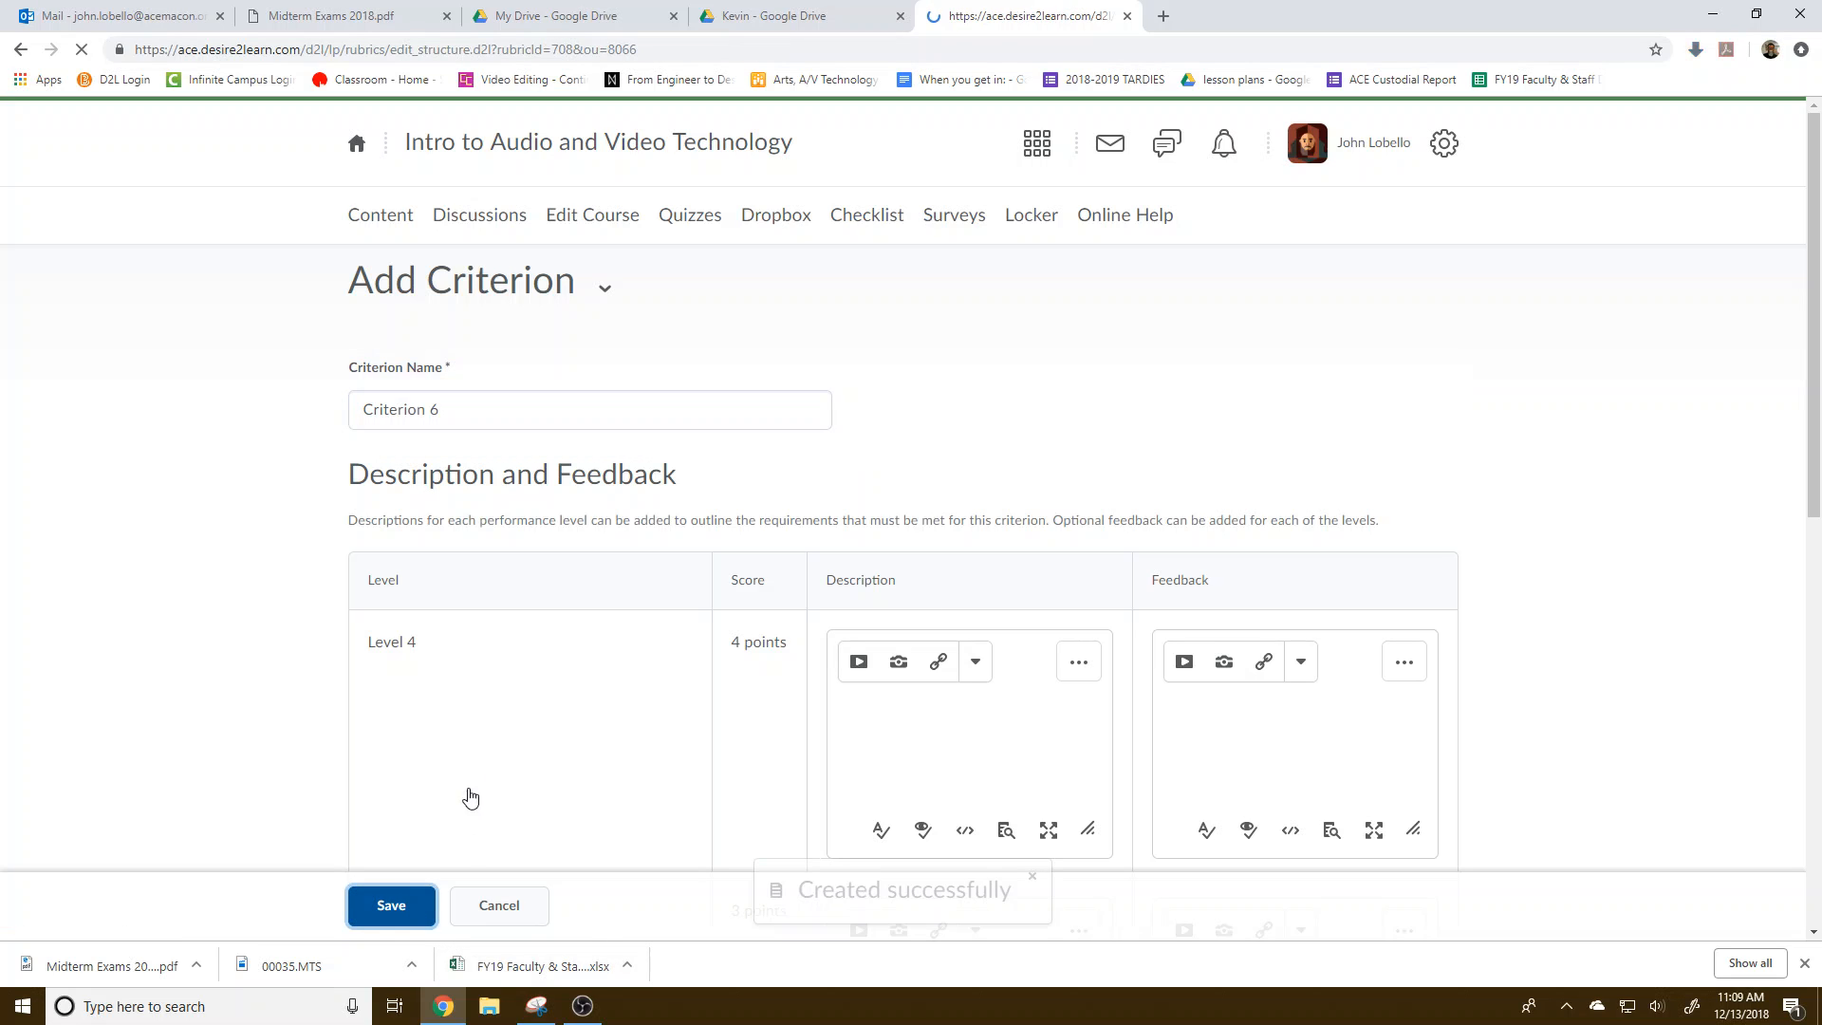
scroll(582, 801, down, 2)
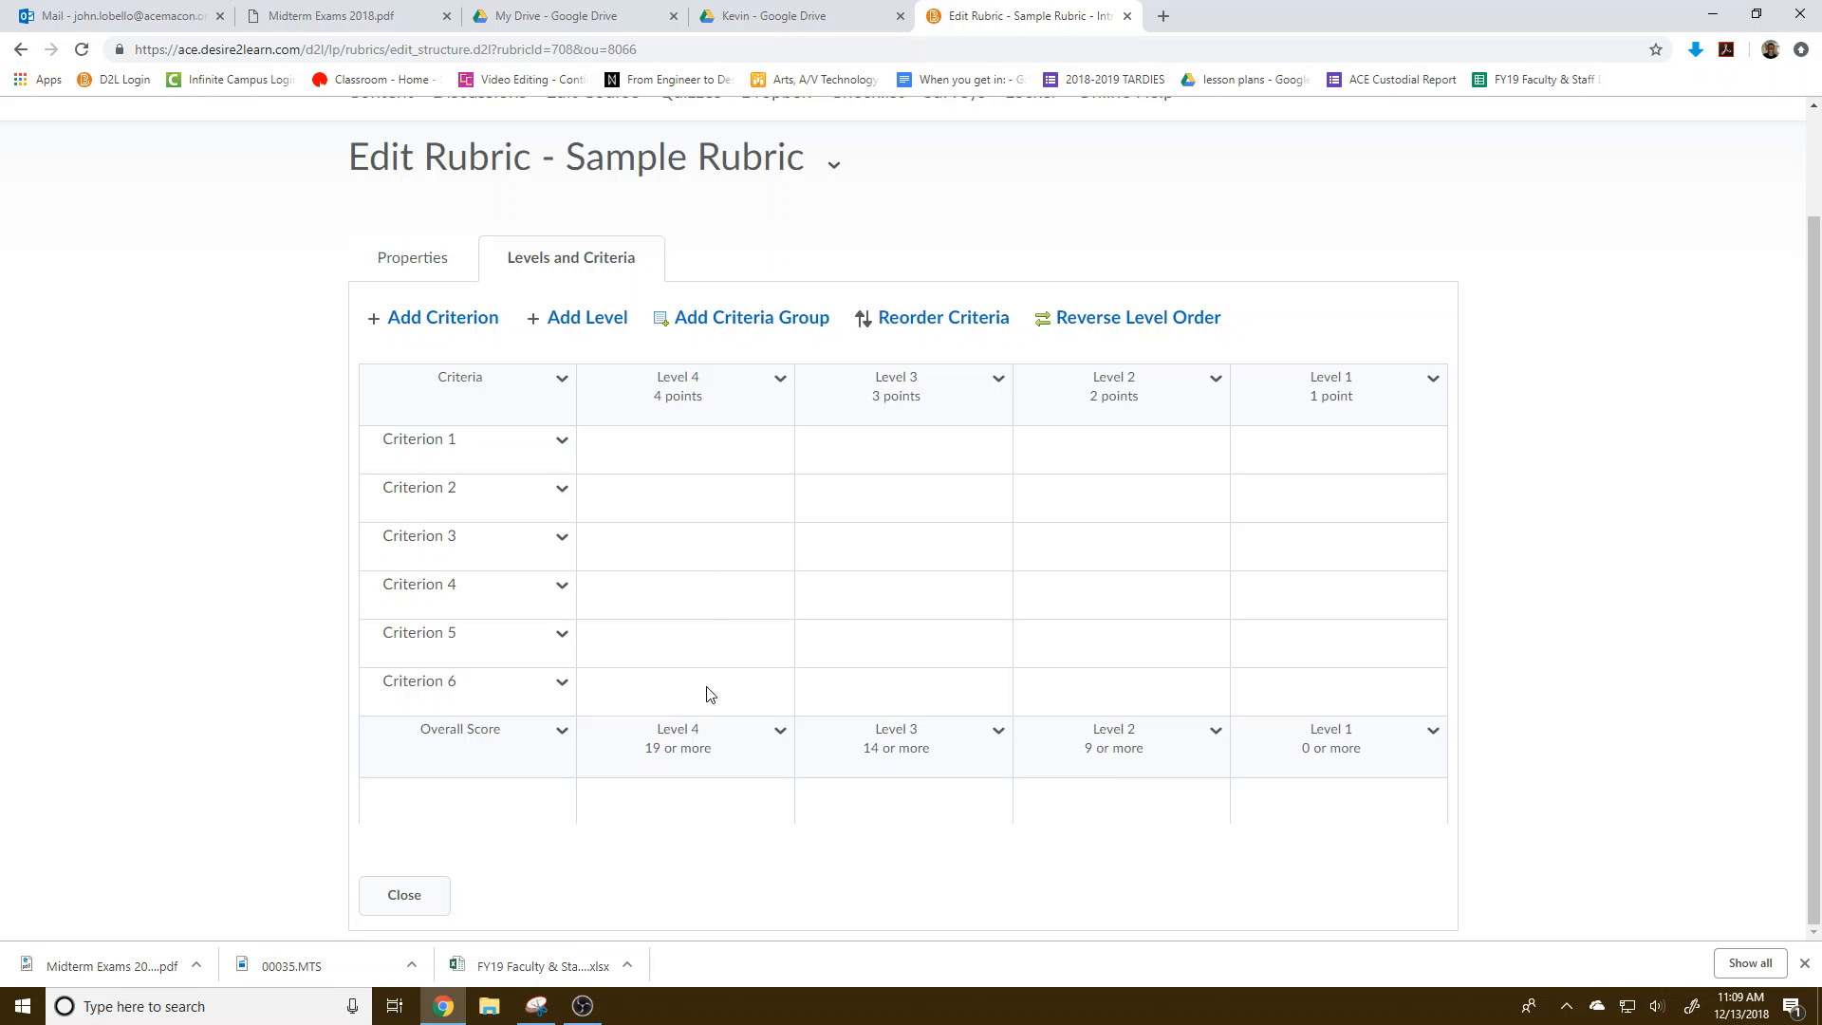
Try overall score start ranges of 23 for Level 4 and 17 for Level 3, and discard the changes
click(562, 731)
click(601, 785)
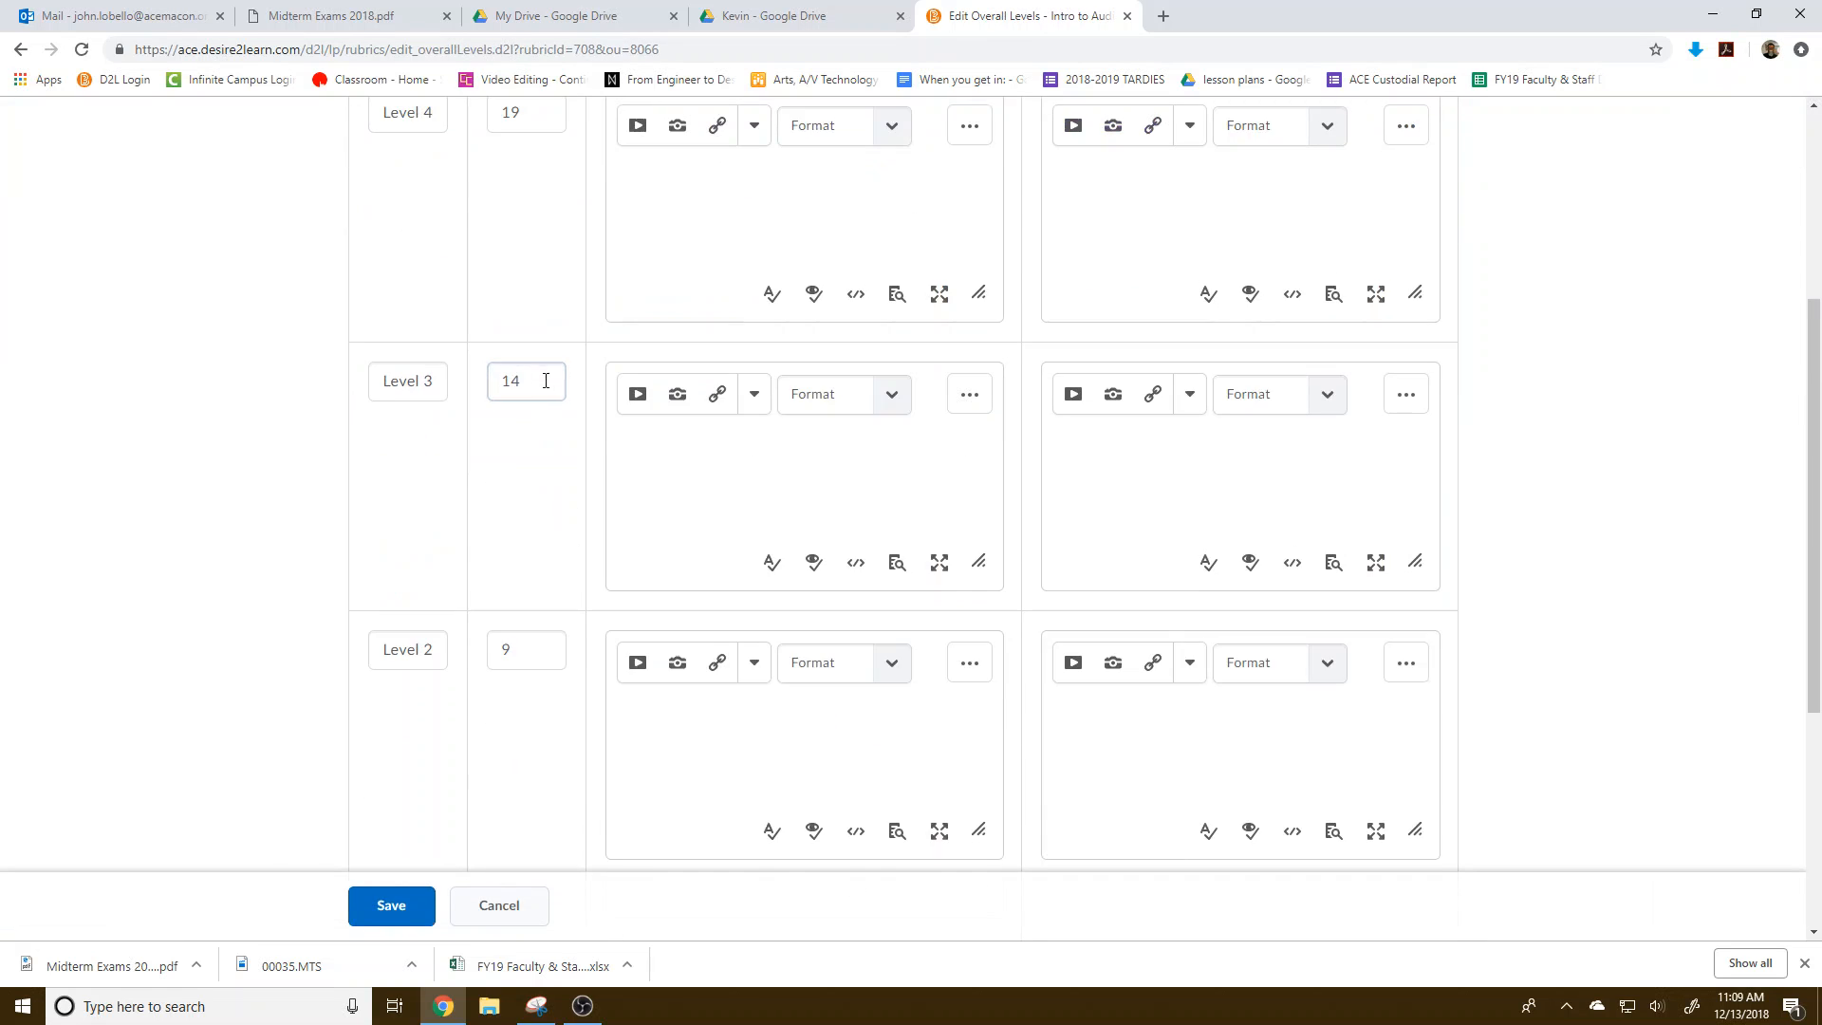
click(572, 394)
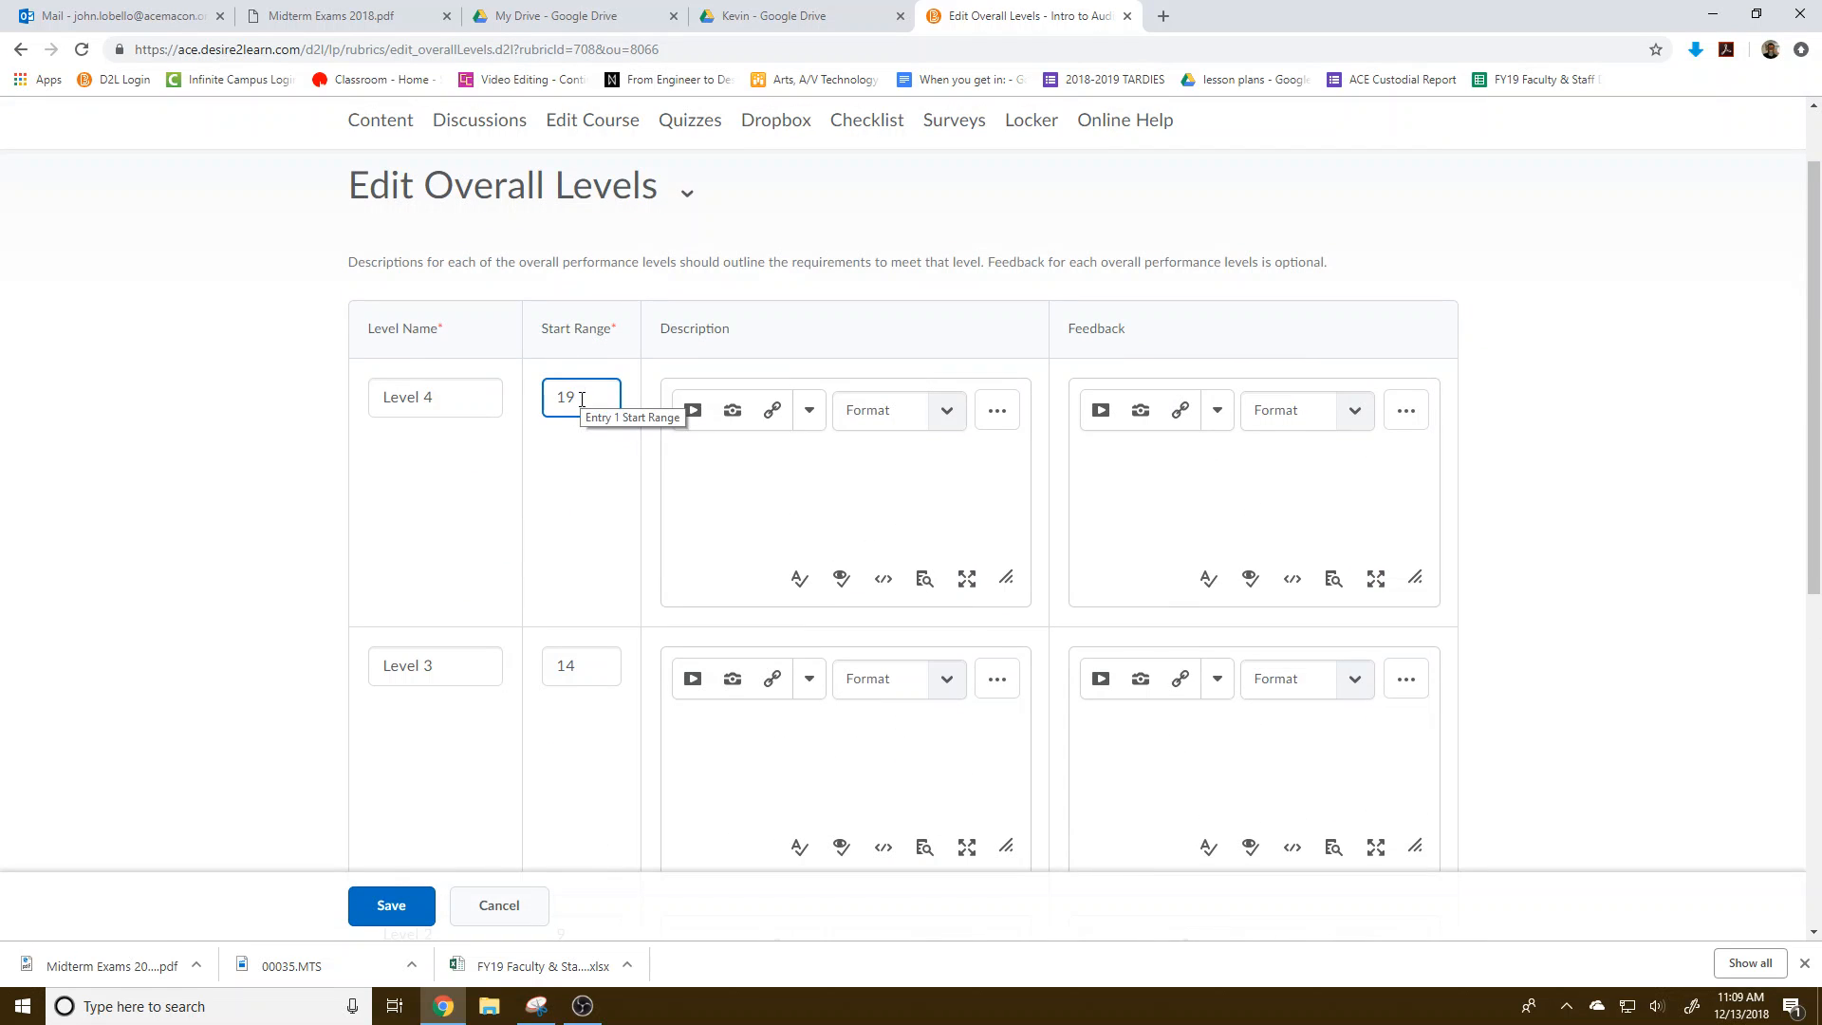
drag(581, 398, 546, 406)
text(23)
drag(588, 669, 534, 676)
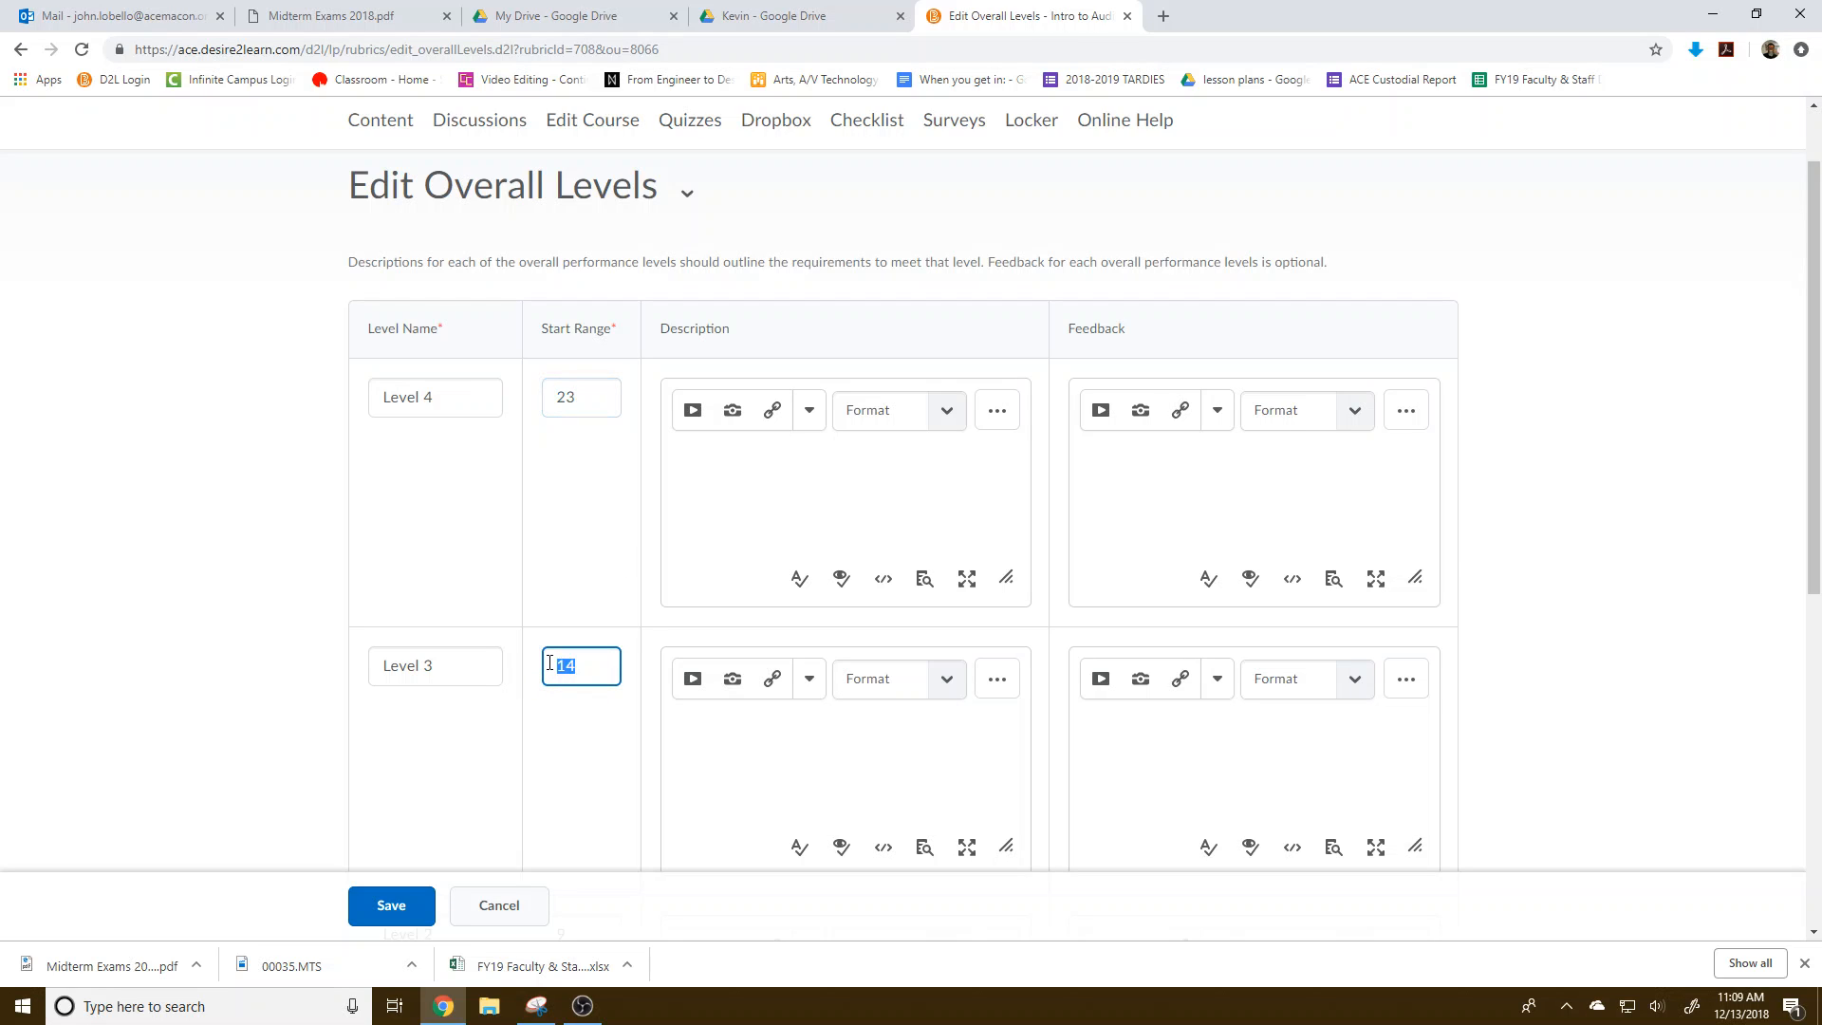
text(16)
key(BackSpace)
text(7)
click(503, 907)
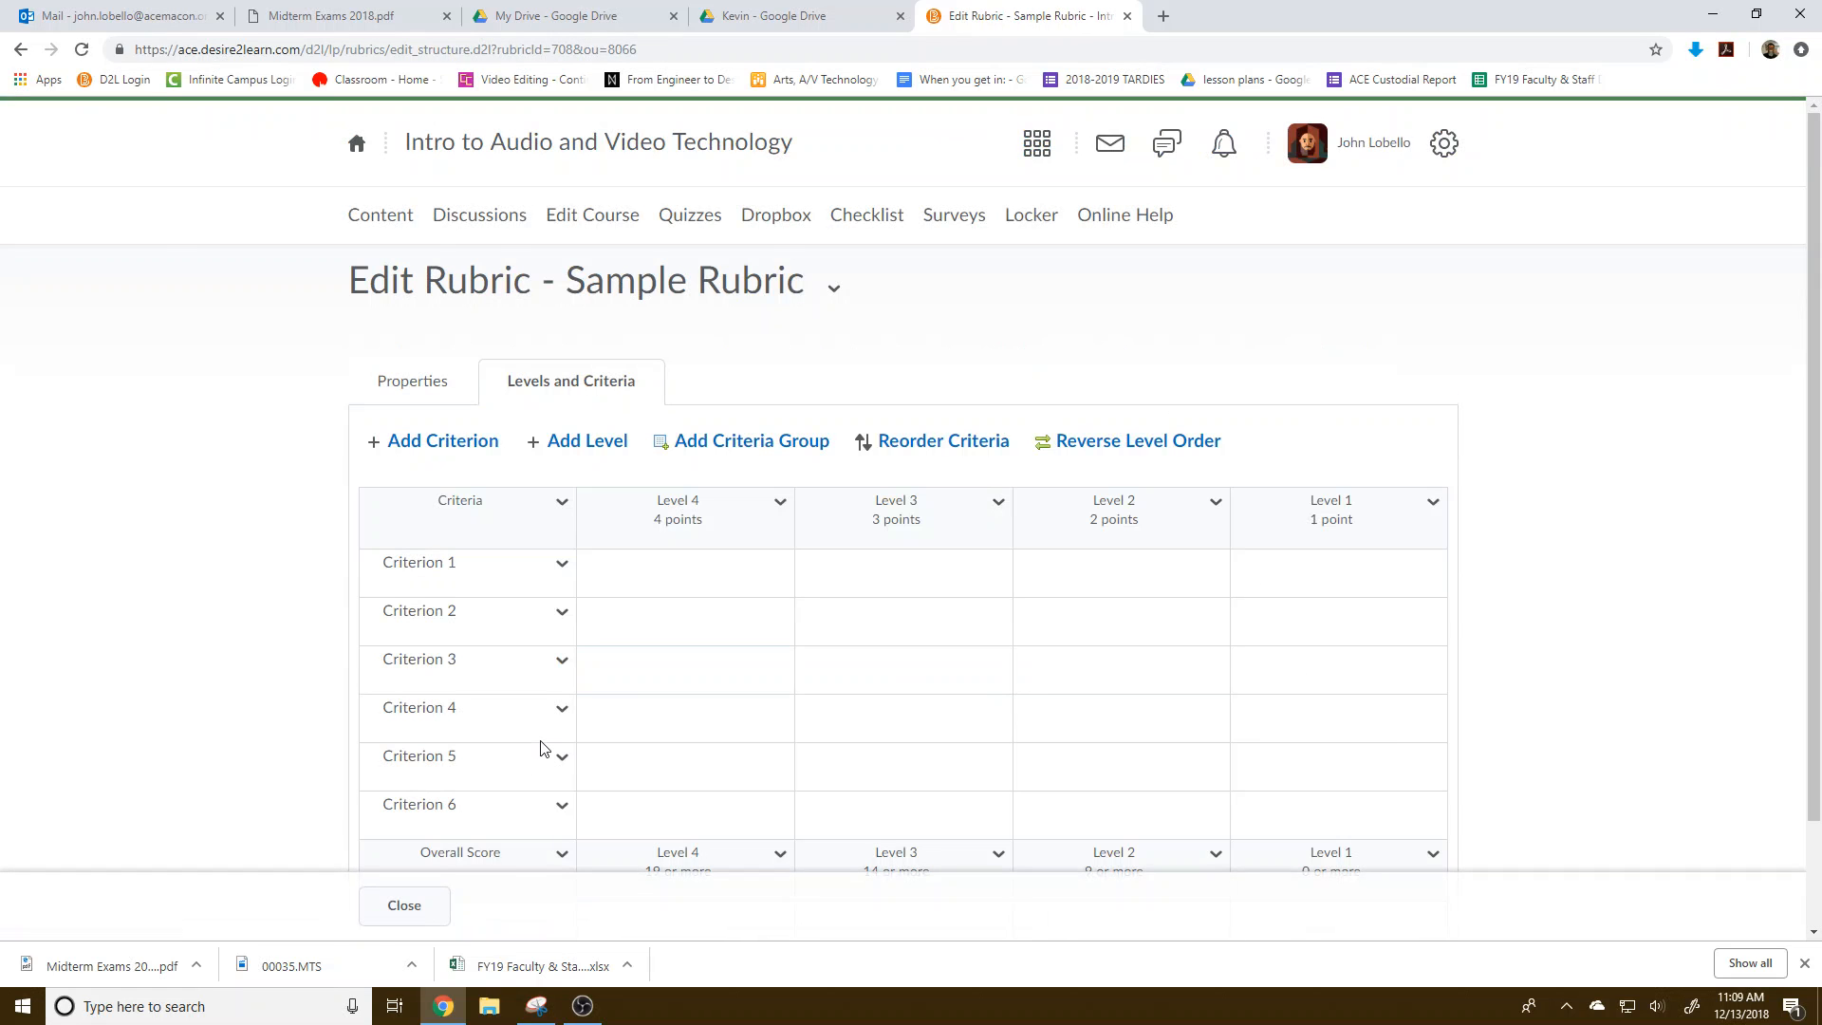
Delete Criterion 6 from the rubric
scroll(550, 745, down, 1)
click(562, 710)
click(597, 674)
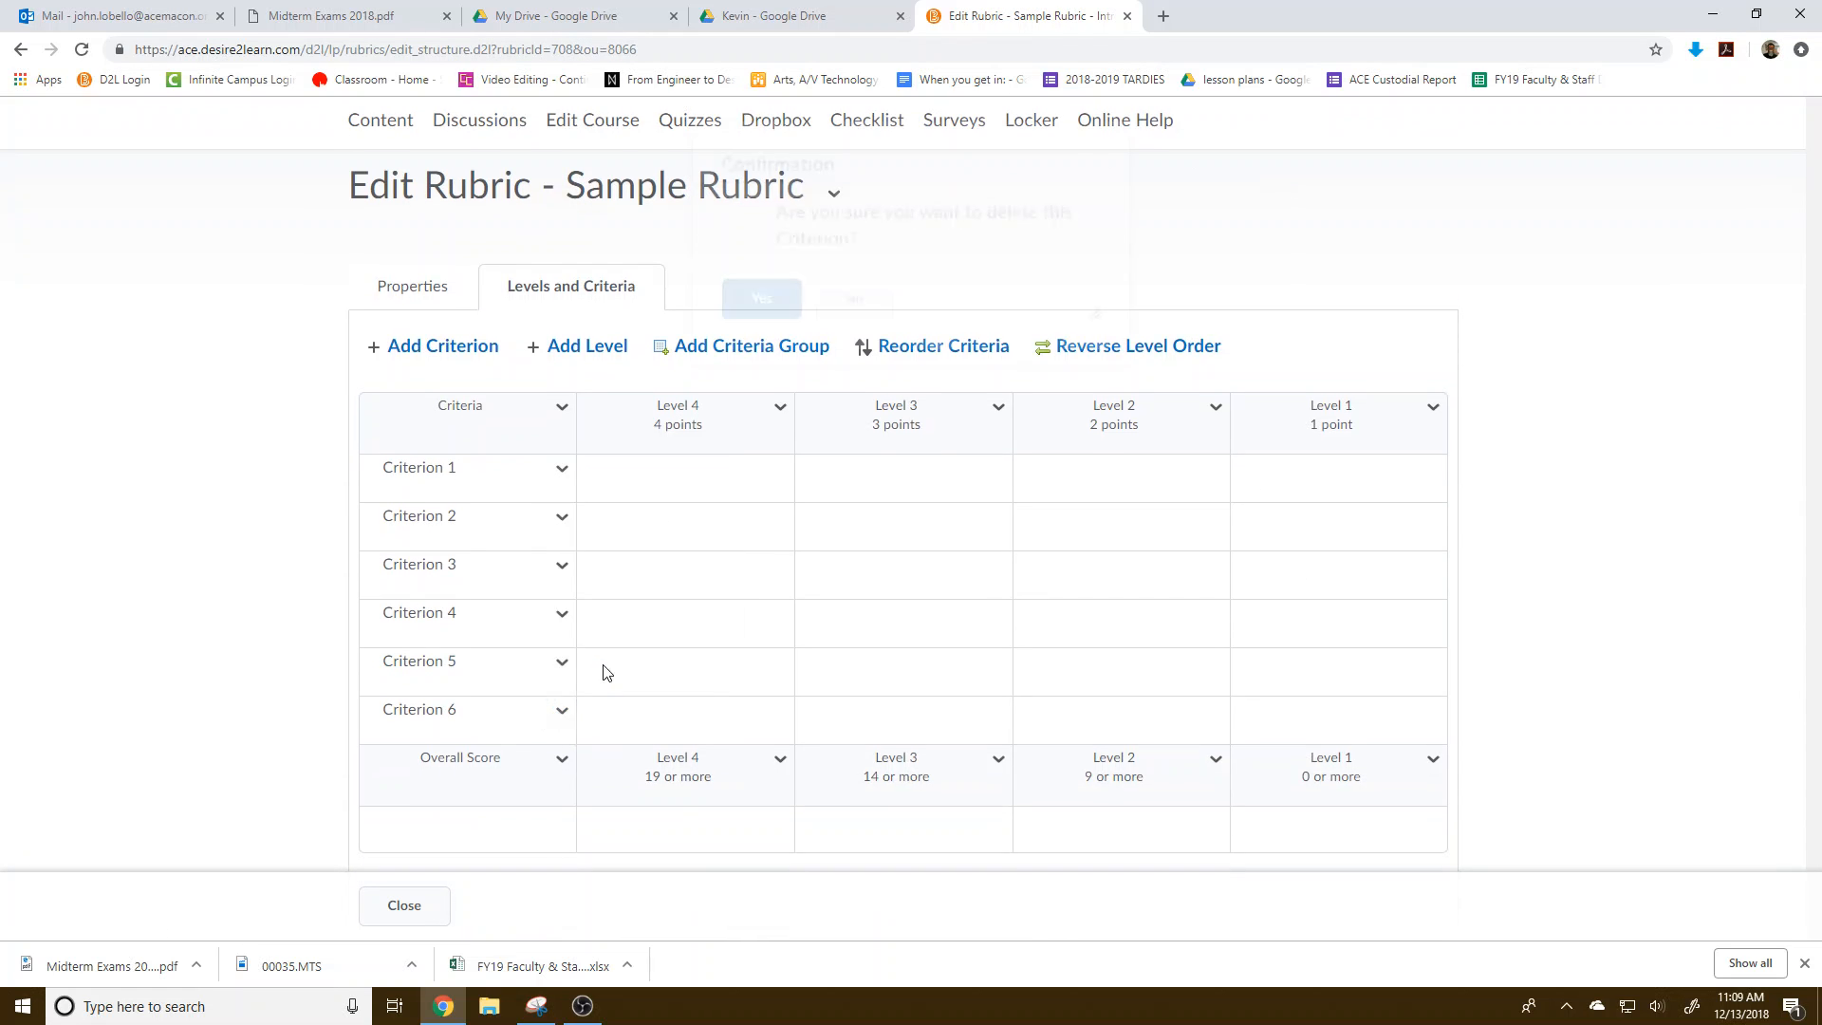
click(759, 342)
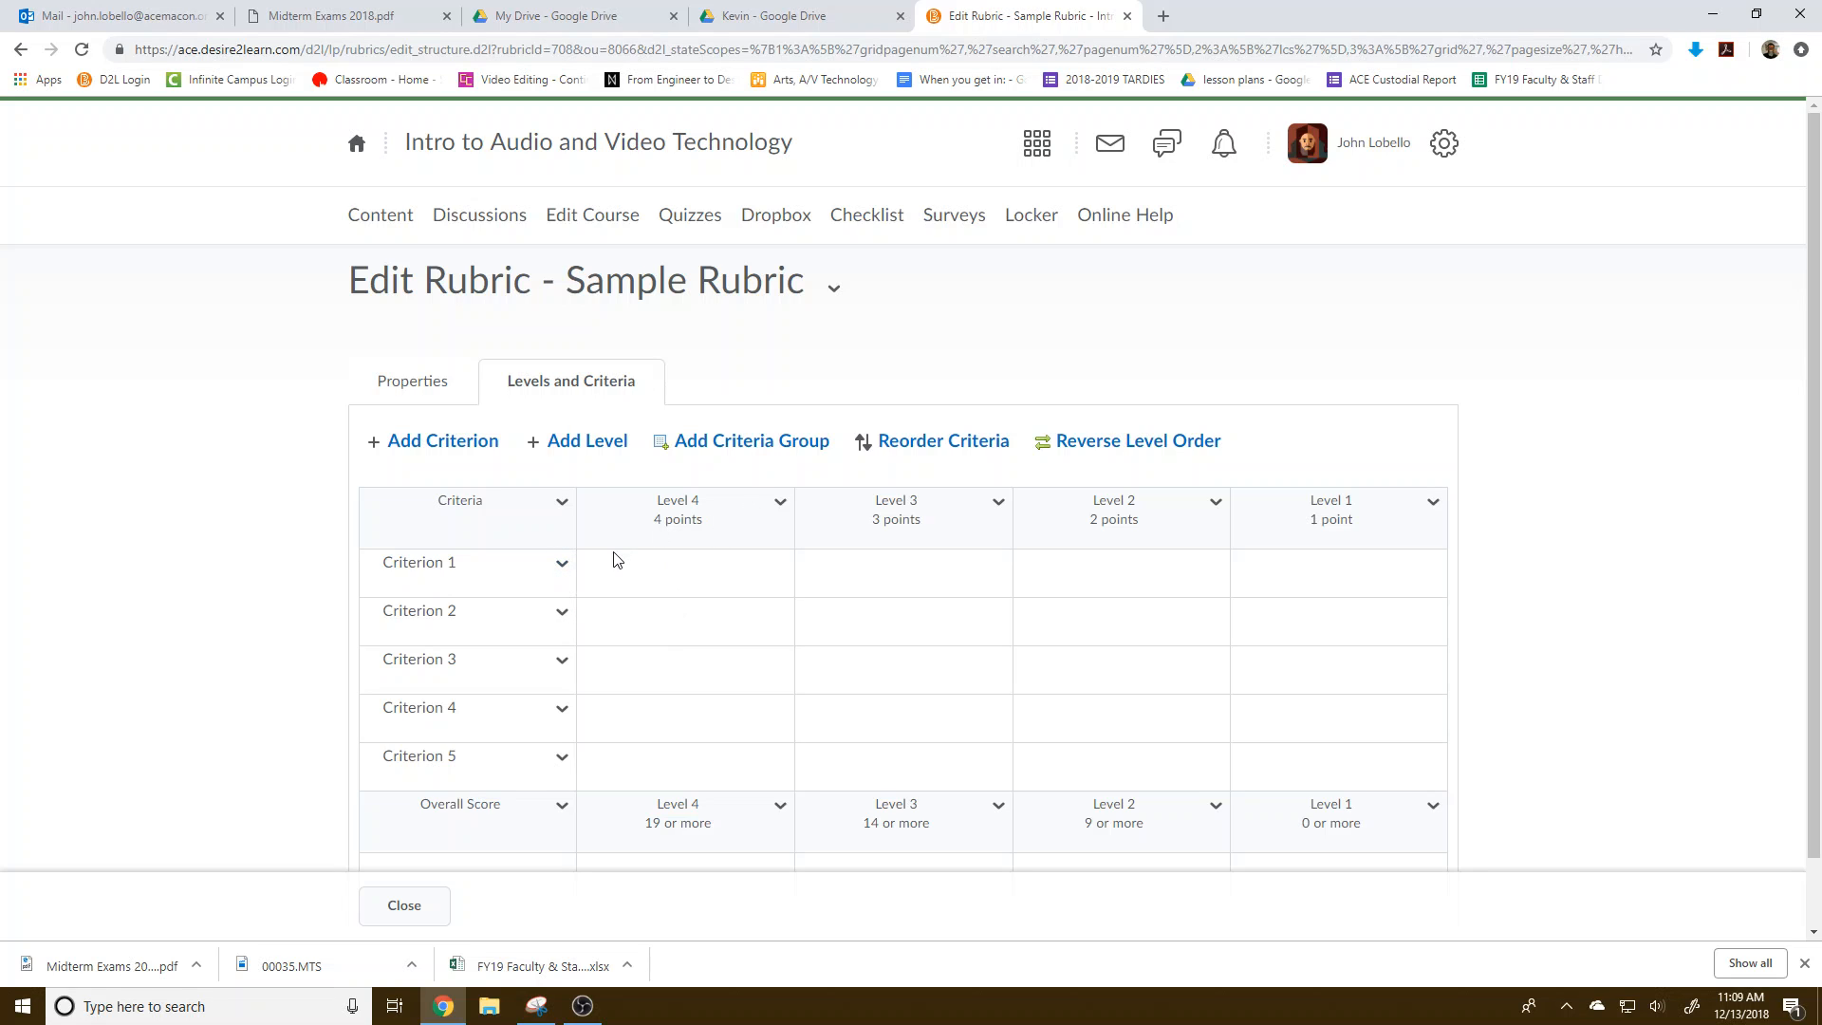
Open Criterion 1 for editing and rename it Mechanics
click(559, 567)
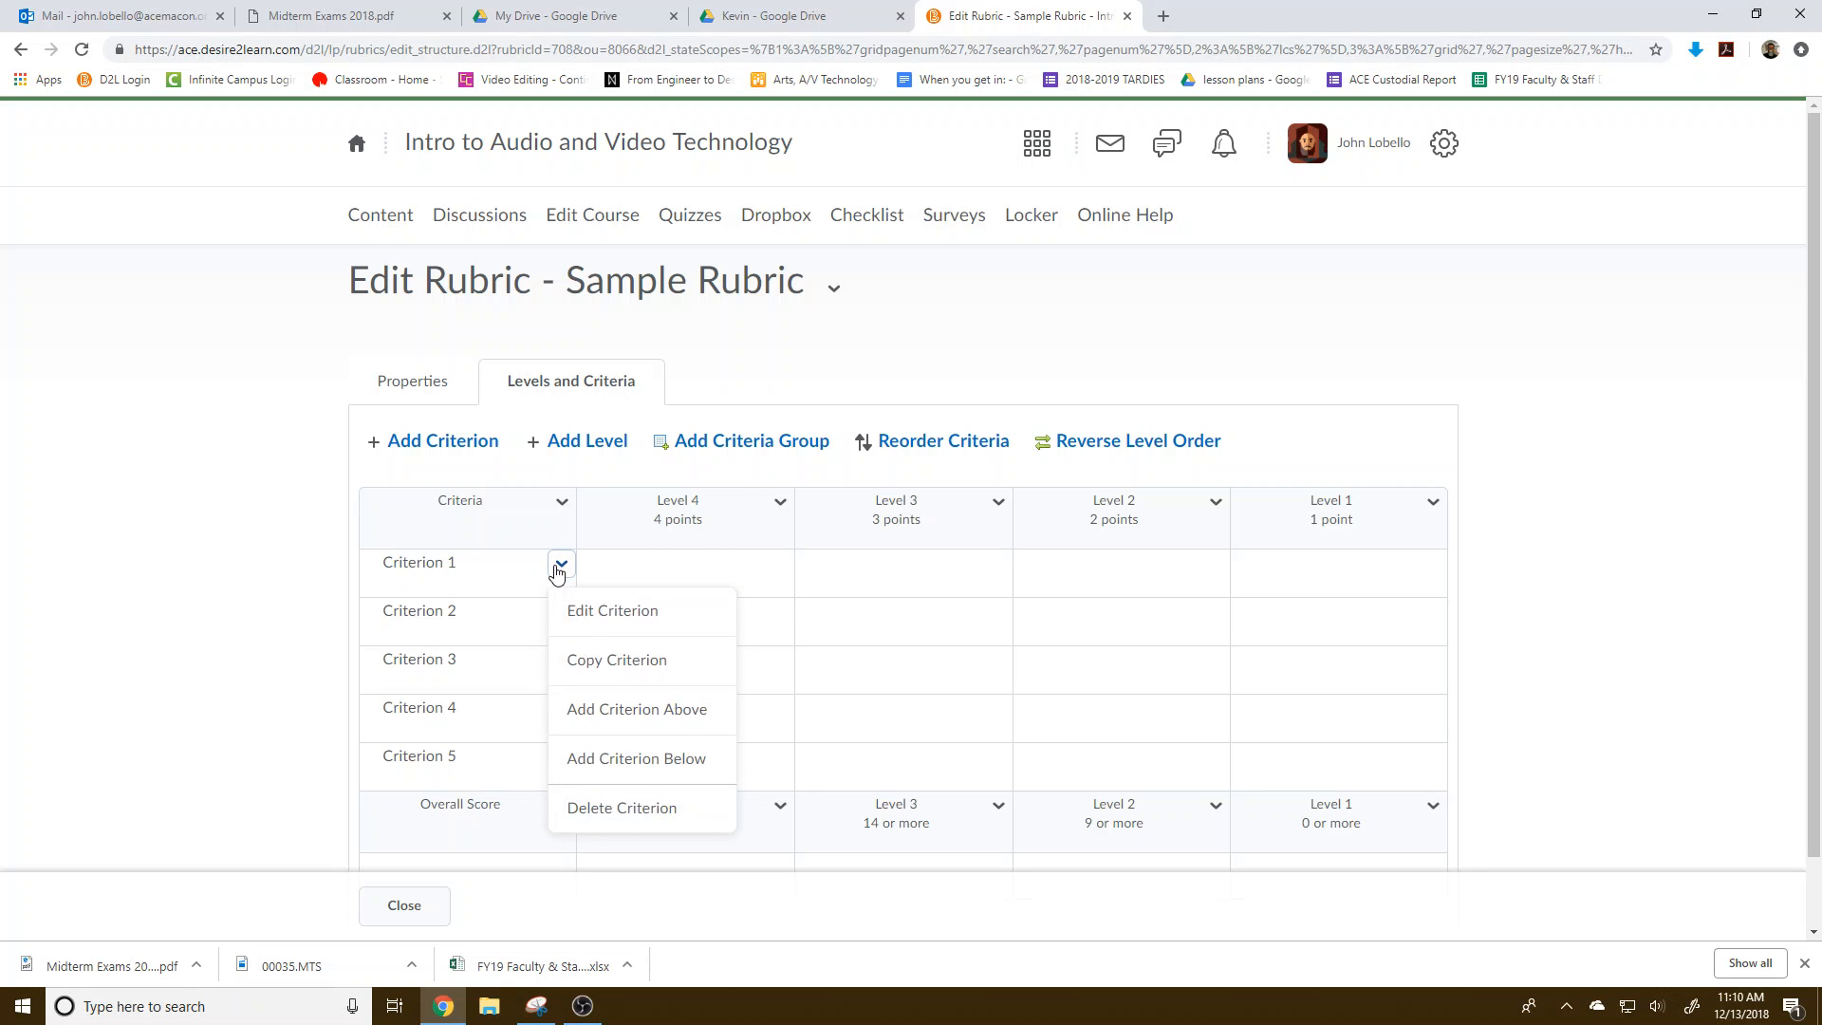
click(622, 621)
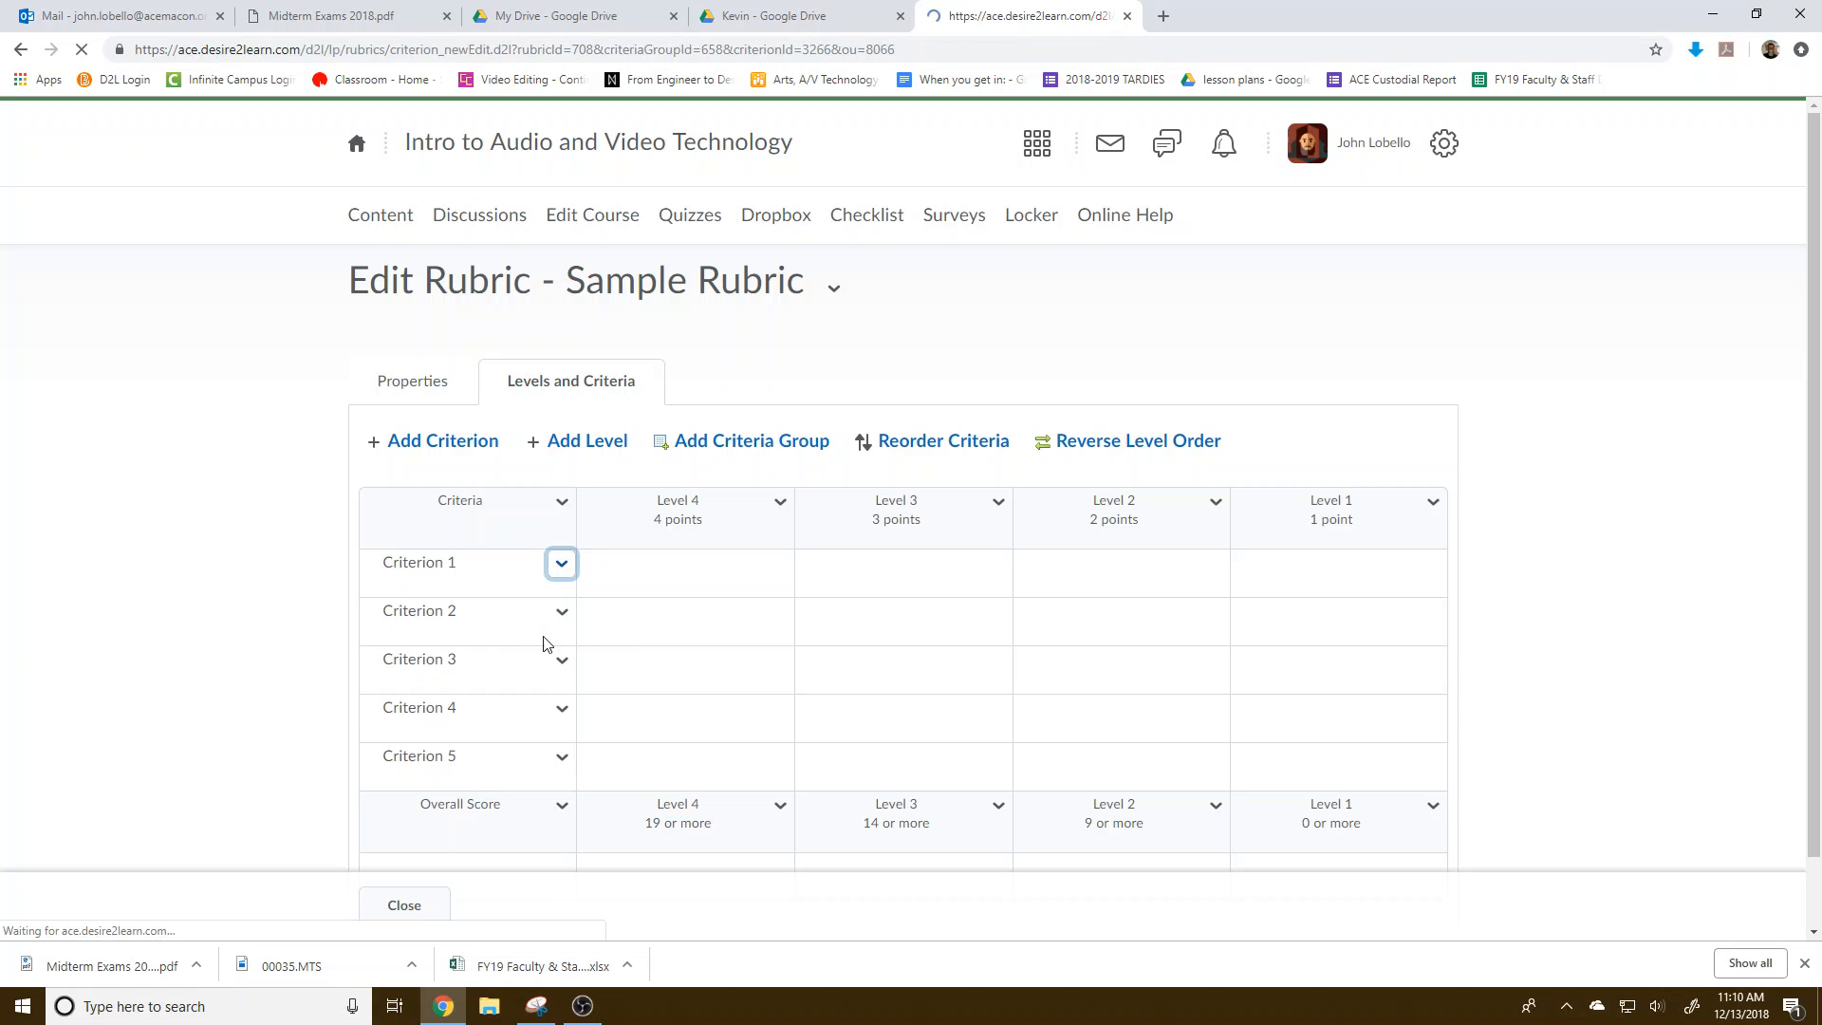
scroll(976, 734, down, 6)
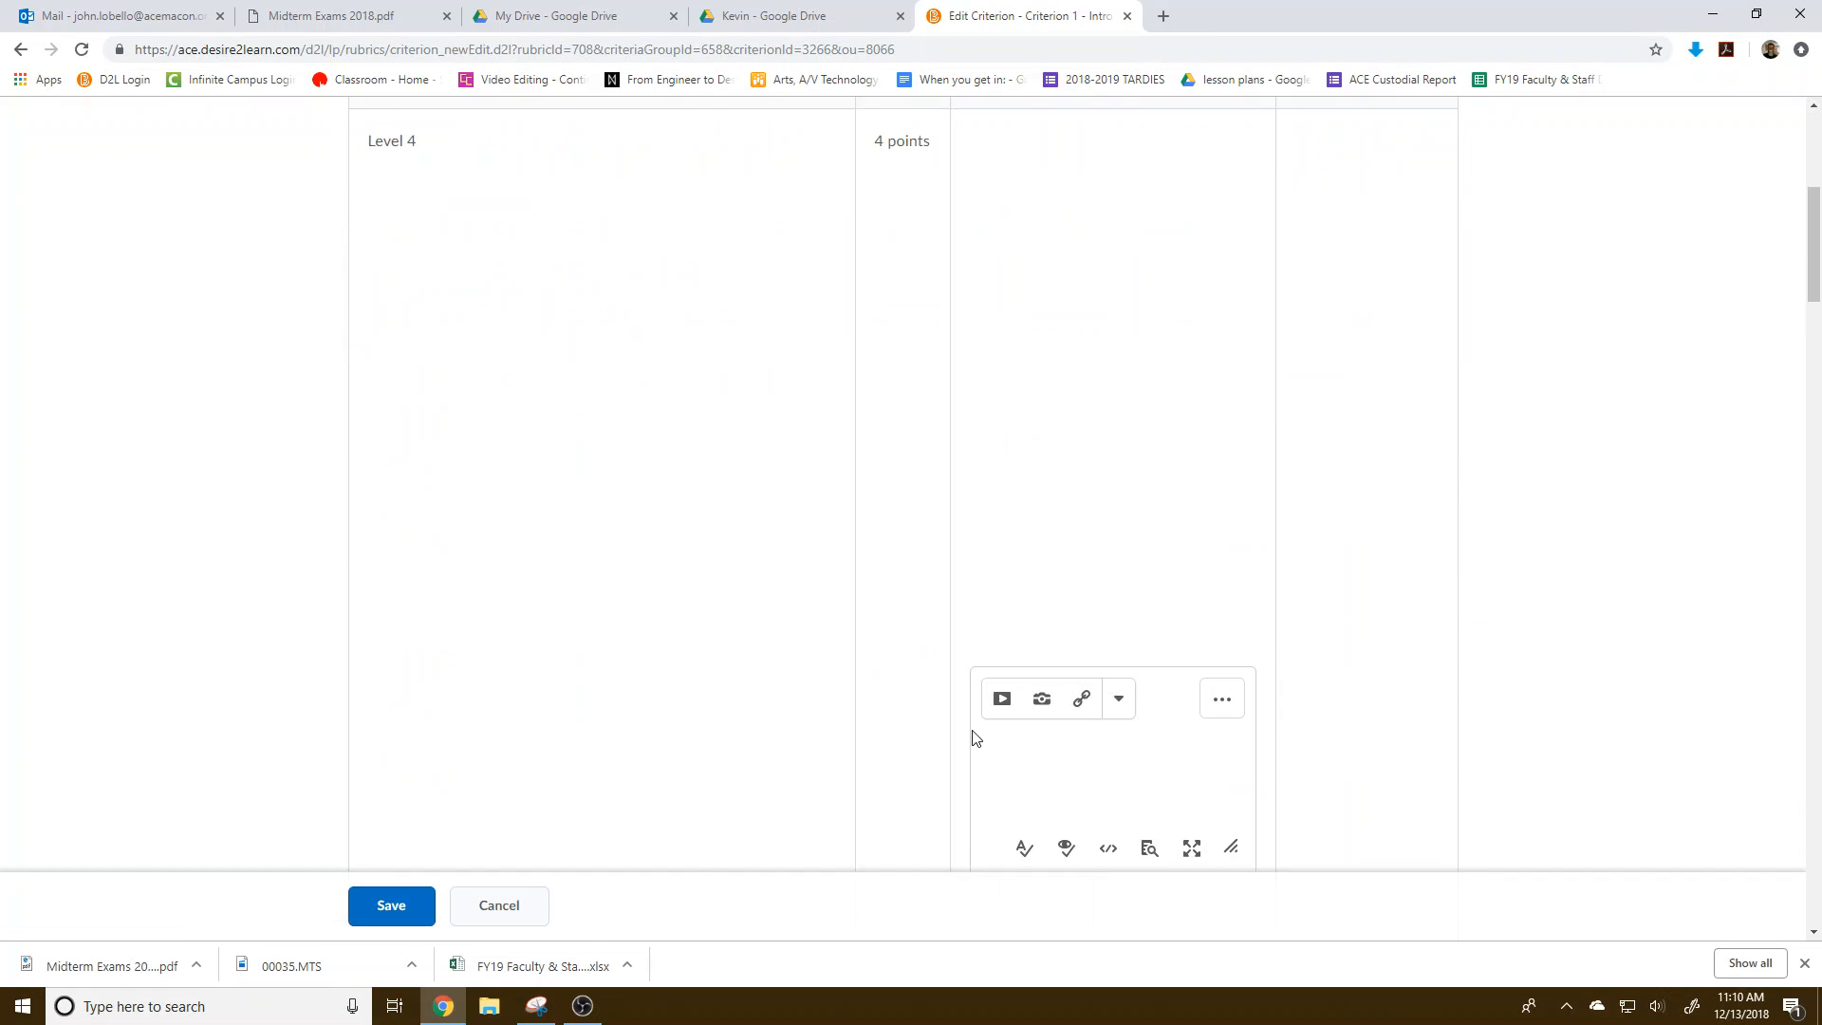
scroll(973, 741, up, 5)
scroll(973, 746, up, 1)
drag(543, 456, 139, 470)
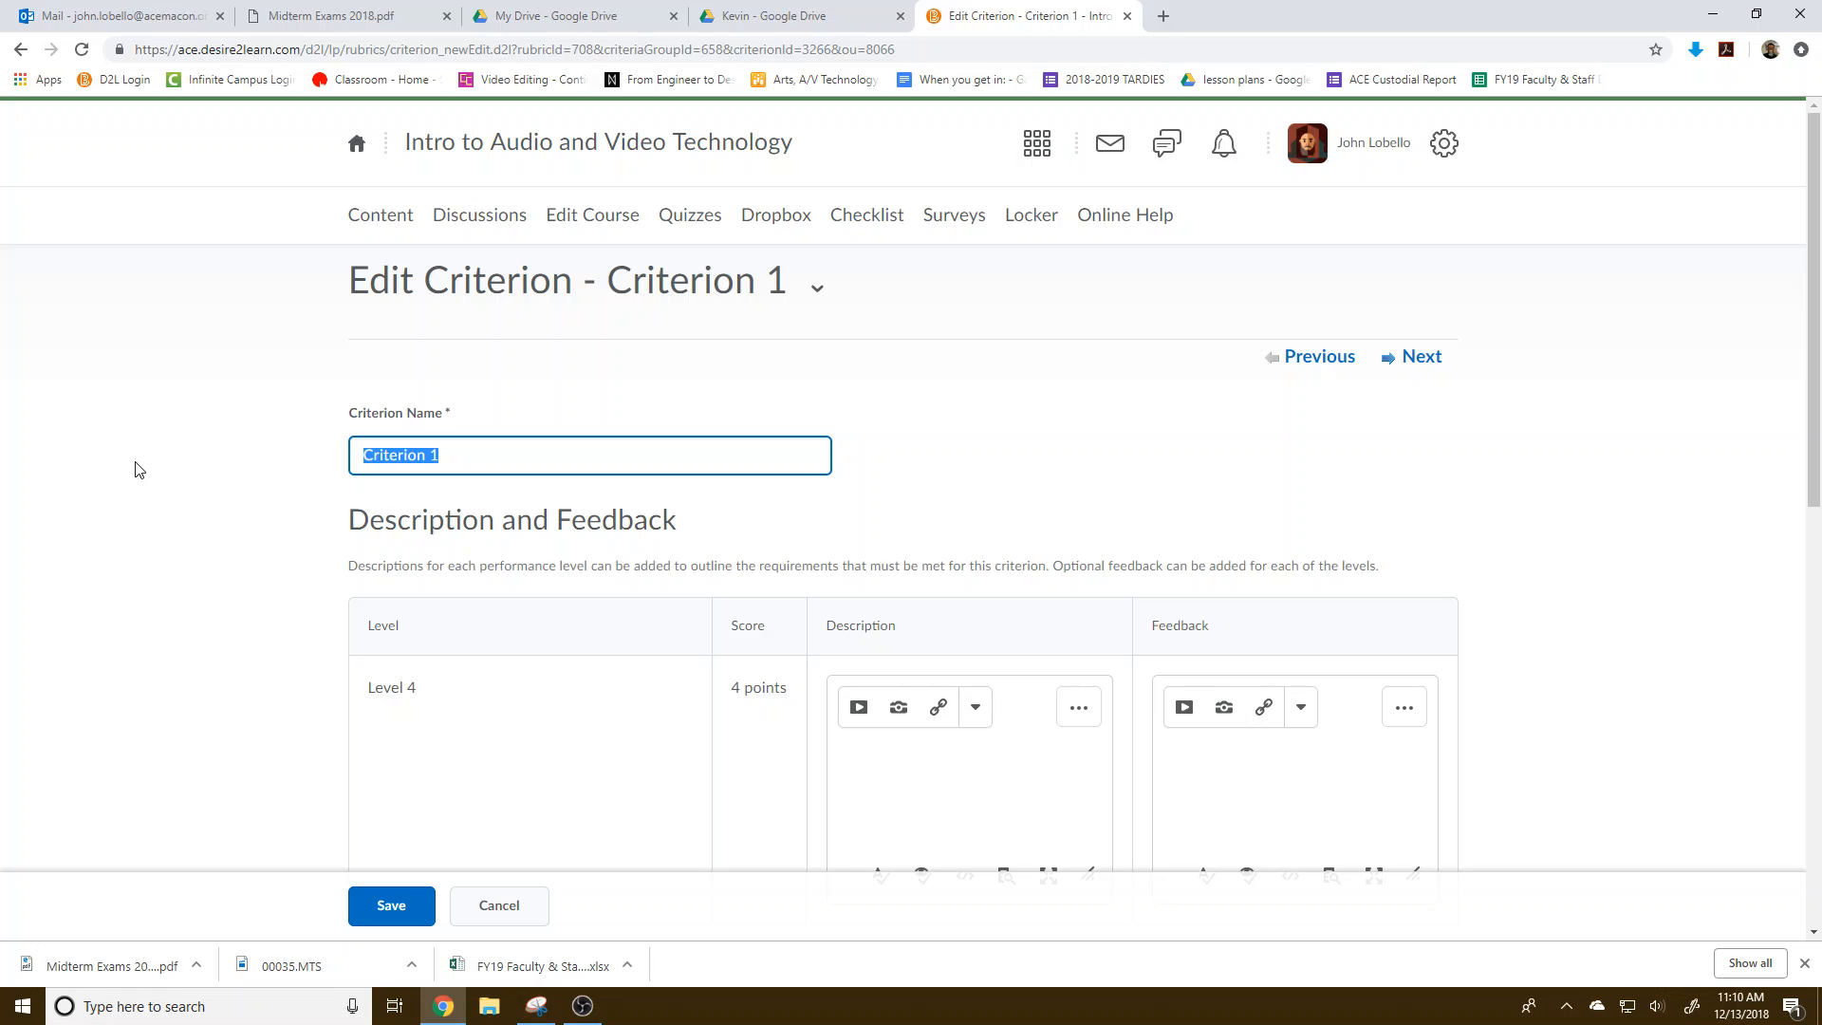
text(Spelling)
double_click(389, 458)
text(Mechanics)
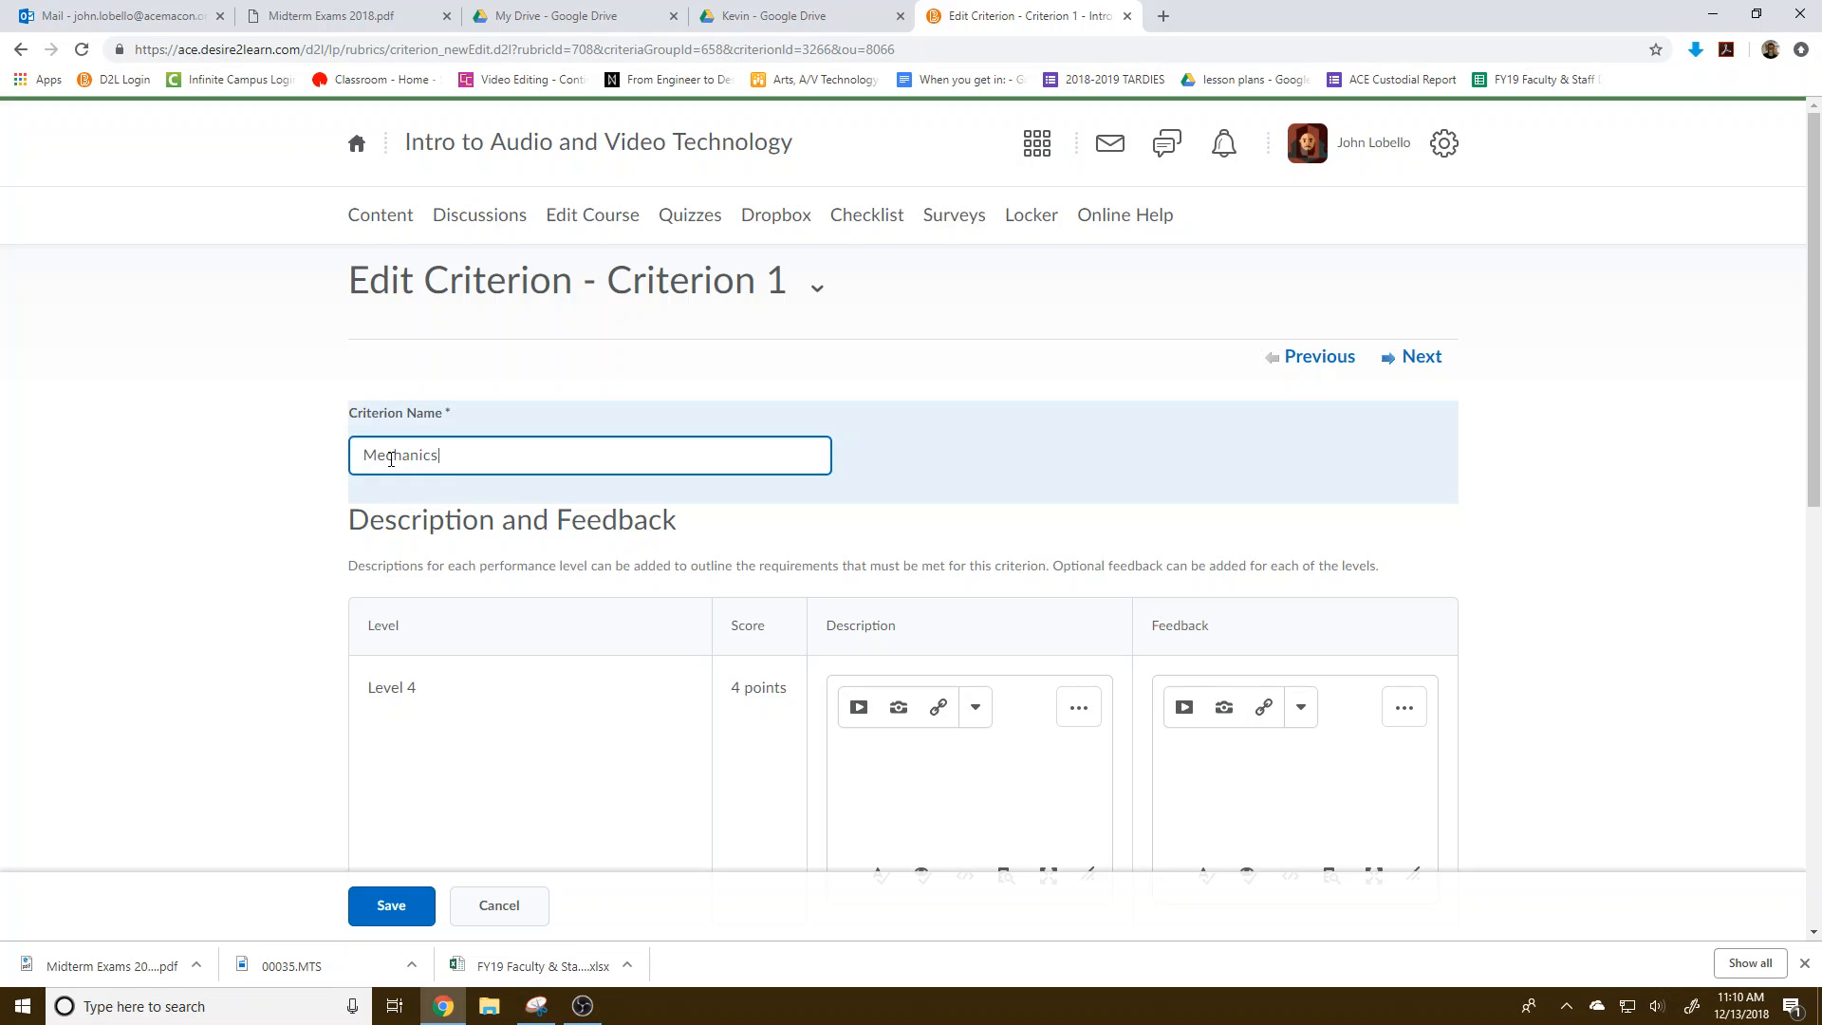
Enter the Level 4 description "There were no spelling, grammar, or punctuation errors" for the Mechanics criterion
click(890, 800)
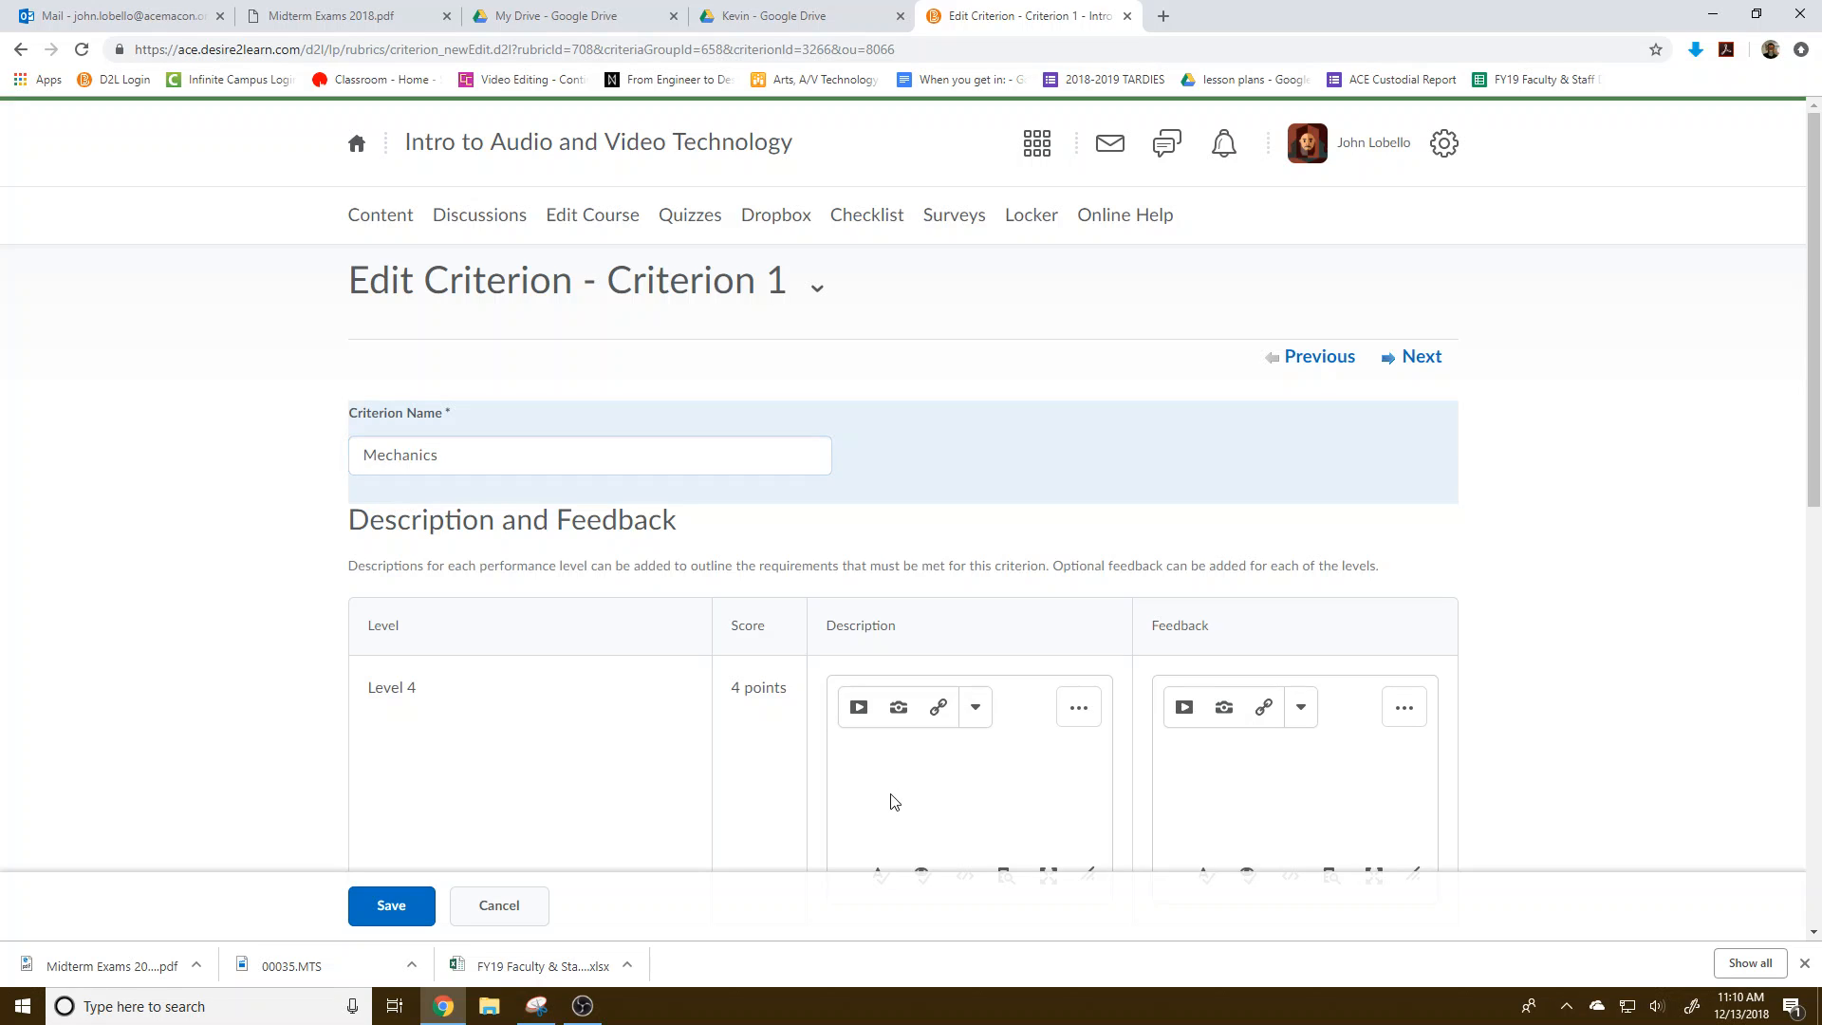
text(There were no spelling, gram)
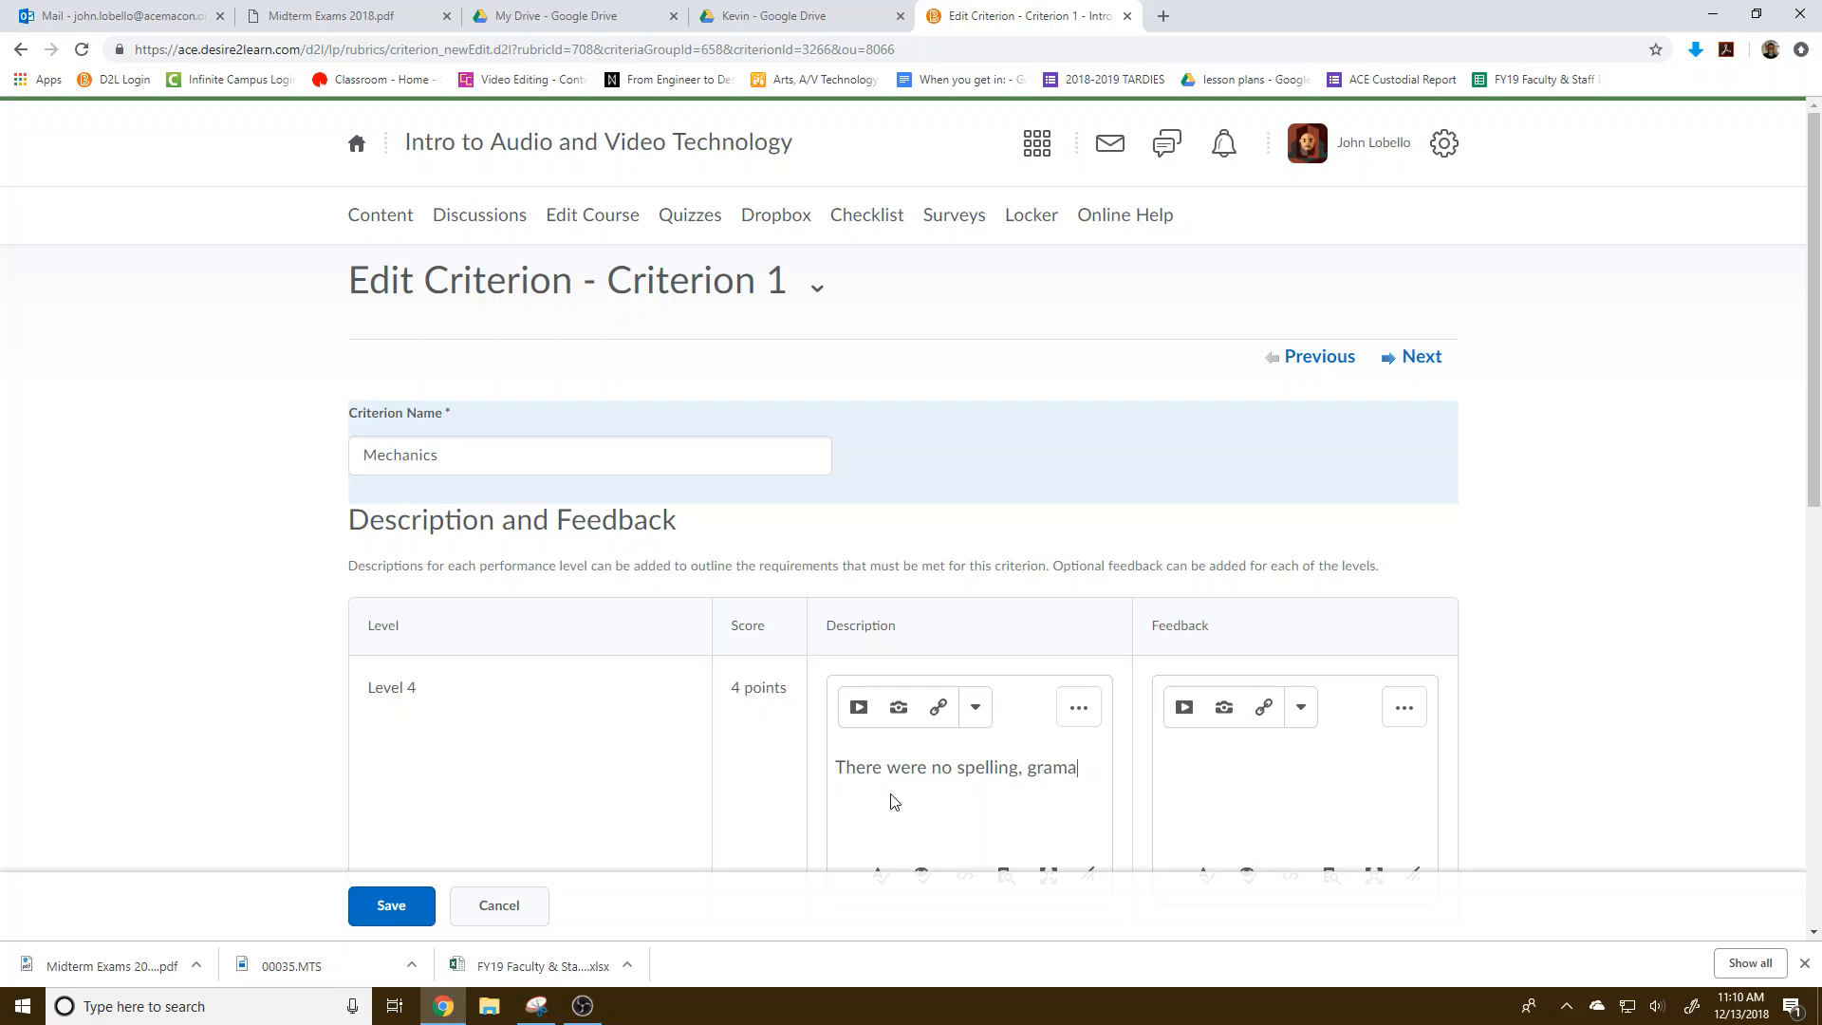
text(mar, or punctuation errors)
Enter the Level 3 description "There were one or two spelling or grammar." for the Mechanics criterion
scroll(892, 793, down, 3)
click(912, 762)
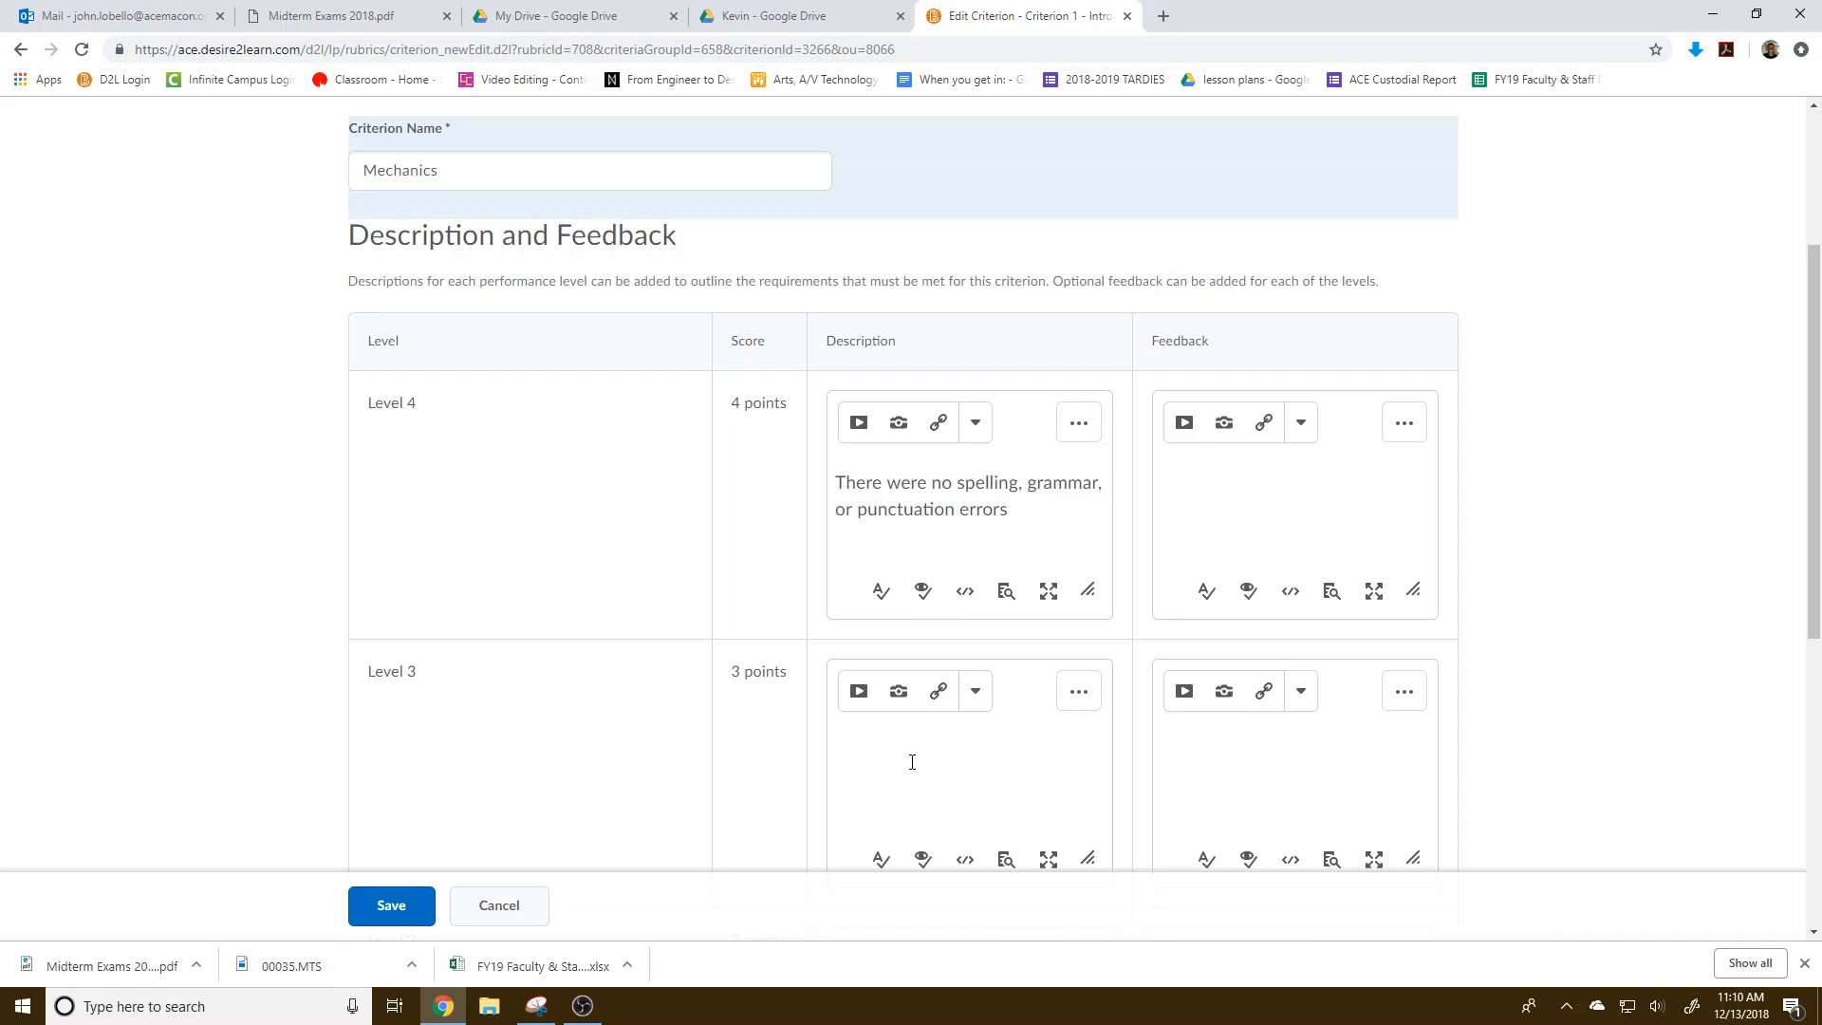
text(There were one or two spelling or gramme)
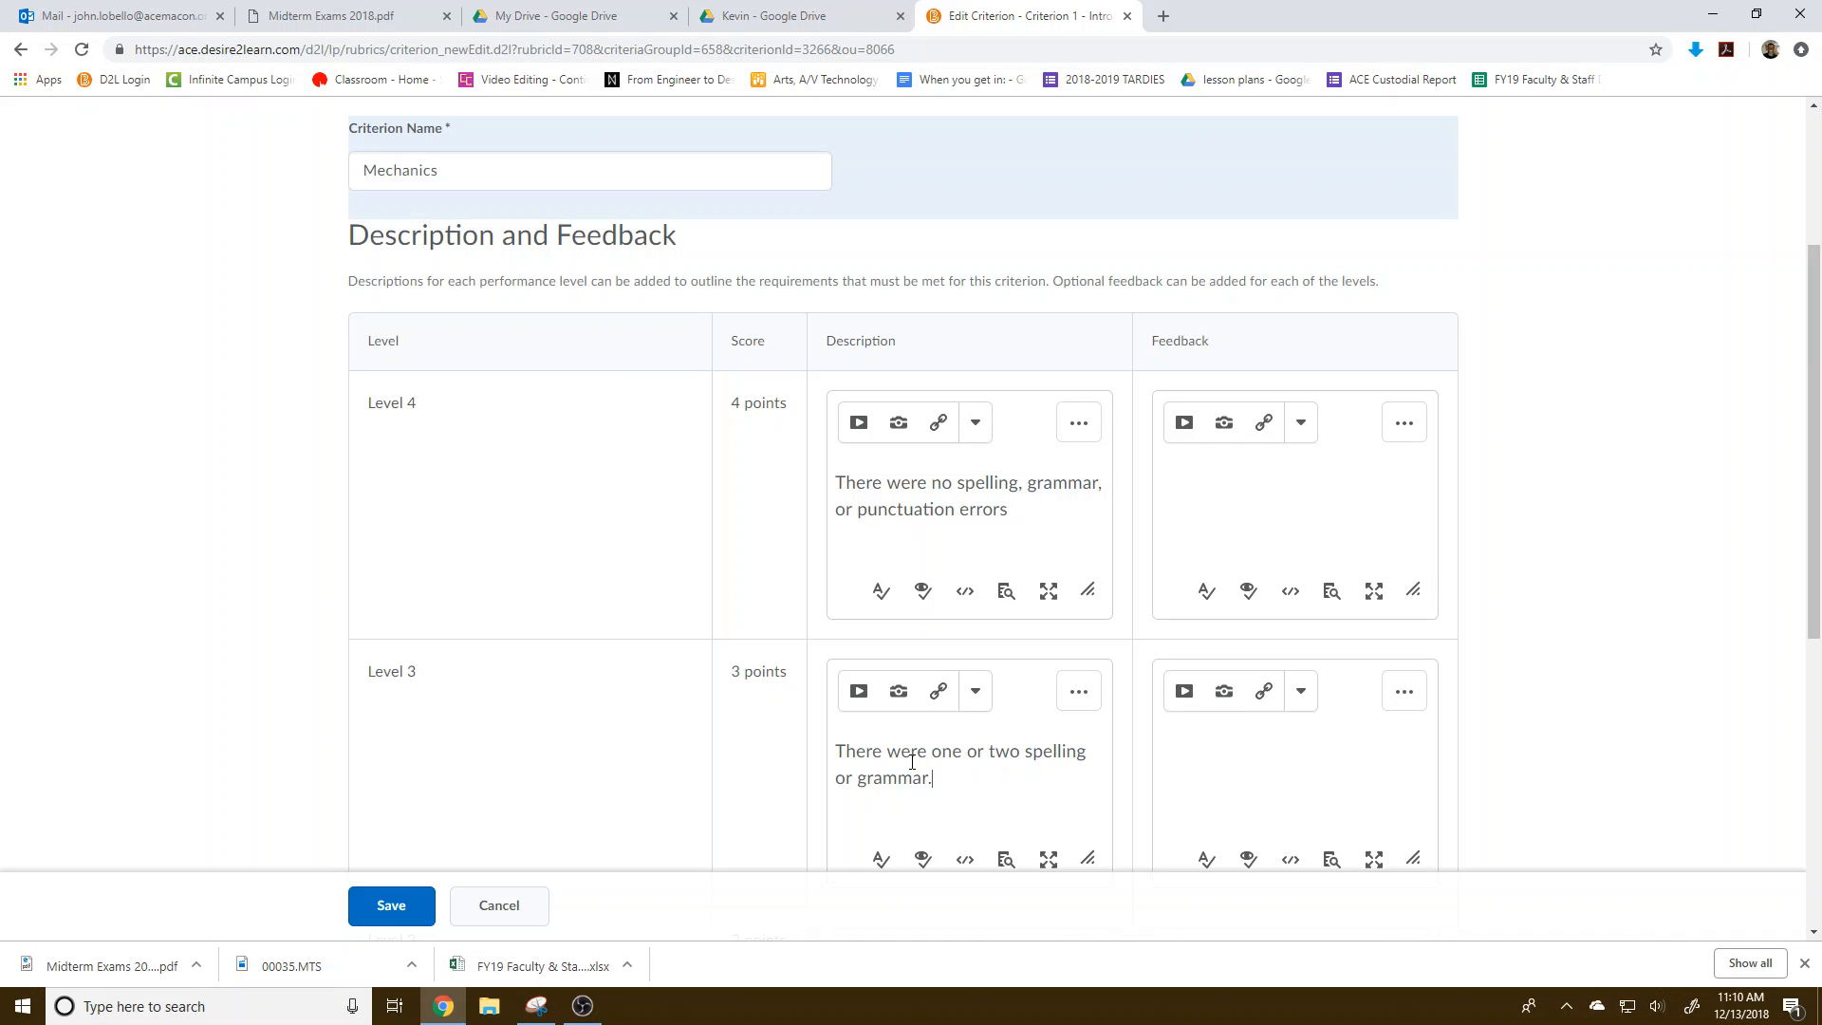
scroll(914, 704, down, 4)
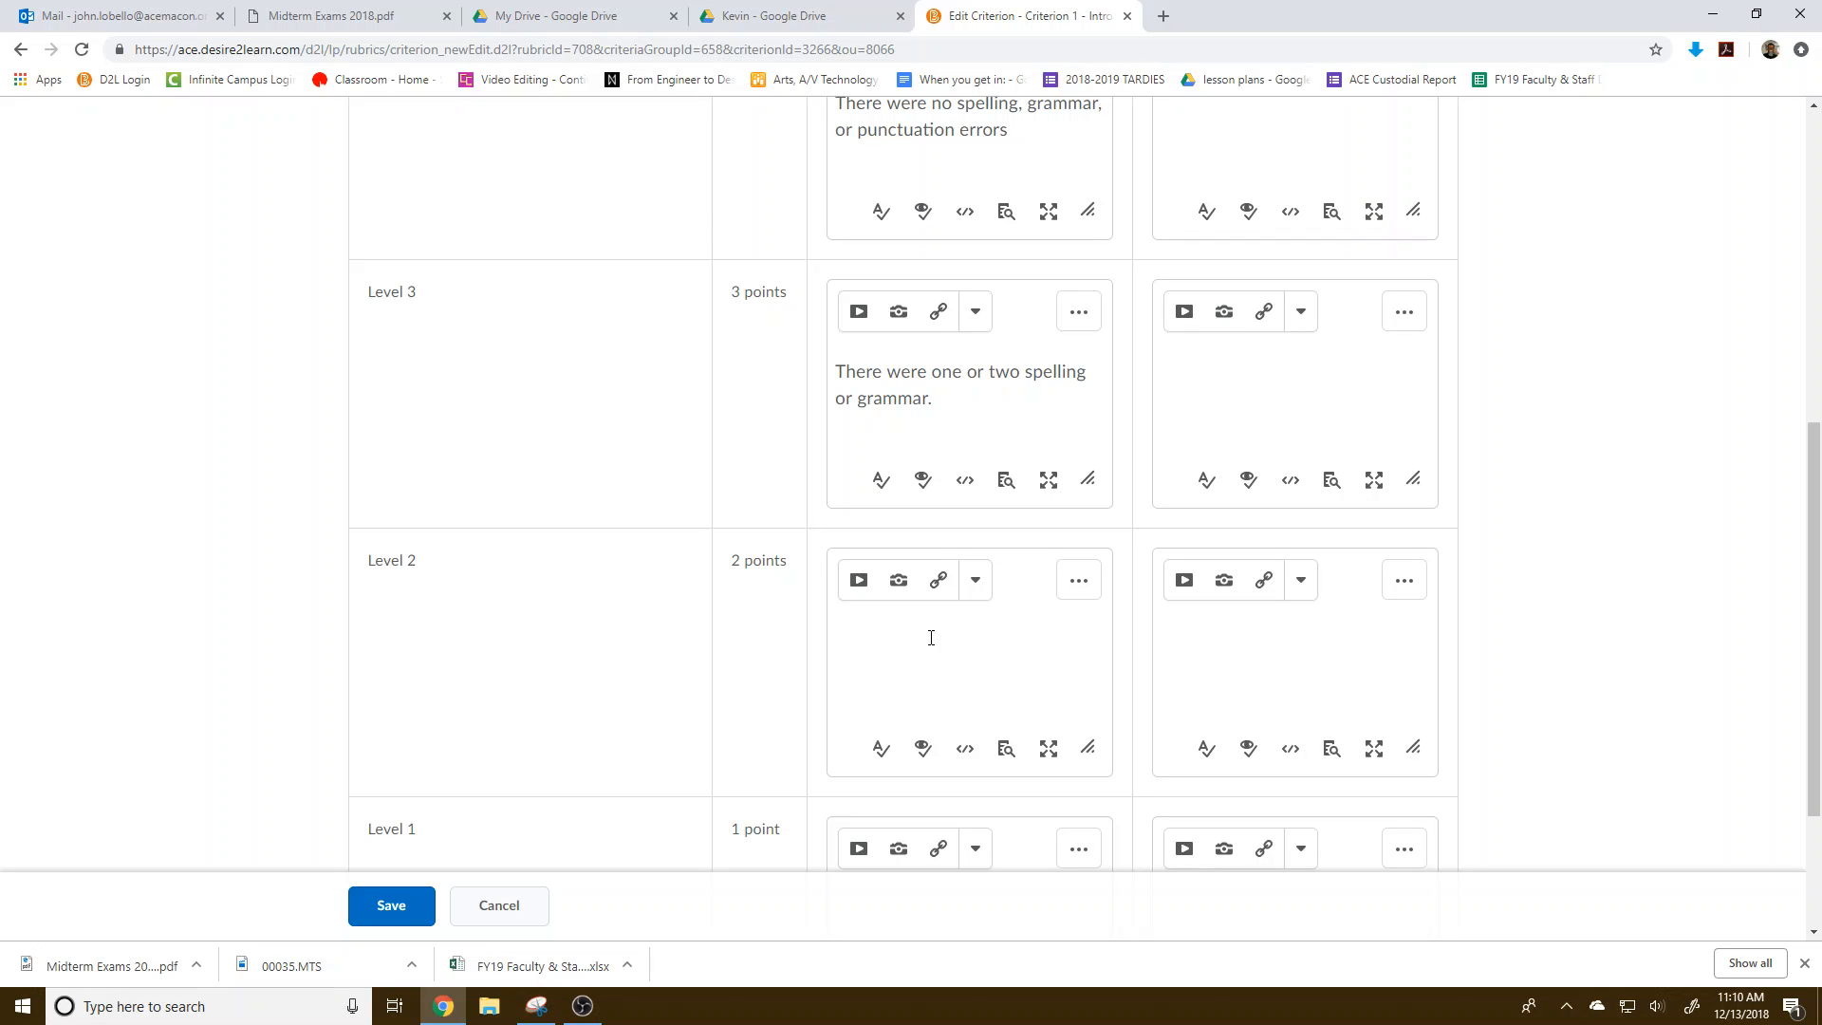
Copy the Level 3 description of the Mechanics criterion into its Level 2 description, replacing the text begun there
text(There were th)
key(BackSpace)
key(BackSpace)
text(the)
drag(927, 399, 729, 362)
key(ctrl+c)
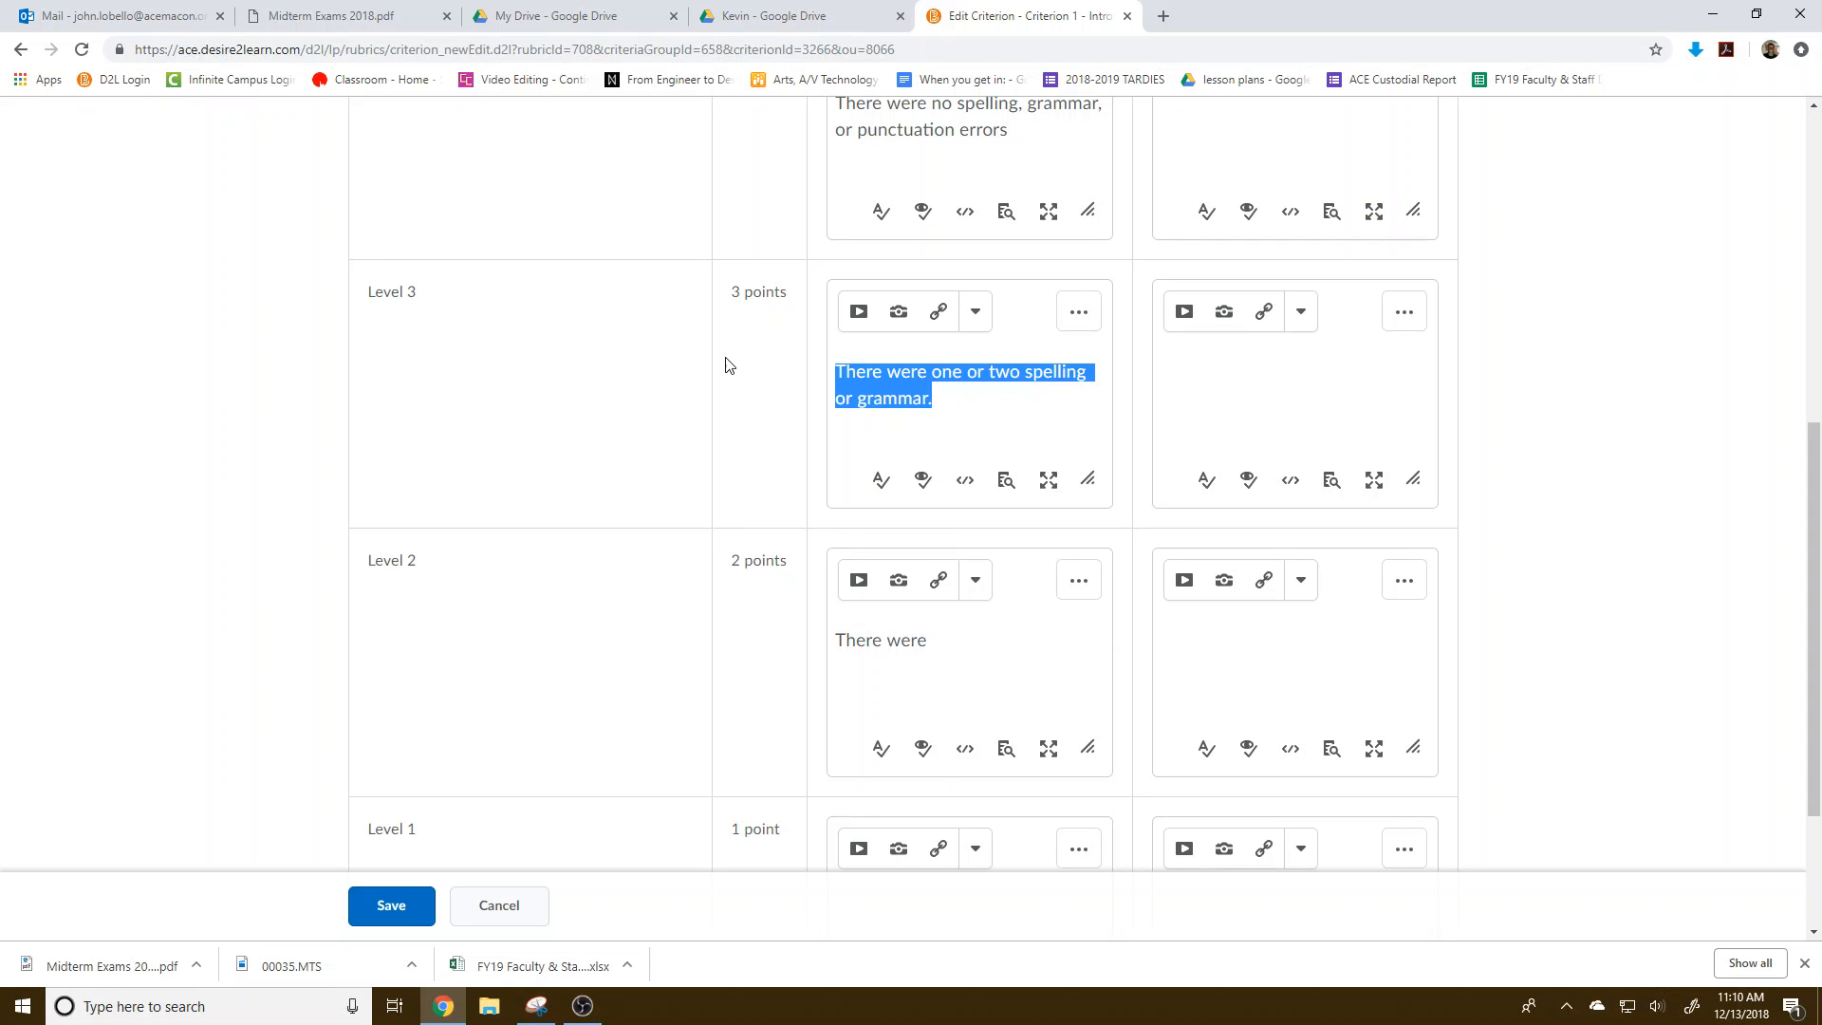
drag(949, 680, 754, 642)
key(ctrl+v)
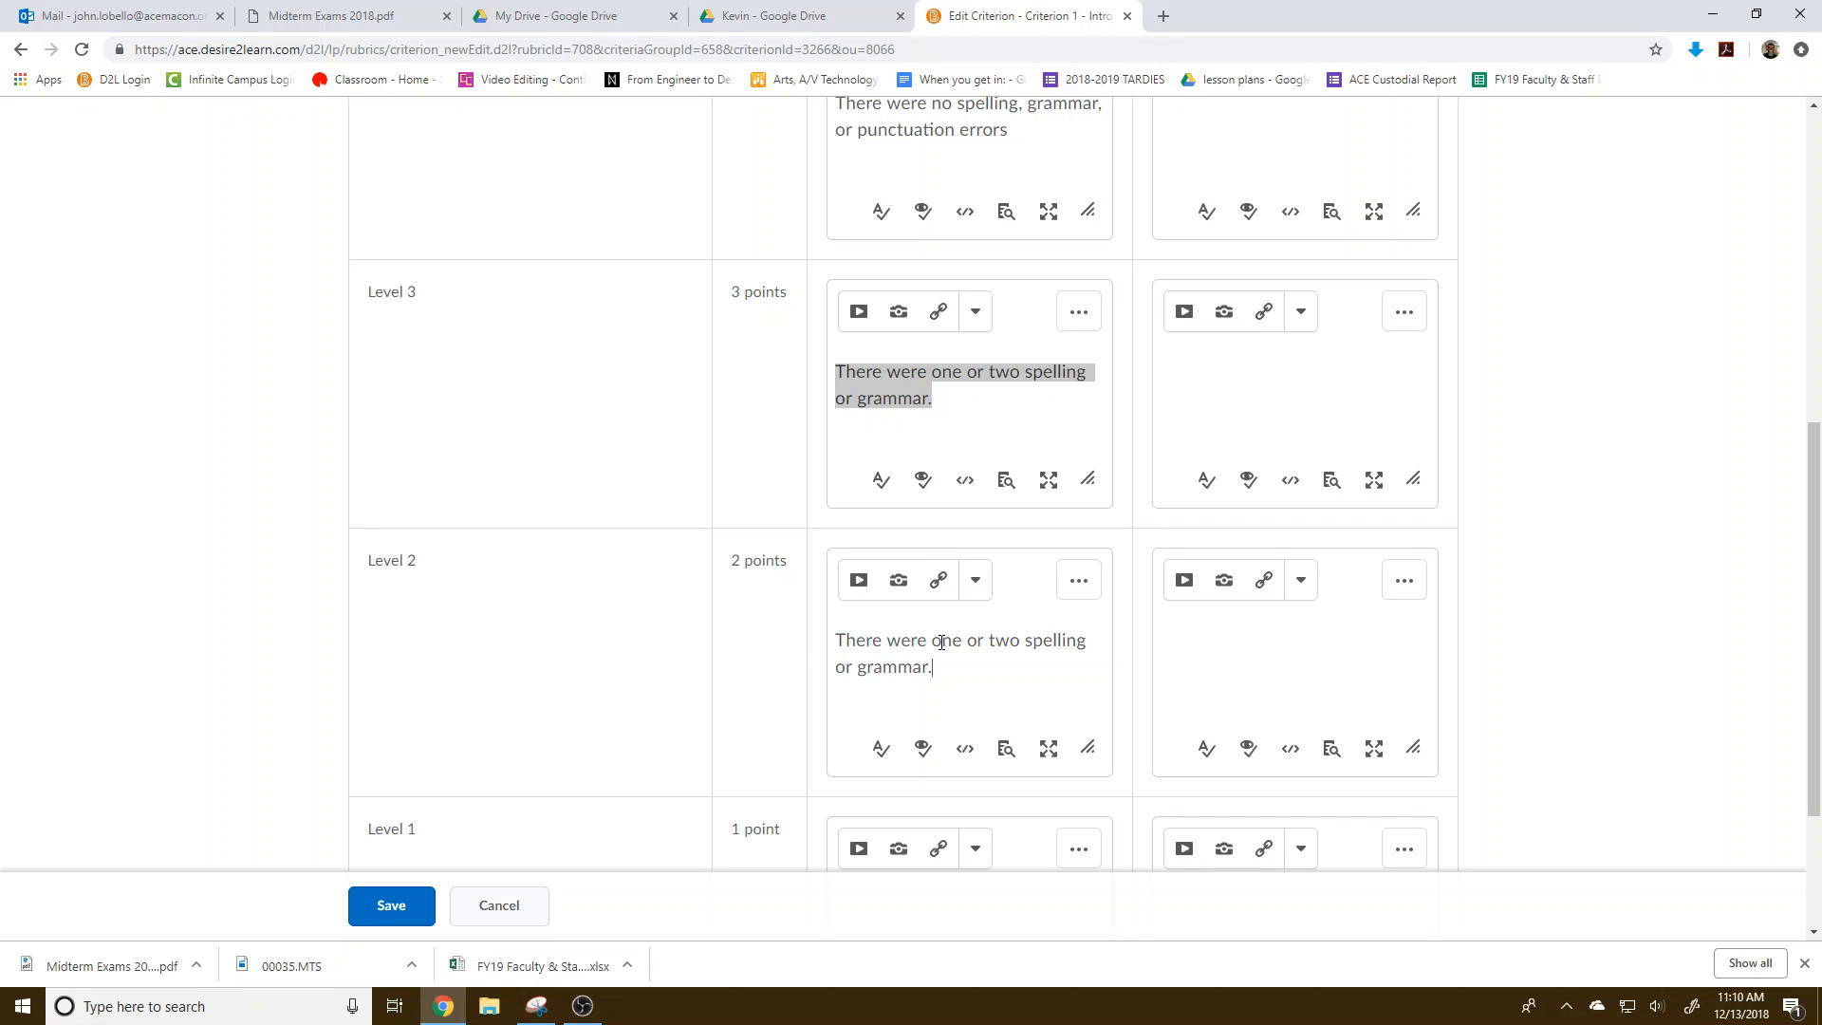
Replace "one or two" with "three or four" in the Level 2 description of Mechanics and save the criterion
drag(935, 646, 1015, 641)
key(BackSpace)
key(Delete)
text(three or four)
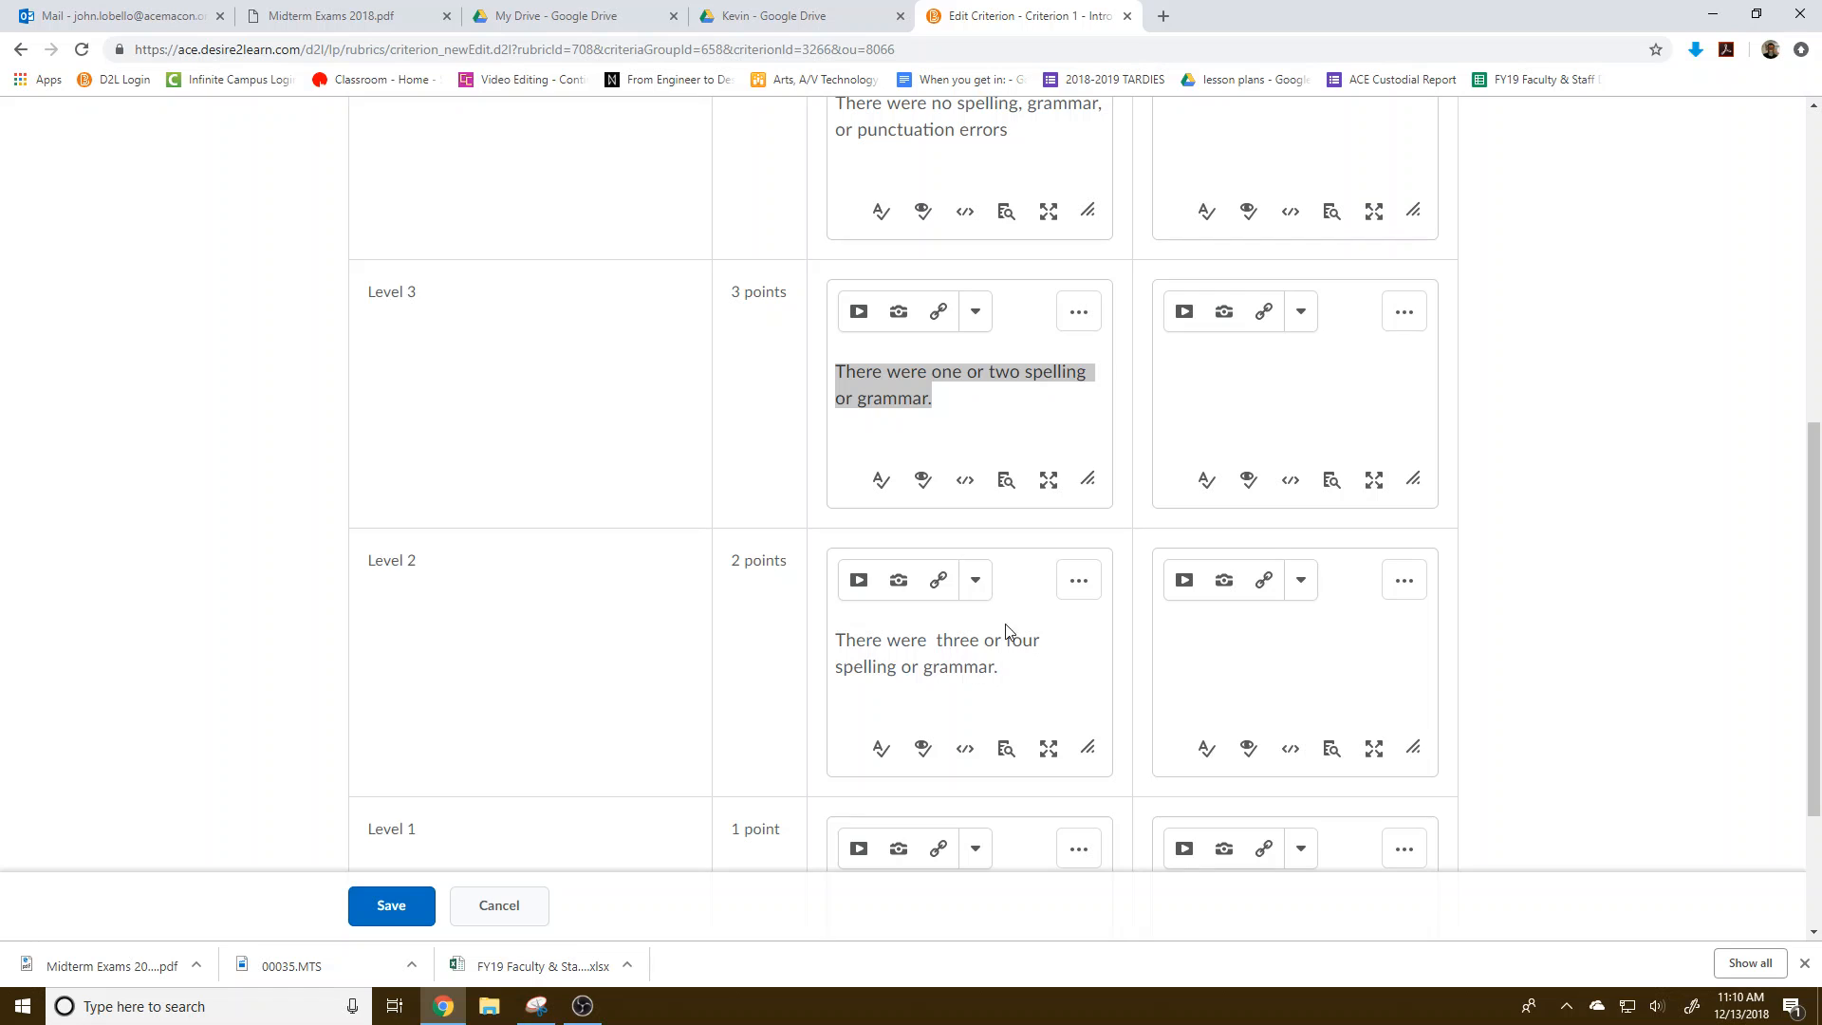
click(384, 903)
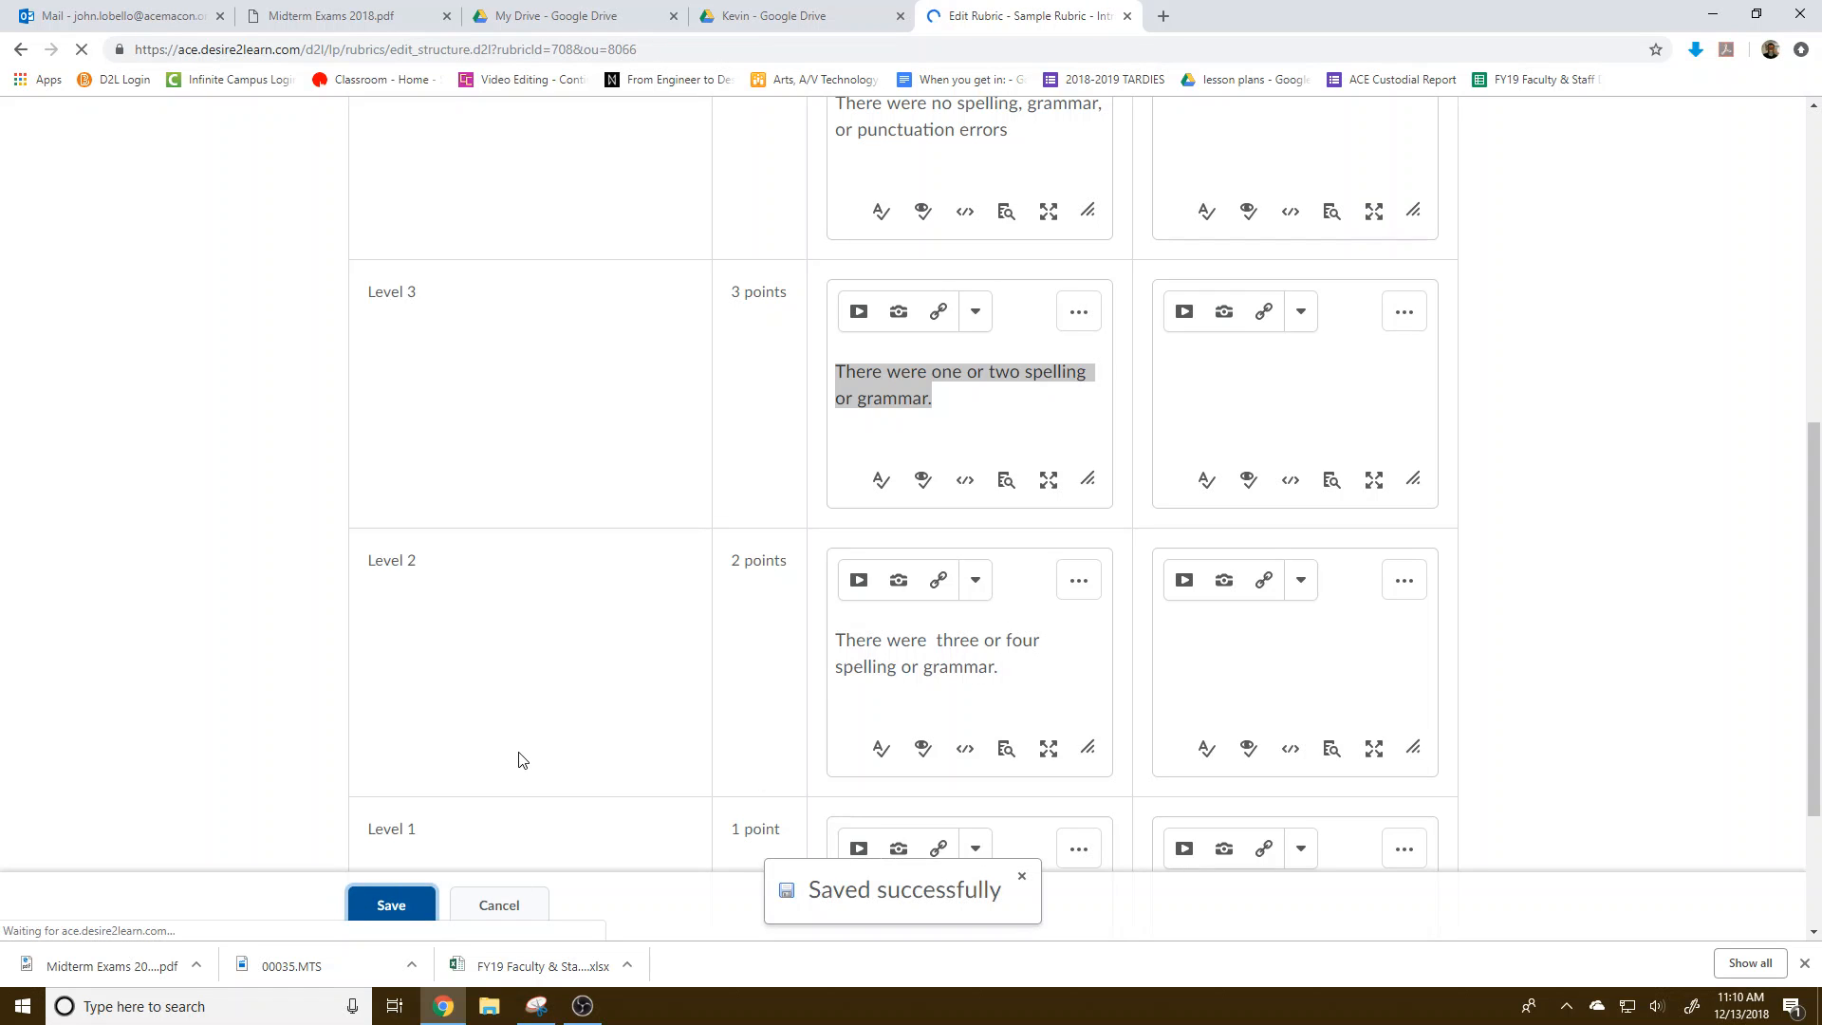
Open Criterion 2 for editing and rename it Animations
scroll(553, 724, down, 3)
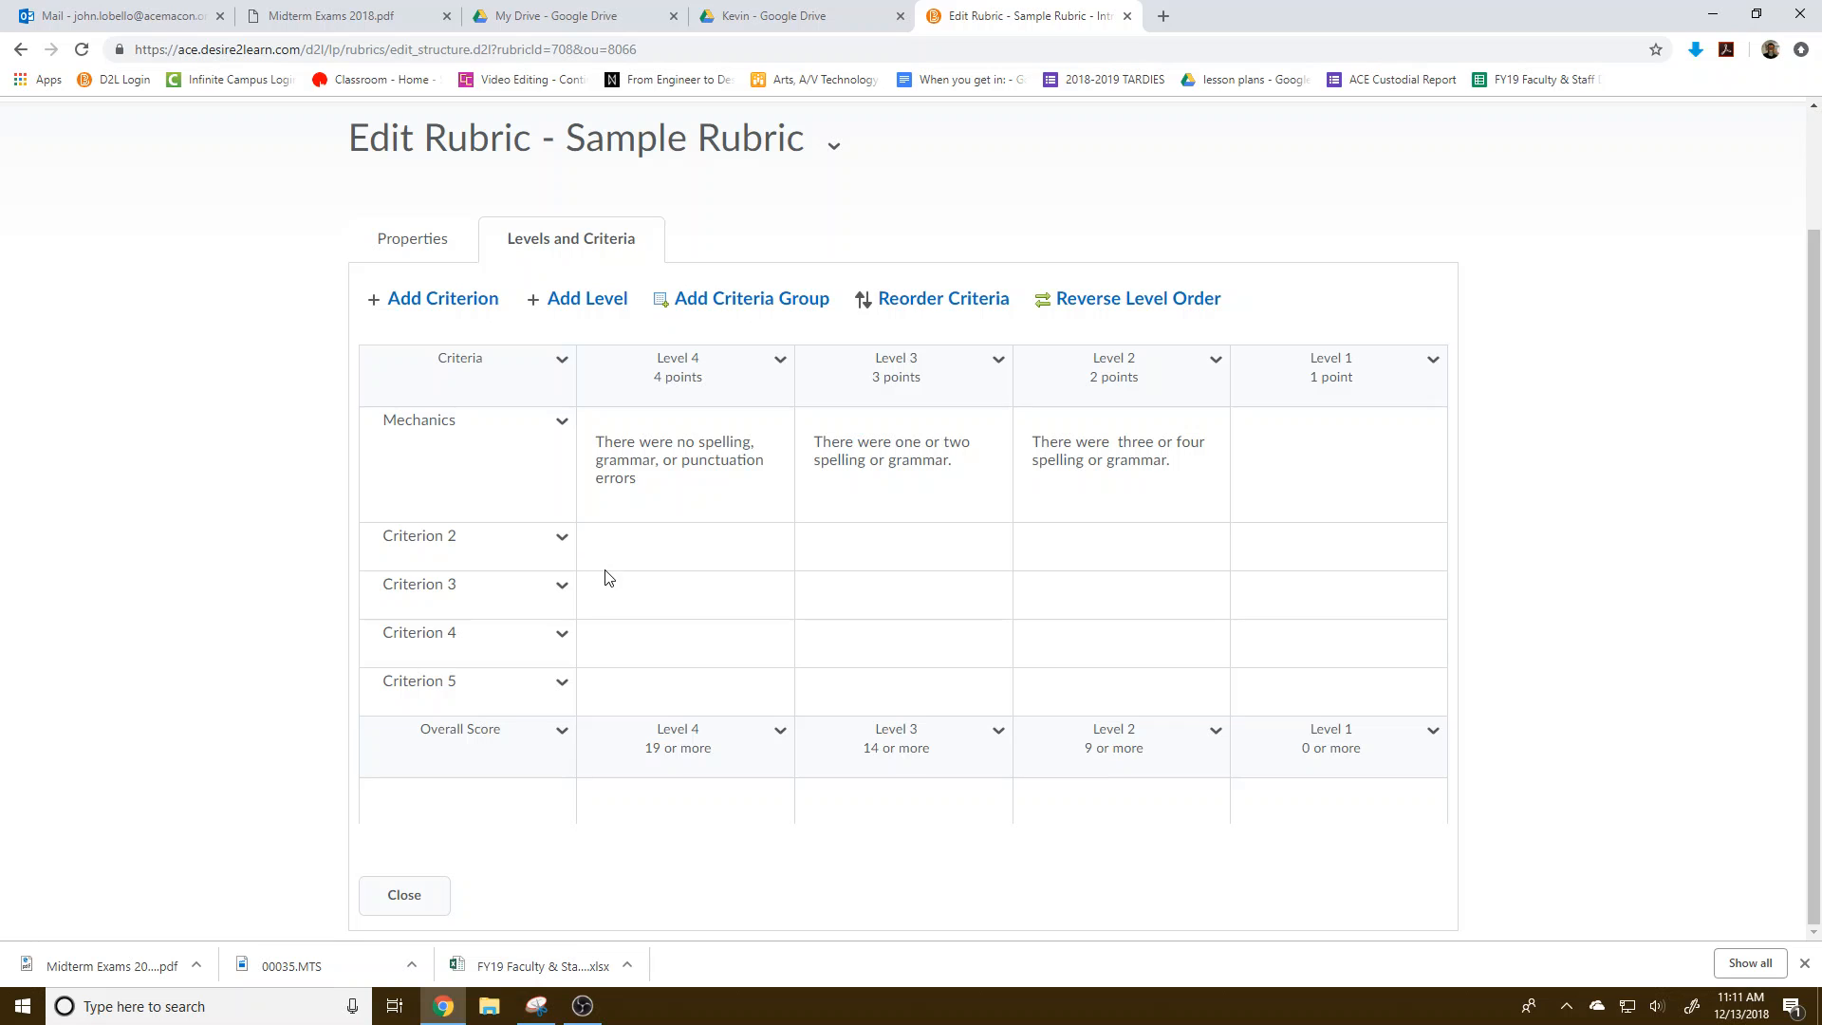
click(561, 538)
click(590, 607)
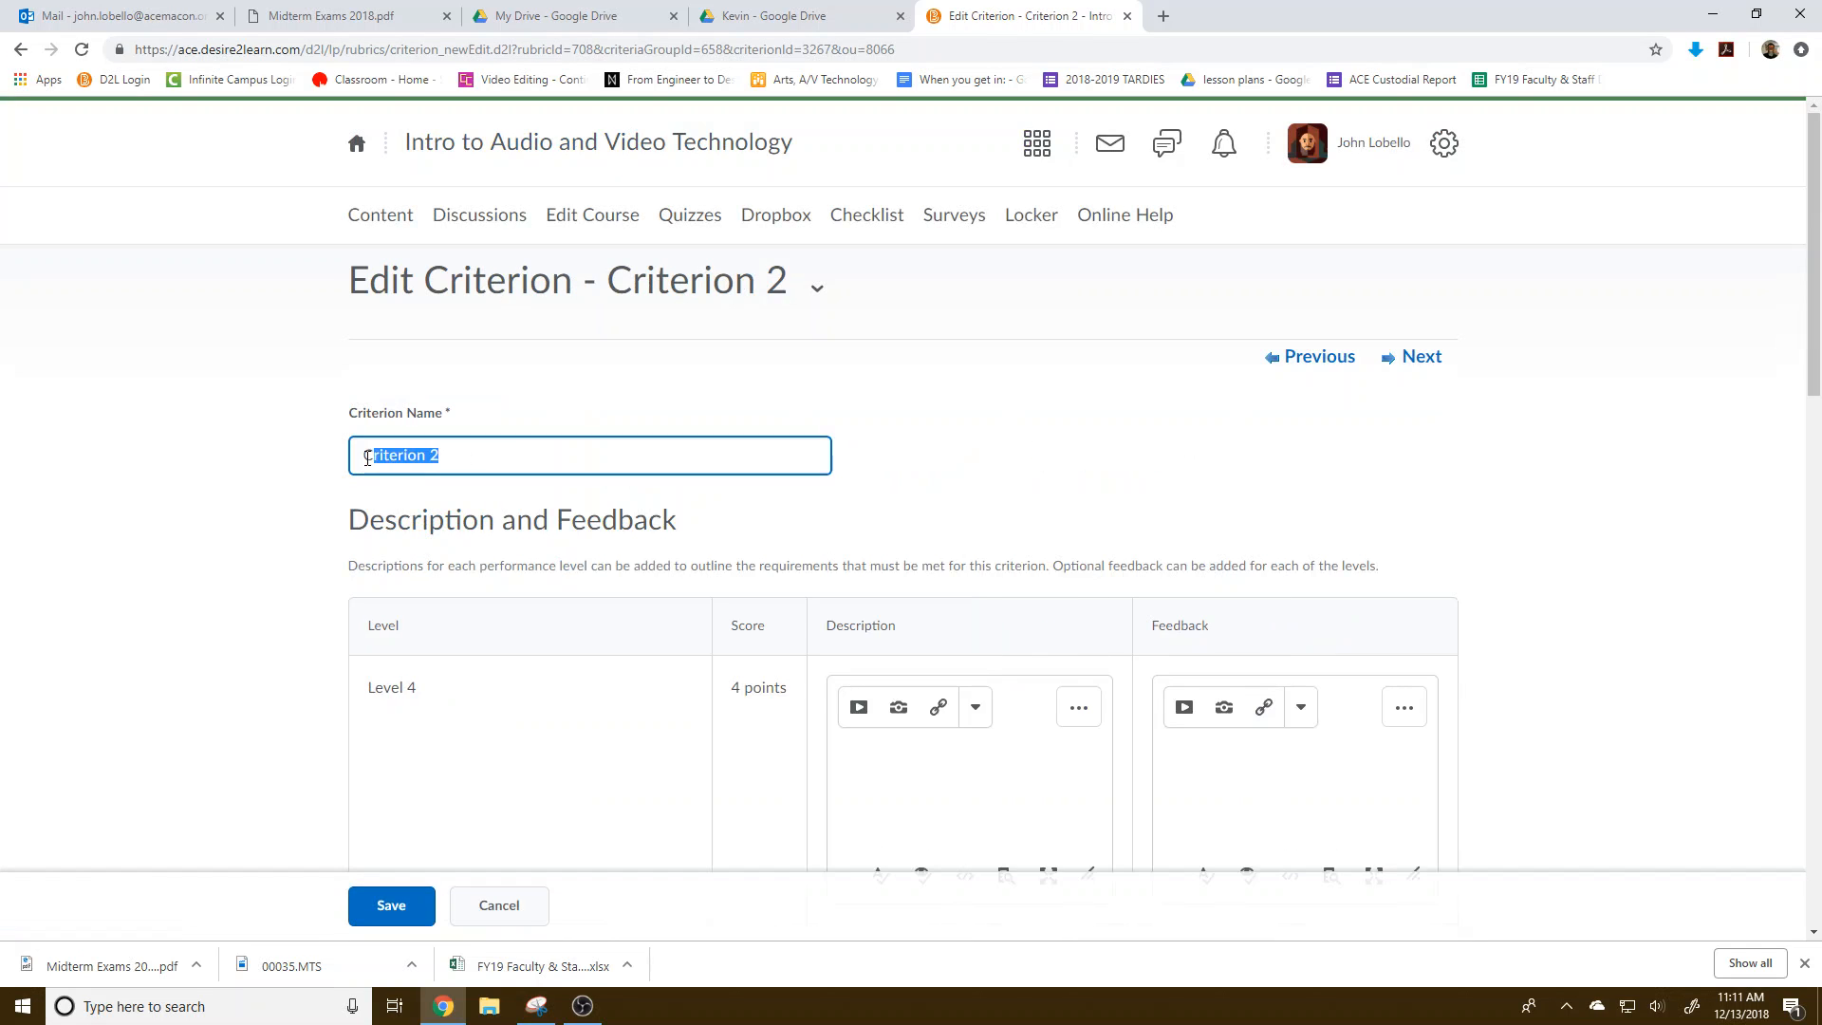
click(442, 459)
key(ctrl+a)
text(An)
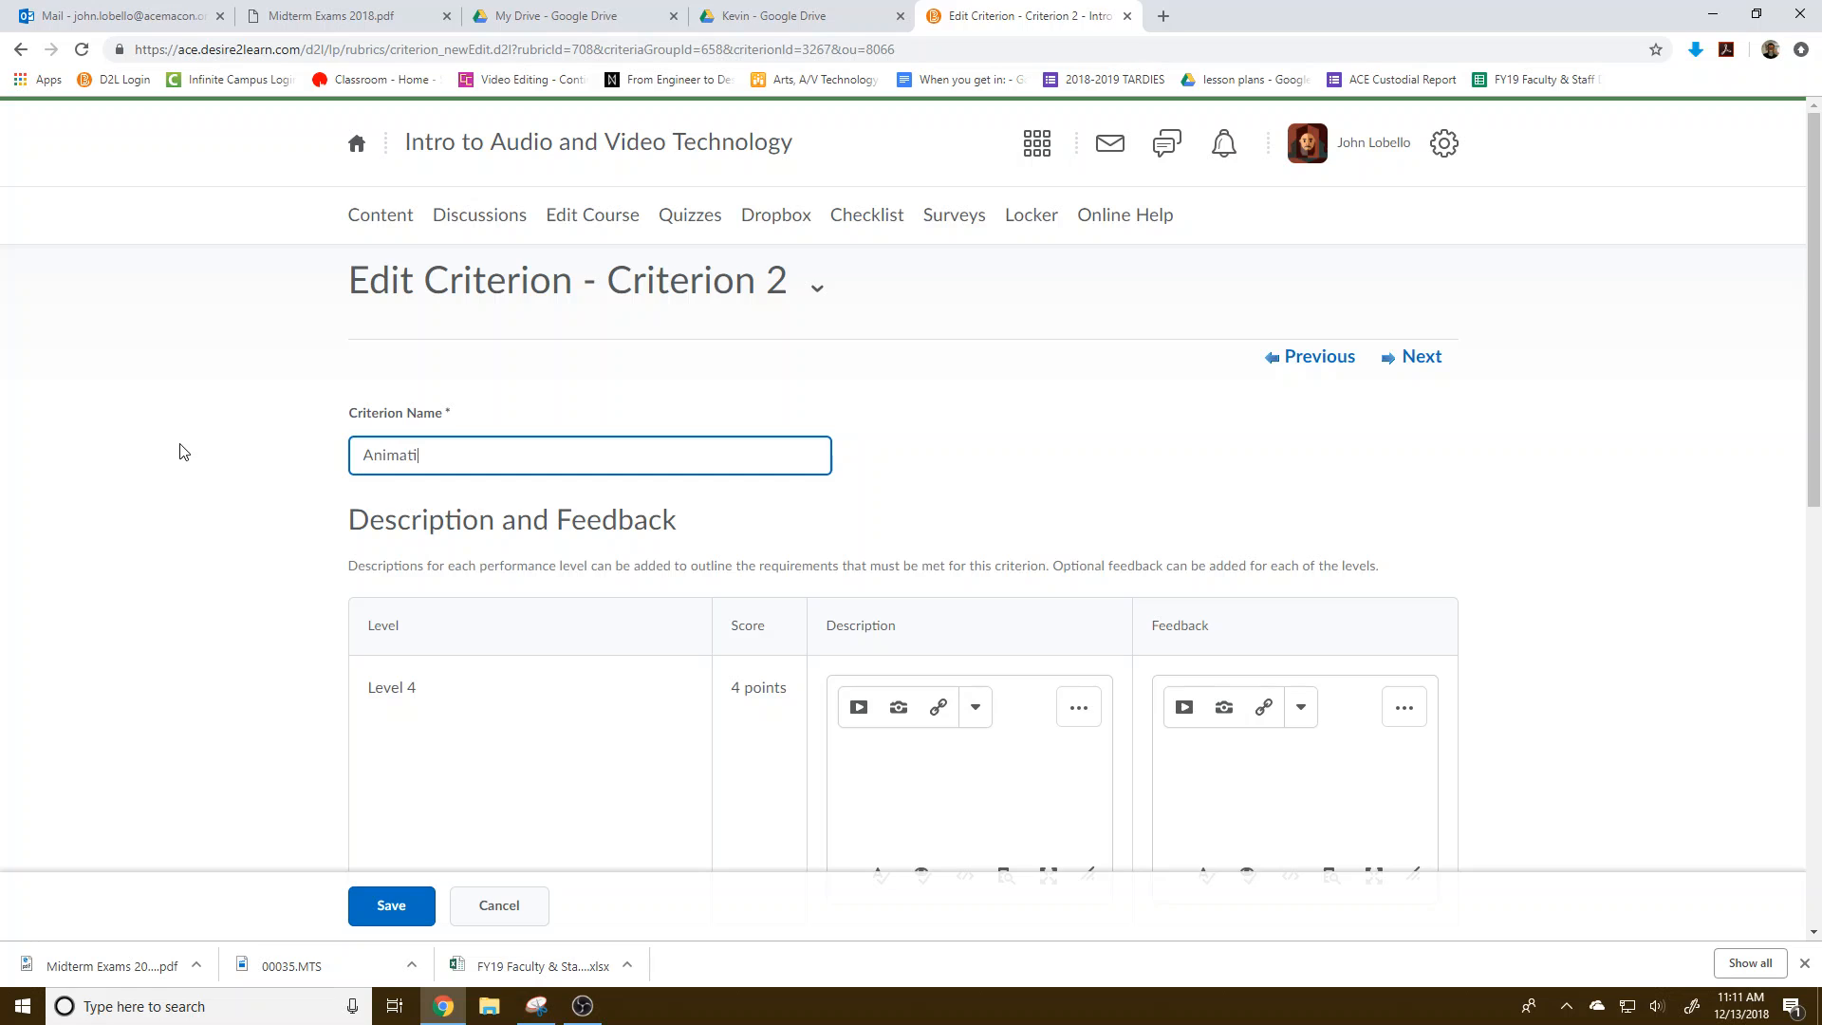
Enter the Level 4 description "Every slide has at least three animated elements." for the Animations criterion
click(849, 765)
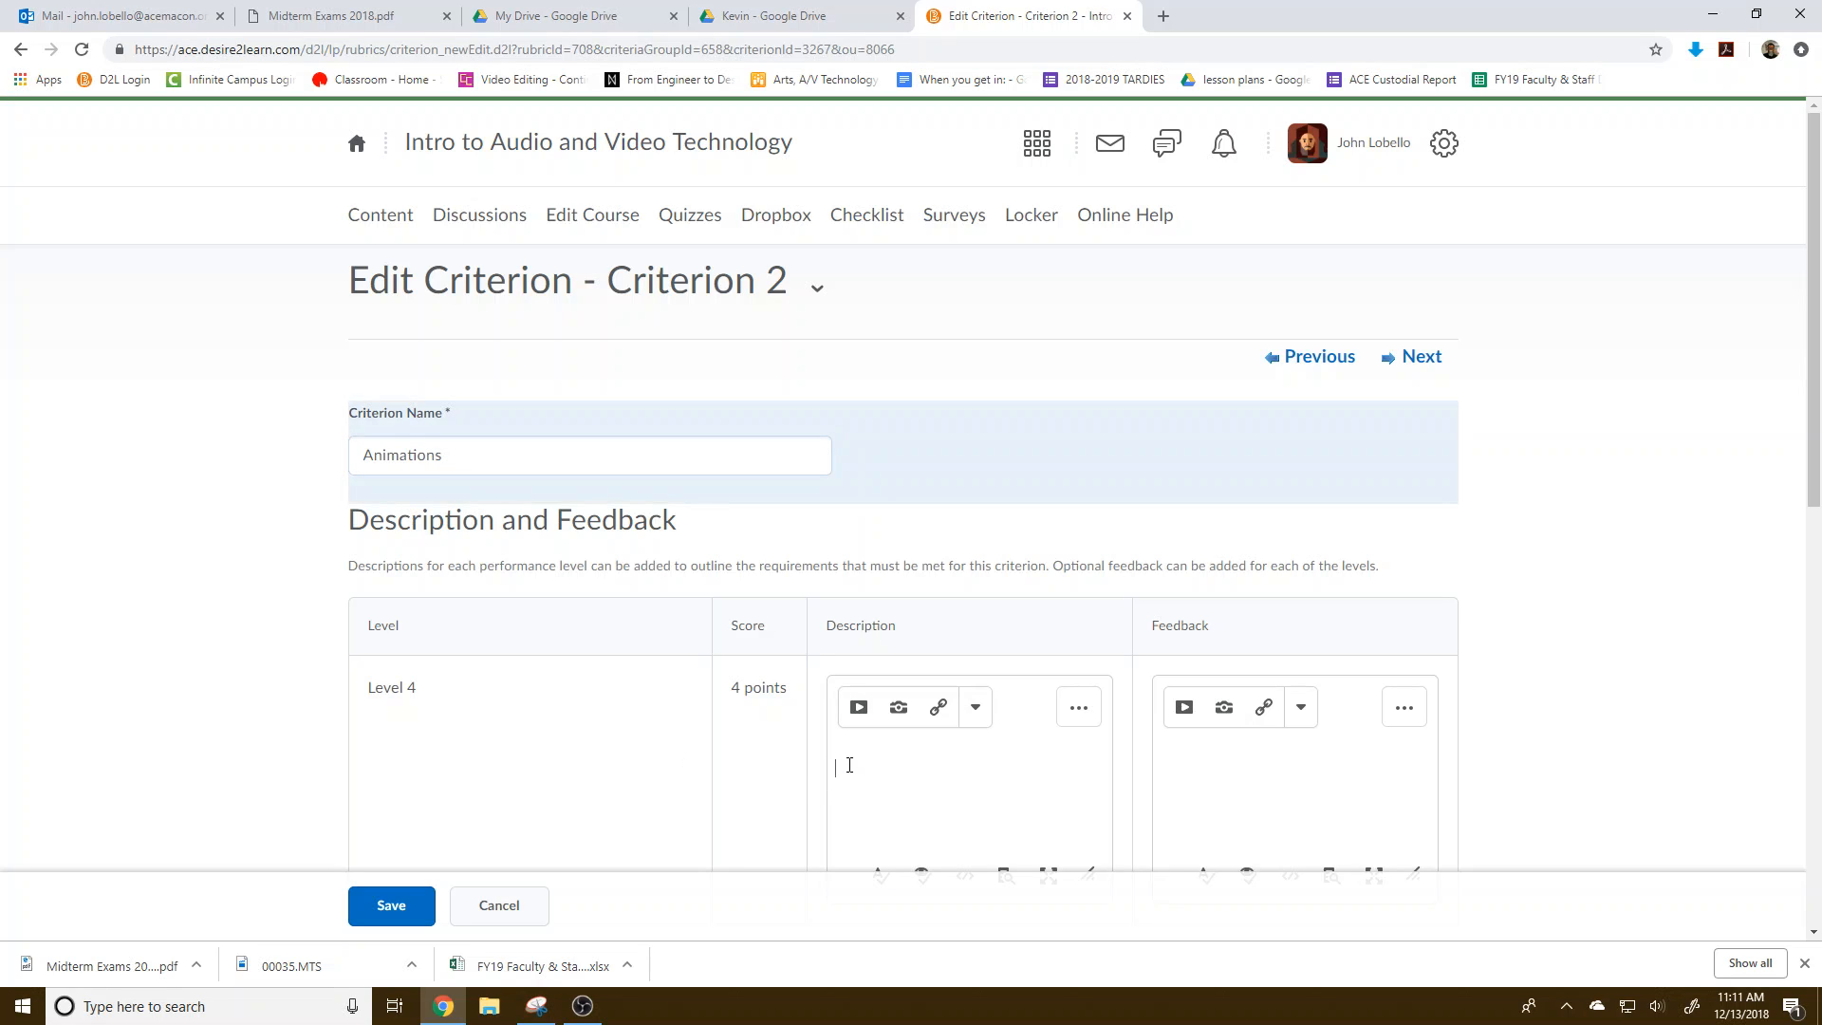
text(Every slide has at least three animated elements.)
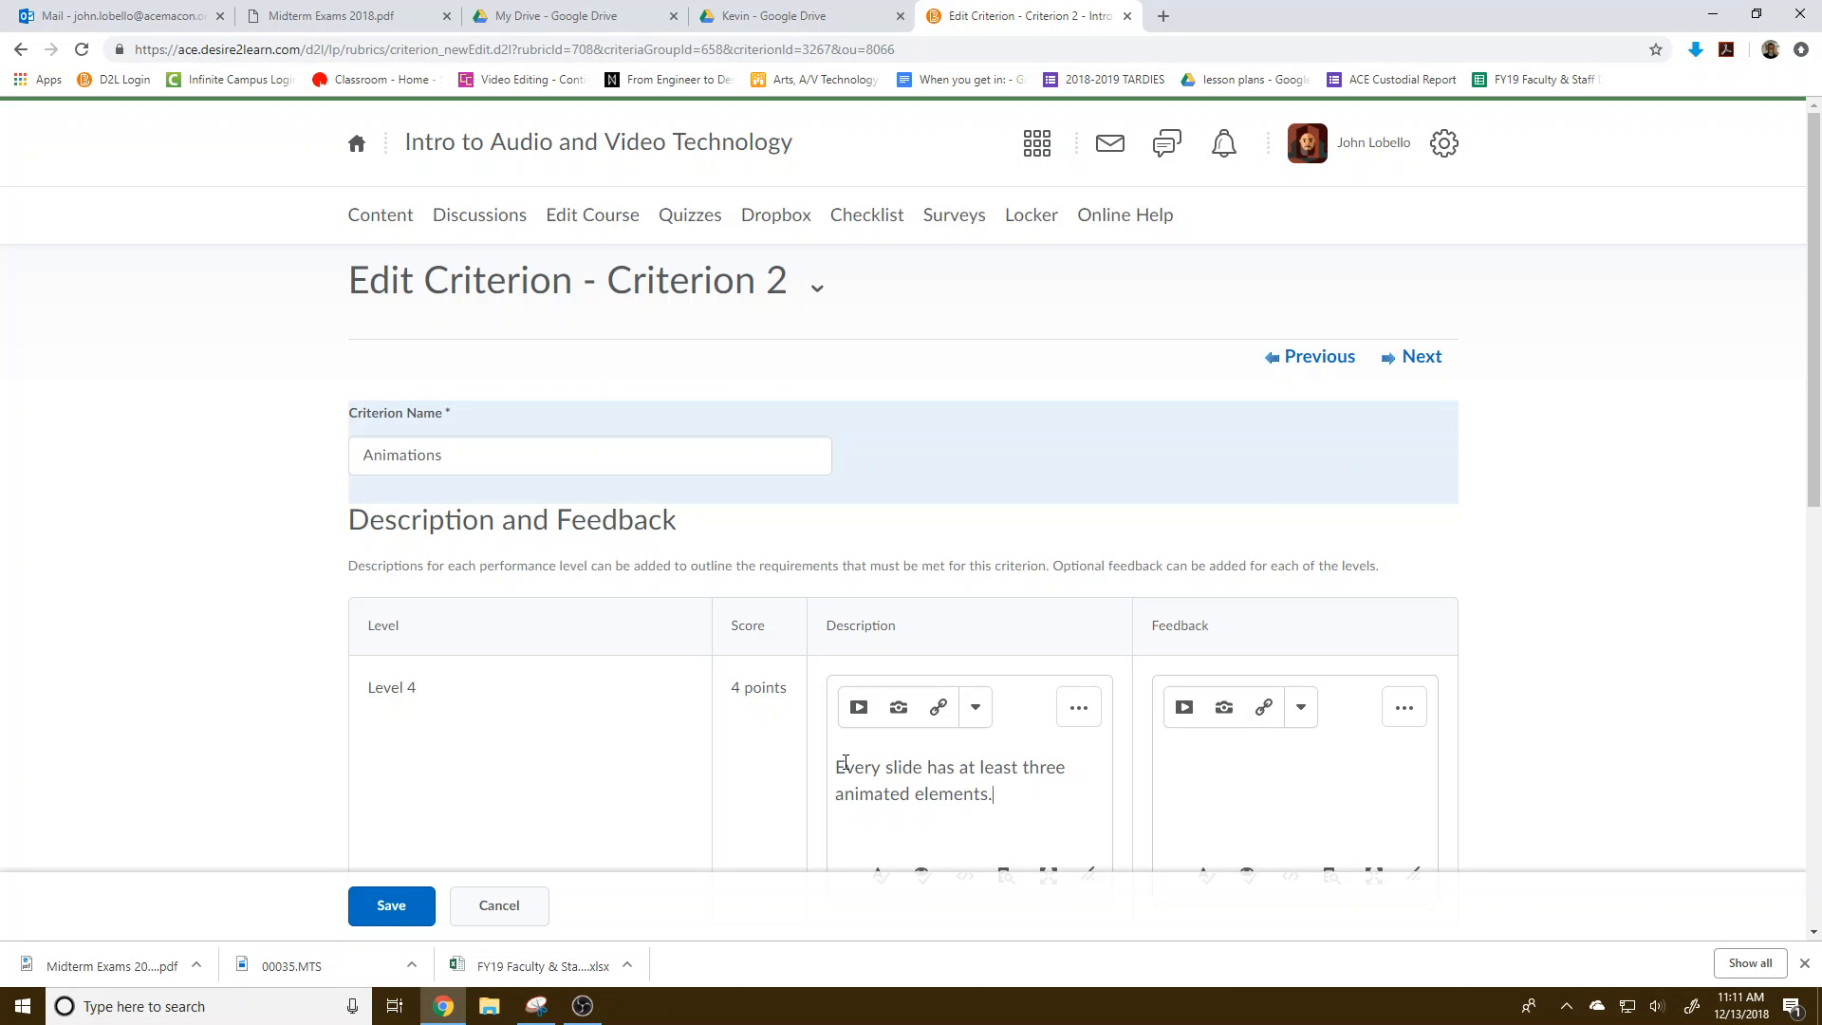
Enter the Level 3 description "One slide has fewer than three animated elements" for the Animations criterion
scroll(845, 762, down, 4)
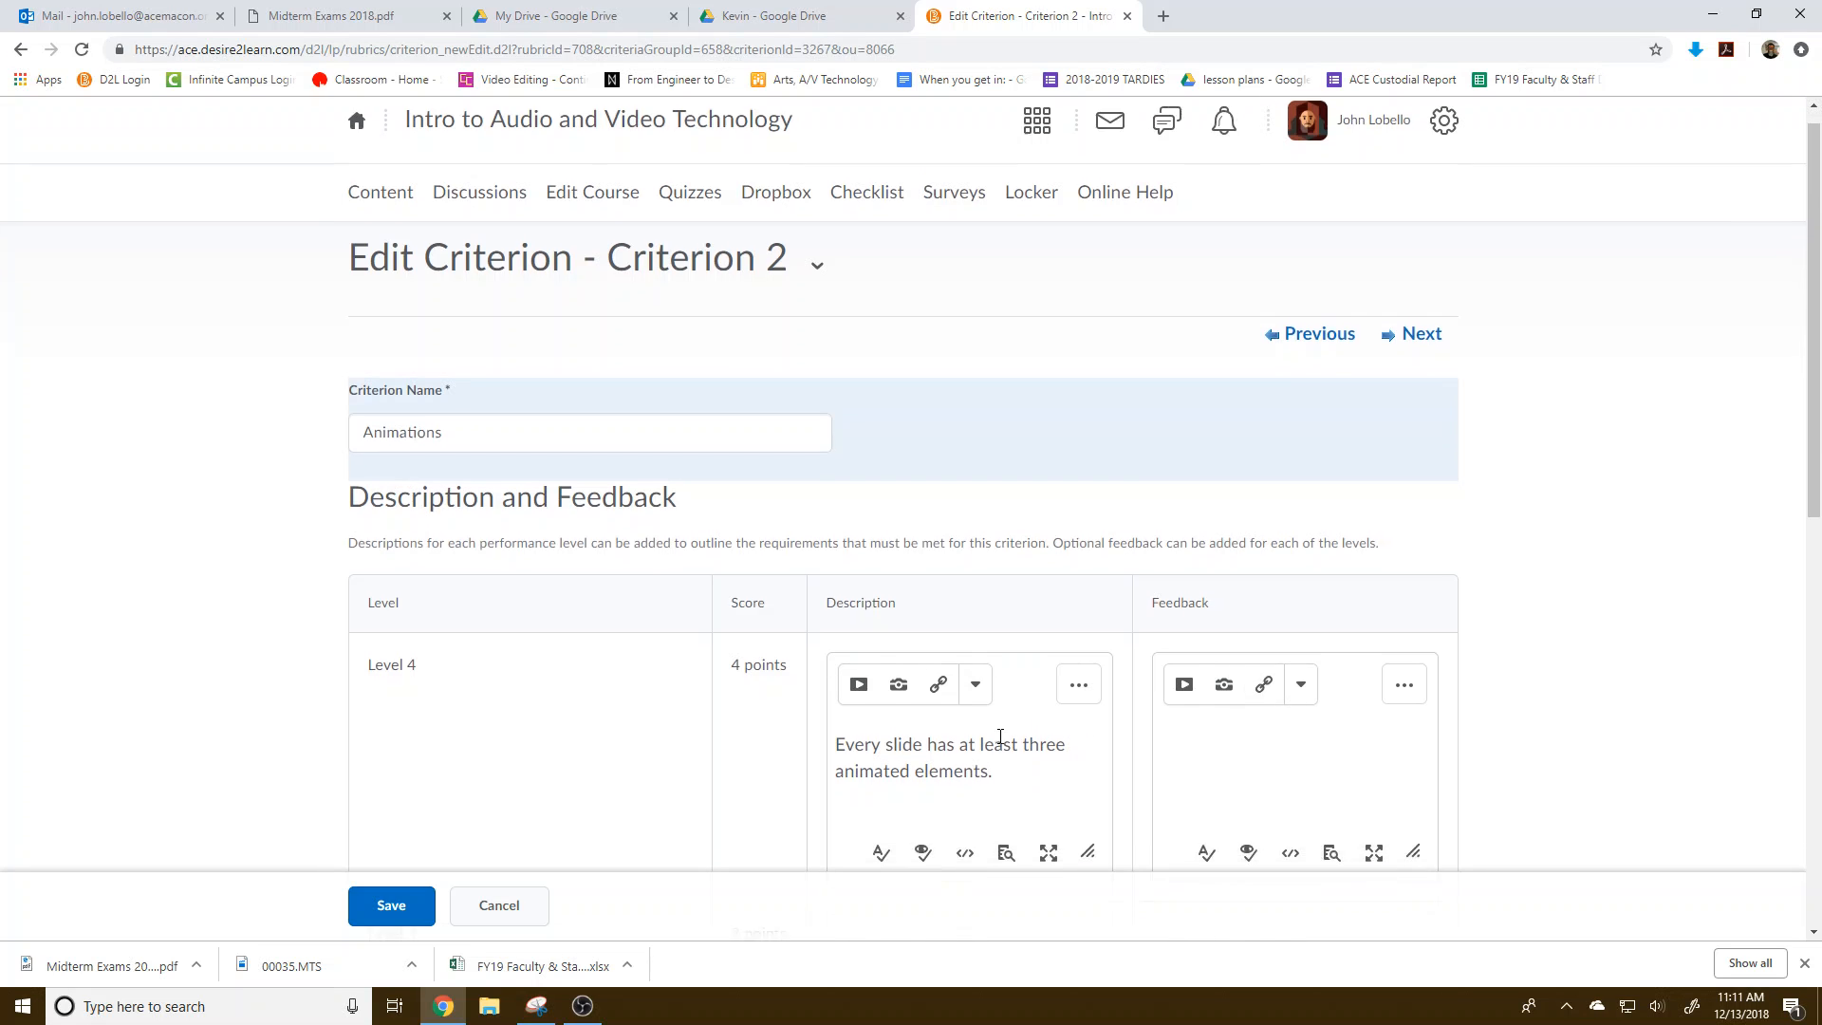
drag(1023, 423, 833, 389)
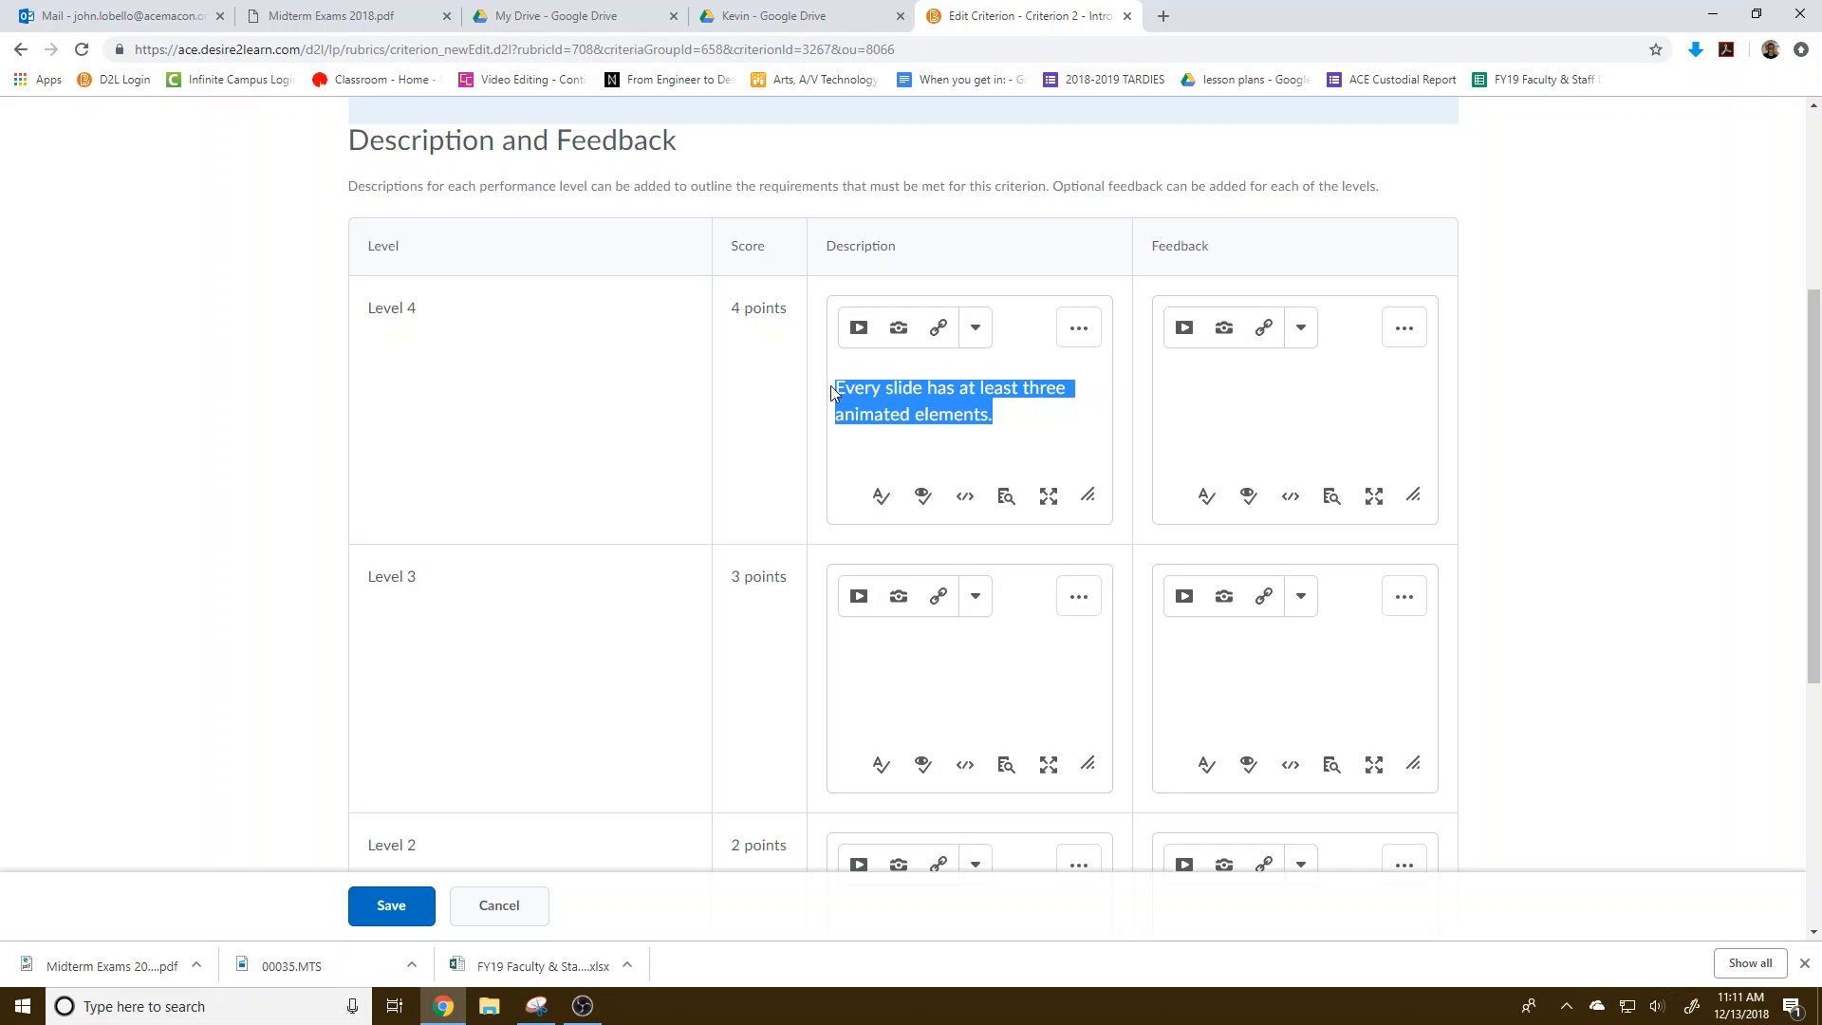
click(848, 387)
key(ctrl+a)
click(951, 707)
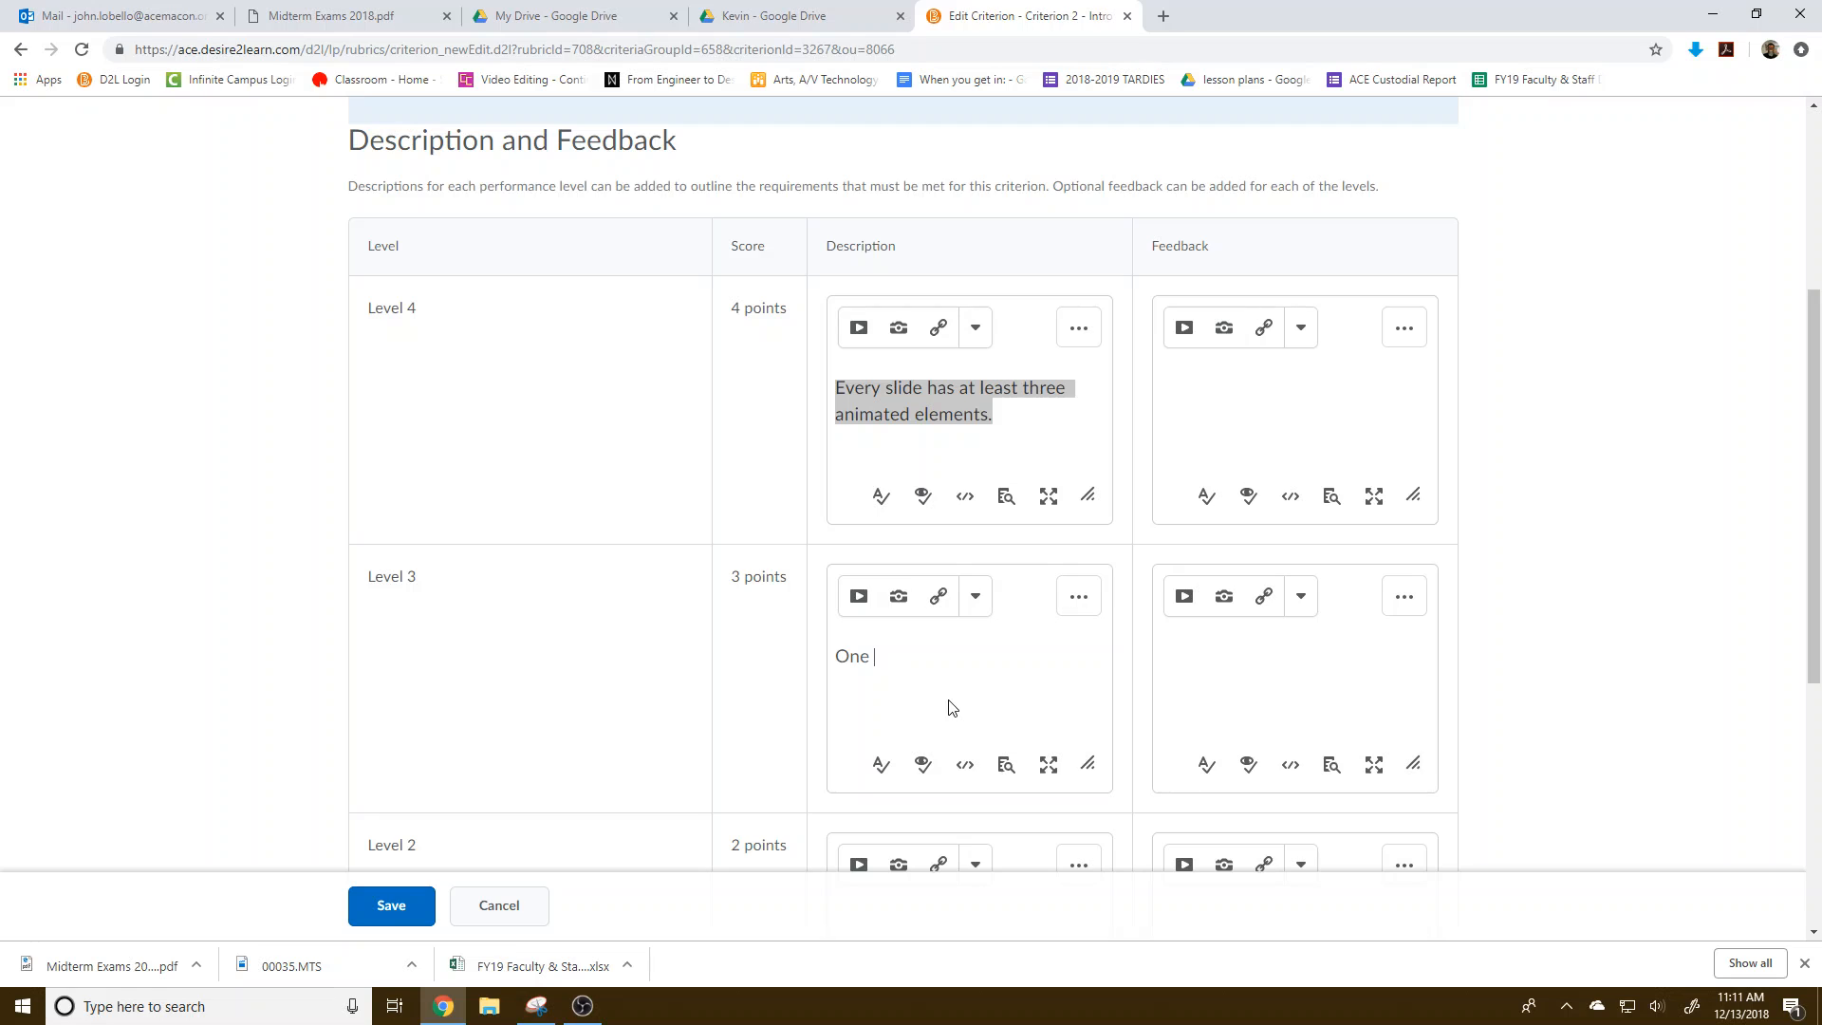
text(One slide doens't a)
key(BackSpace)
key(BackSpace)
key(BackSpace)
key(BackSpace)
key(BackSpace)
key(BackSpace)
key(BackSpace)
key(BackSpace)
key(BackSpace)
text(has fewwr than three animated elements)
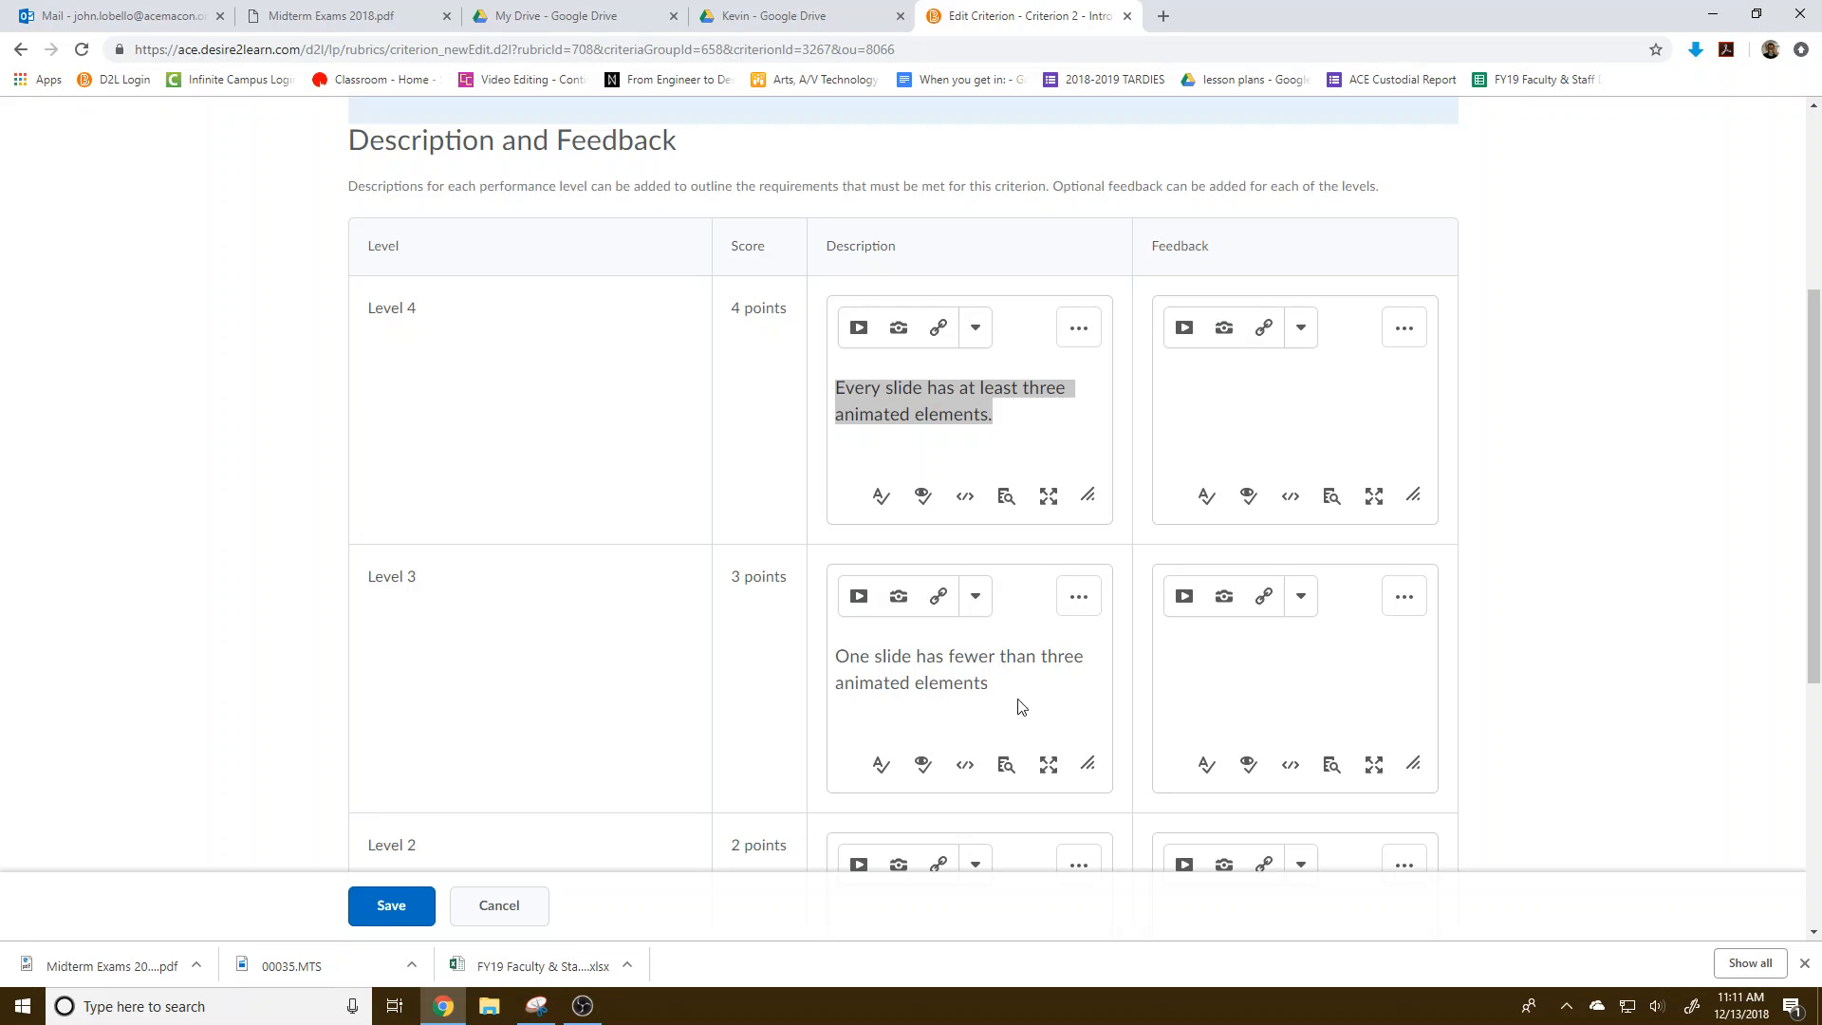
Copy the Level 3 description of the Animations criterion into its Level 2 and Level 1 descriptions
drag(1020, 707, 808, 635)
key(ctrl+c)
scroll(854, 665, down, 4)
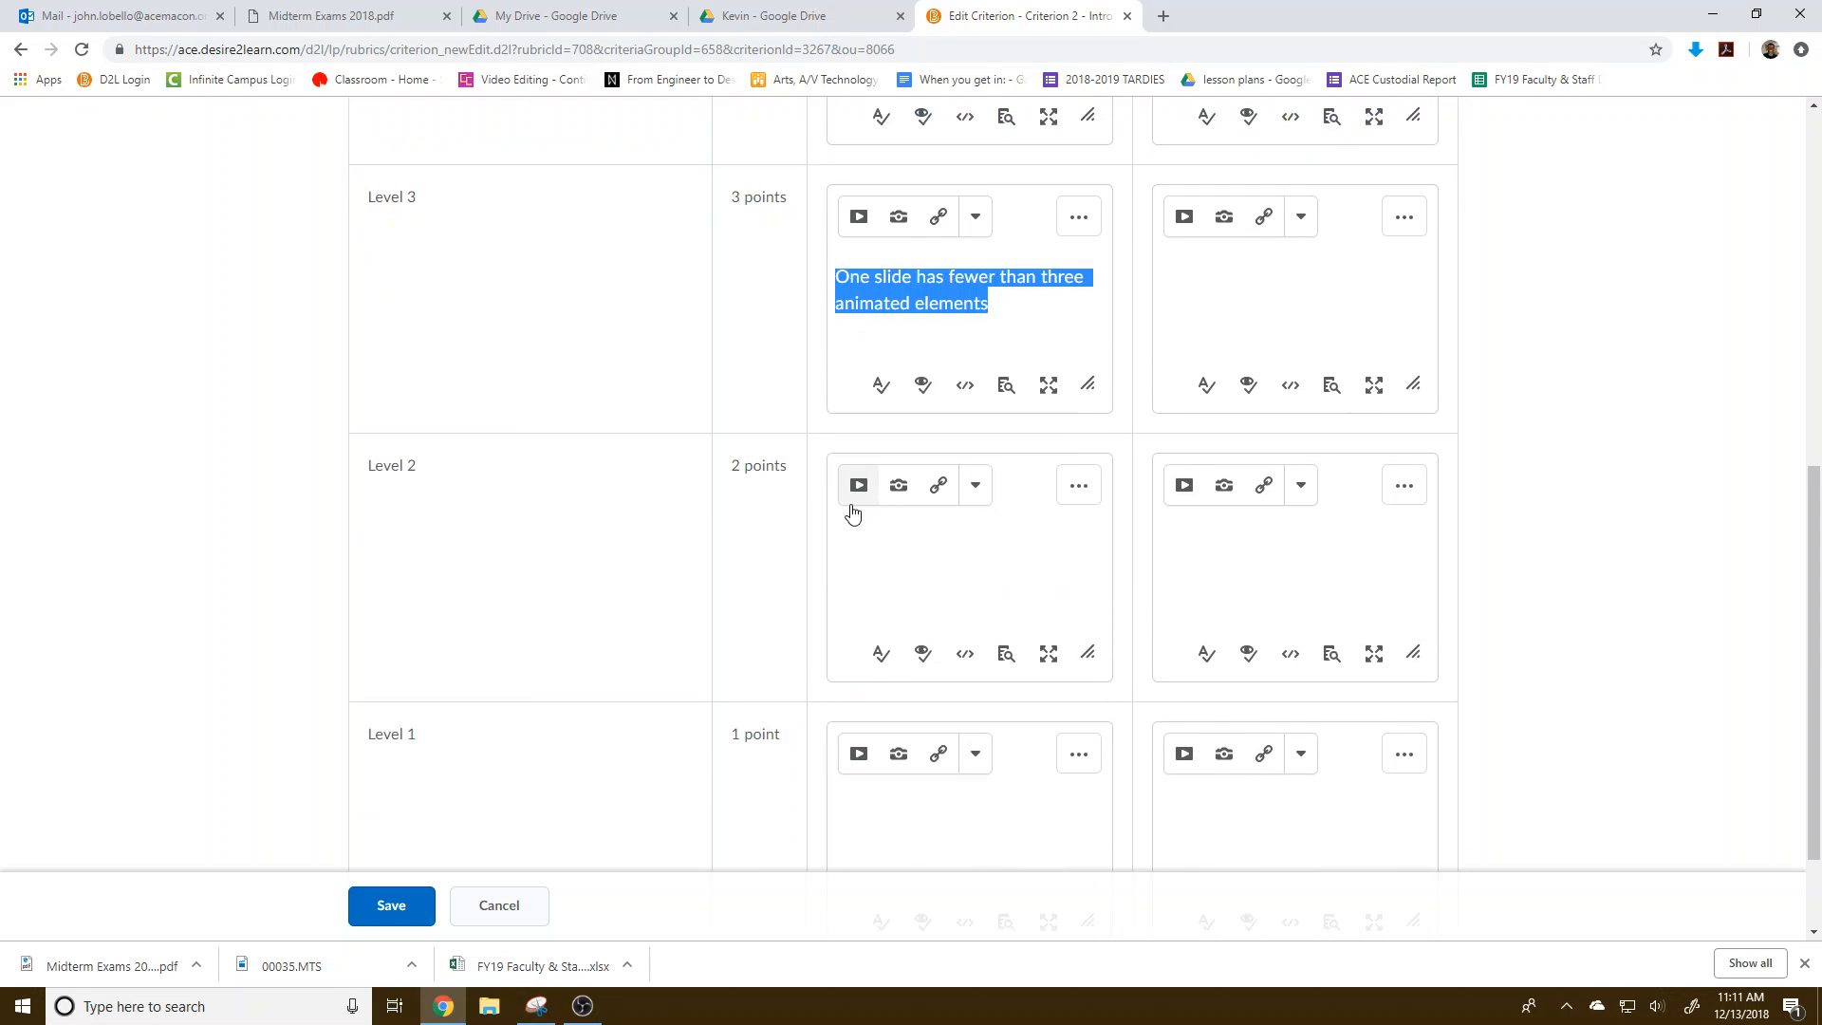
click(913, 569)
key(ctrl+v)
key(ctrl+v)
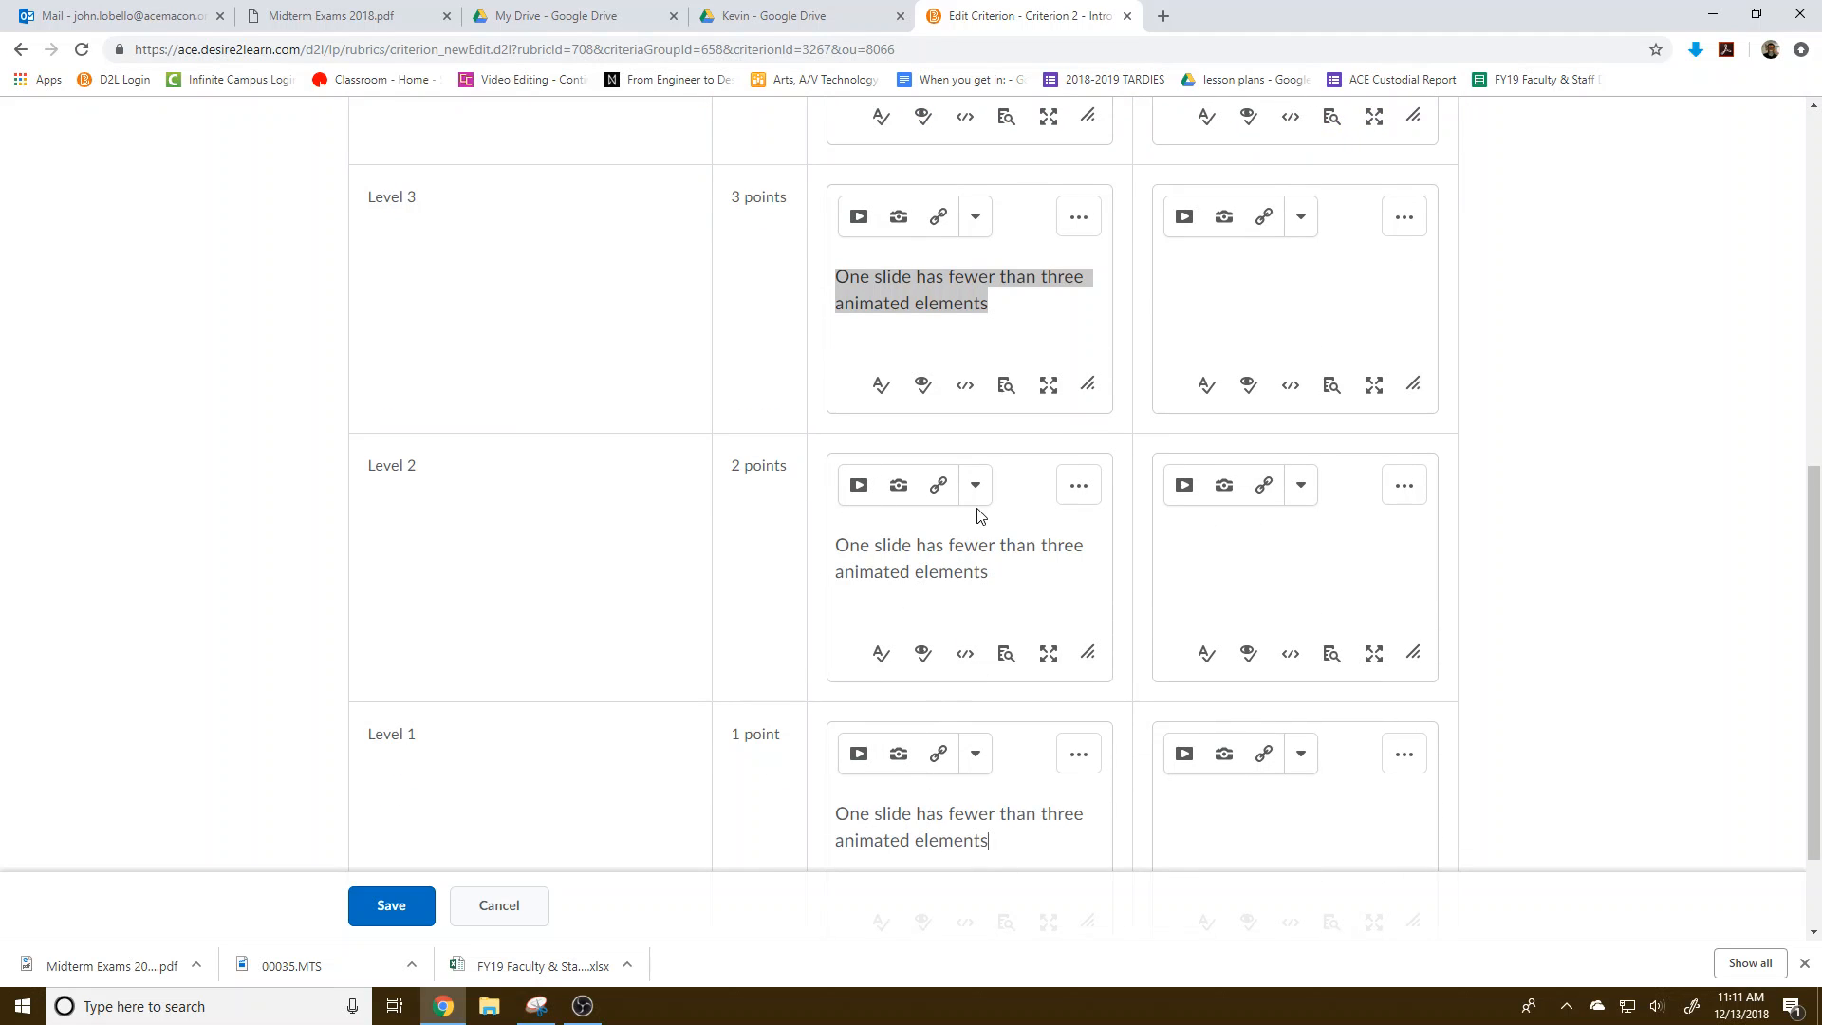
Change the opening of the Animations criterion's Level 2 description to "Two slides"
double_click(853, 545)
key(BackSpace)
key(Delete)
text(Two)
click(909, 546)
text(s)
Cancel editing Criterion 2 and return to the rubric's levels and criteria
scroll(925, 621, down, 3)
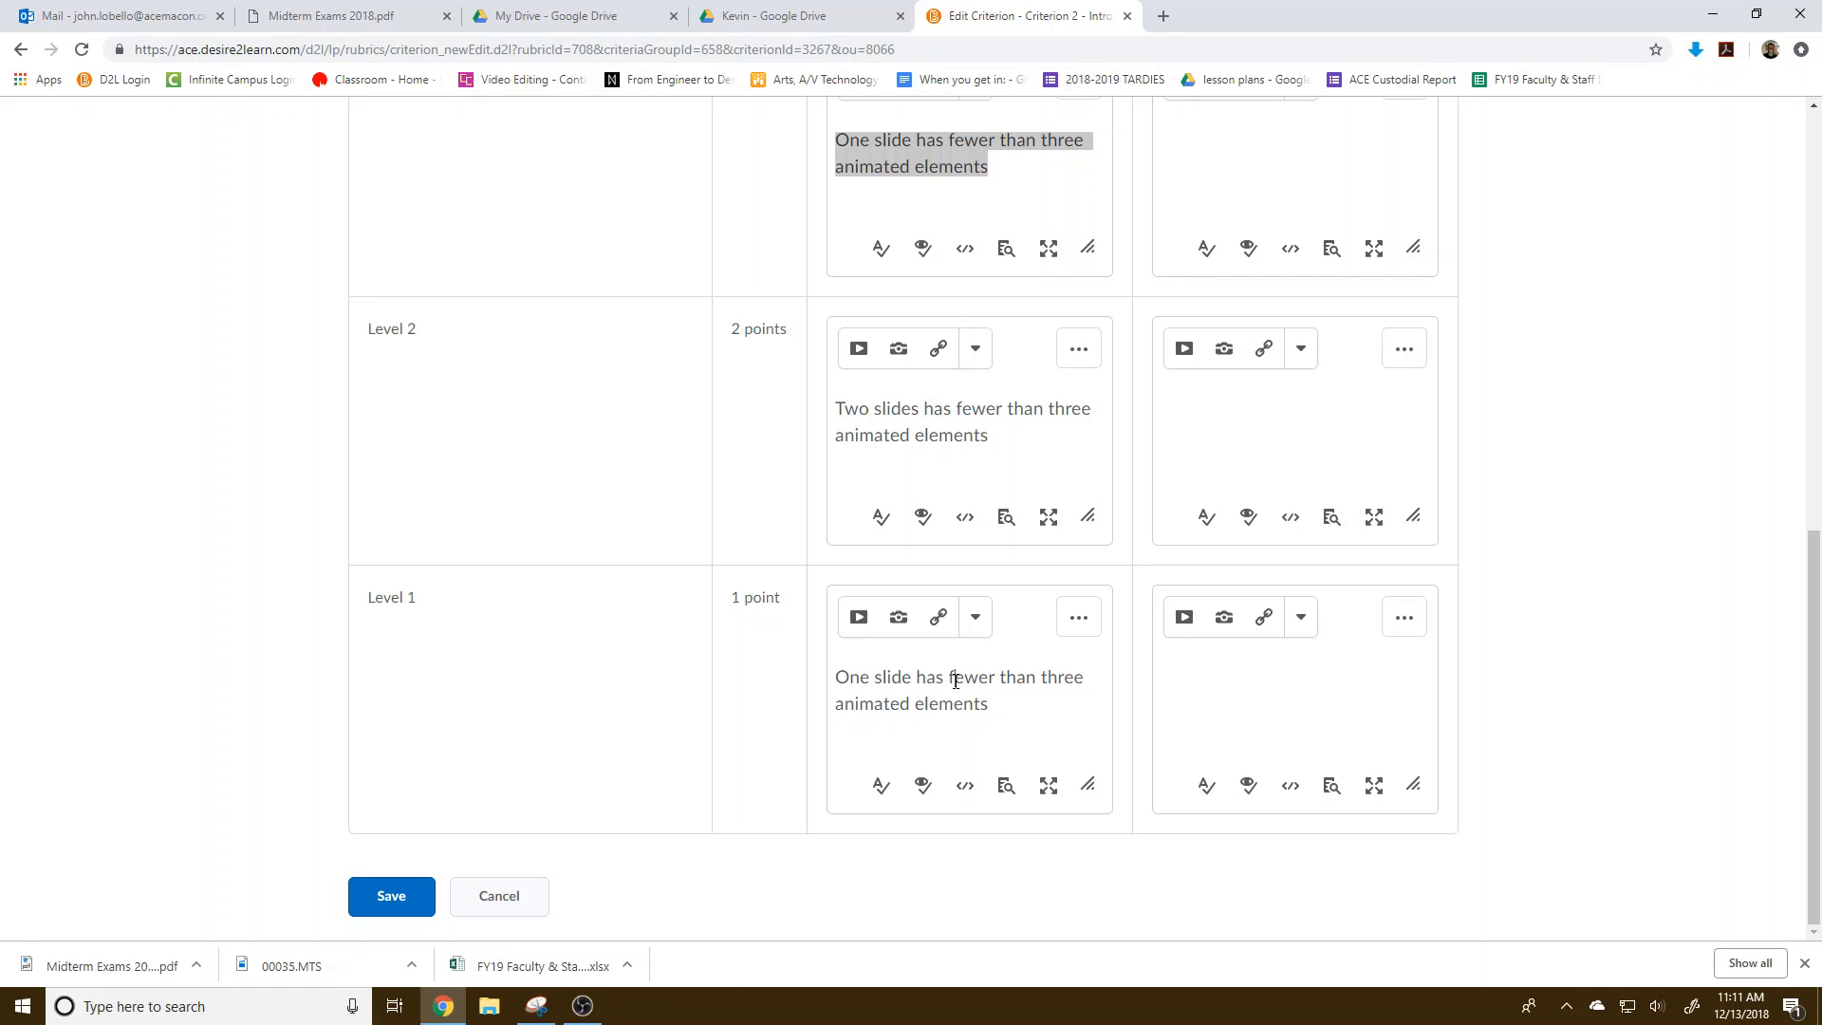
scroll(927, 594, up, 5)
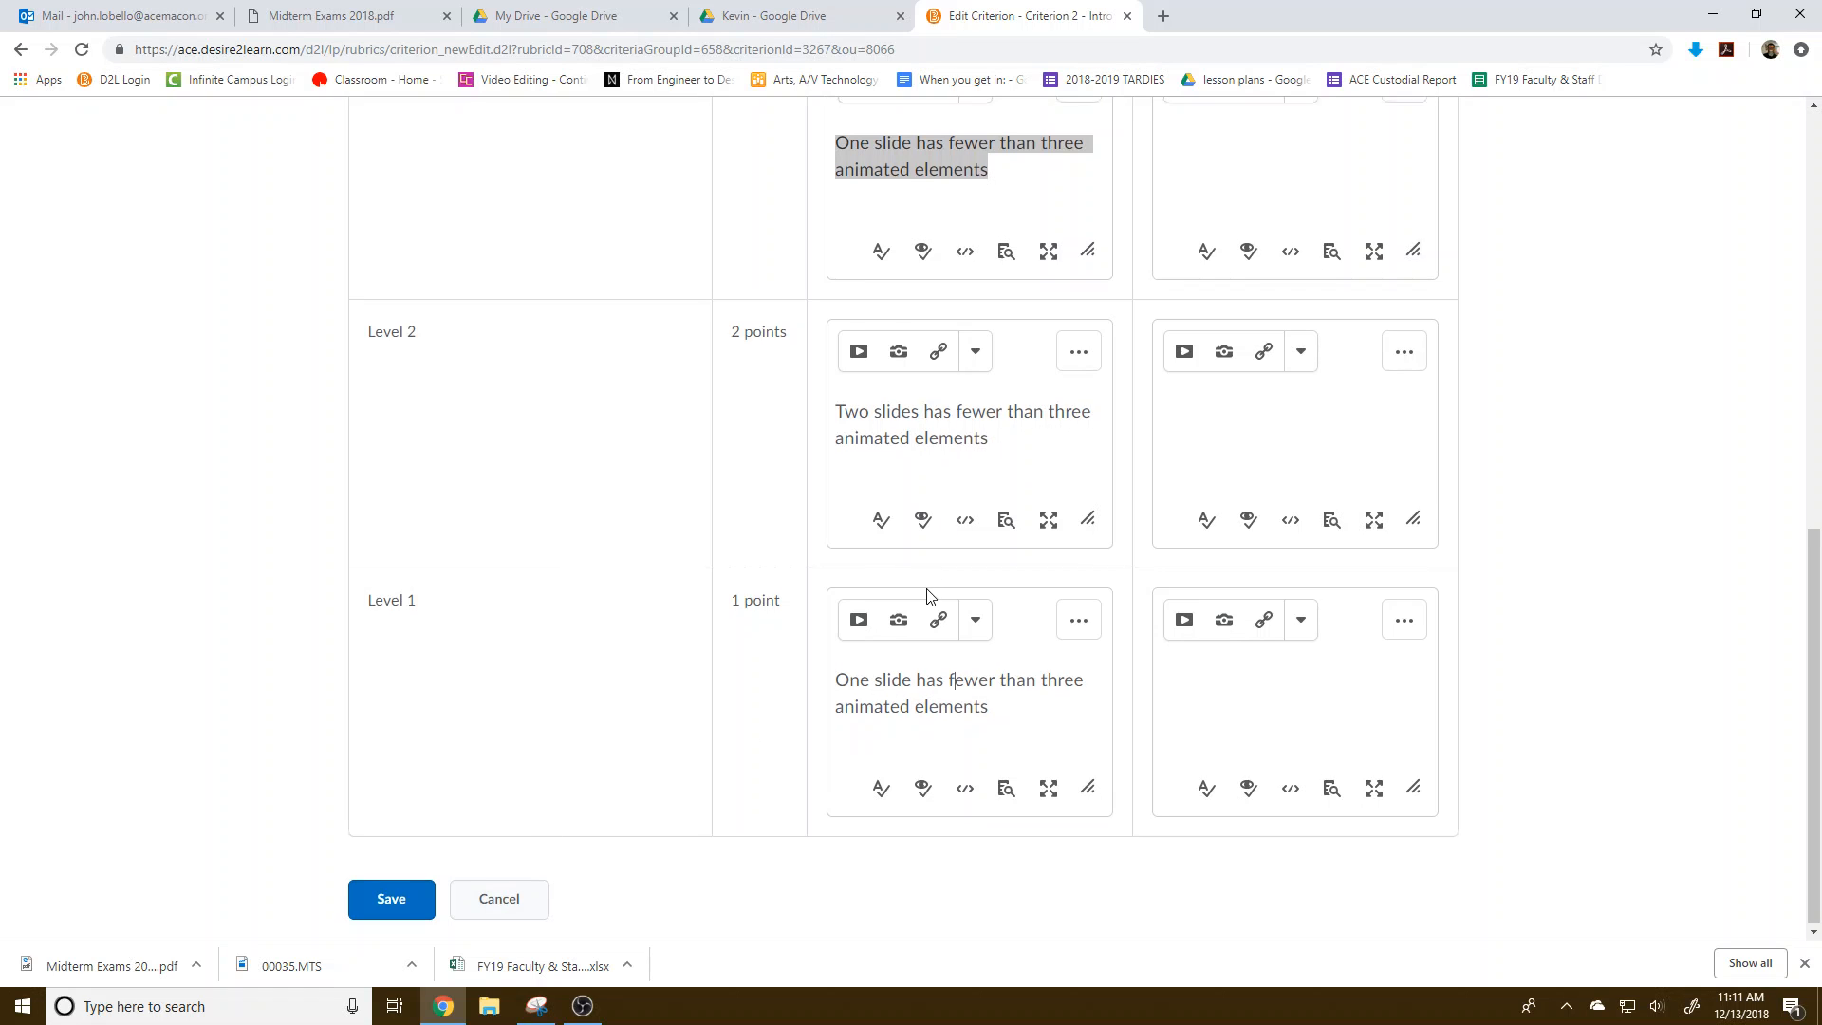
click(473, 905)
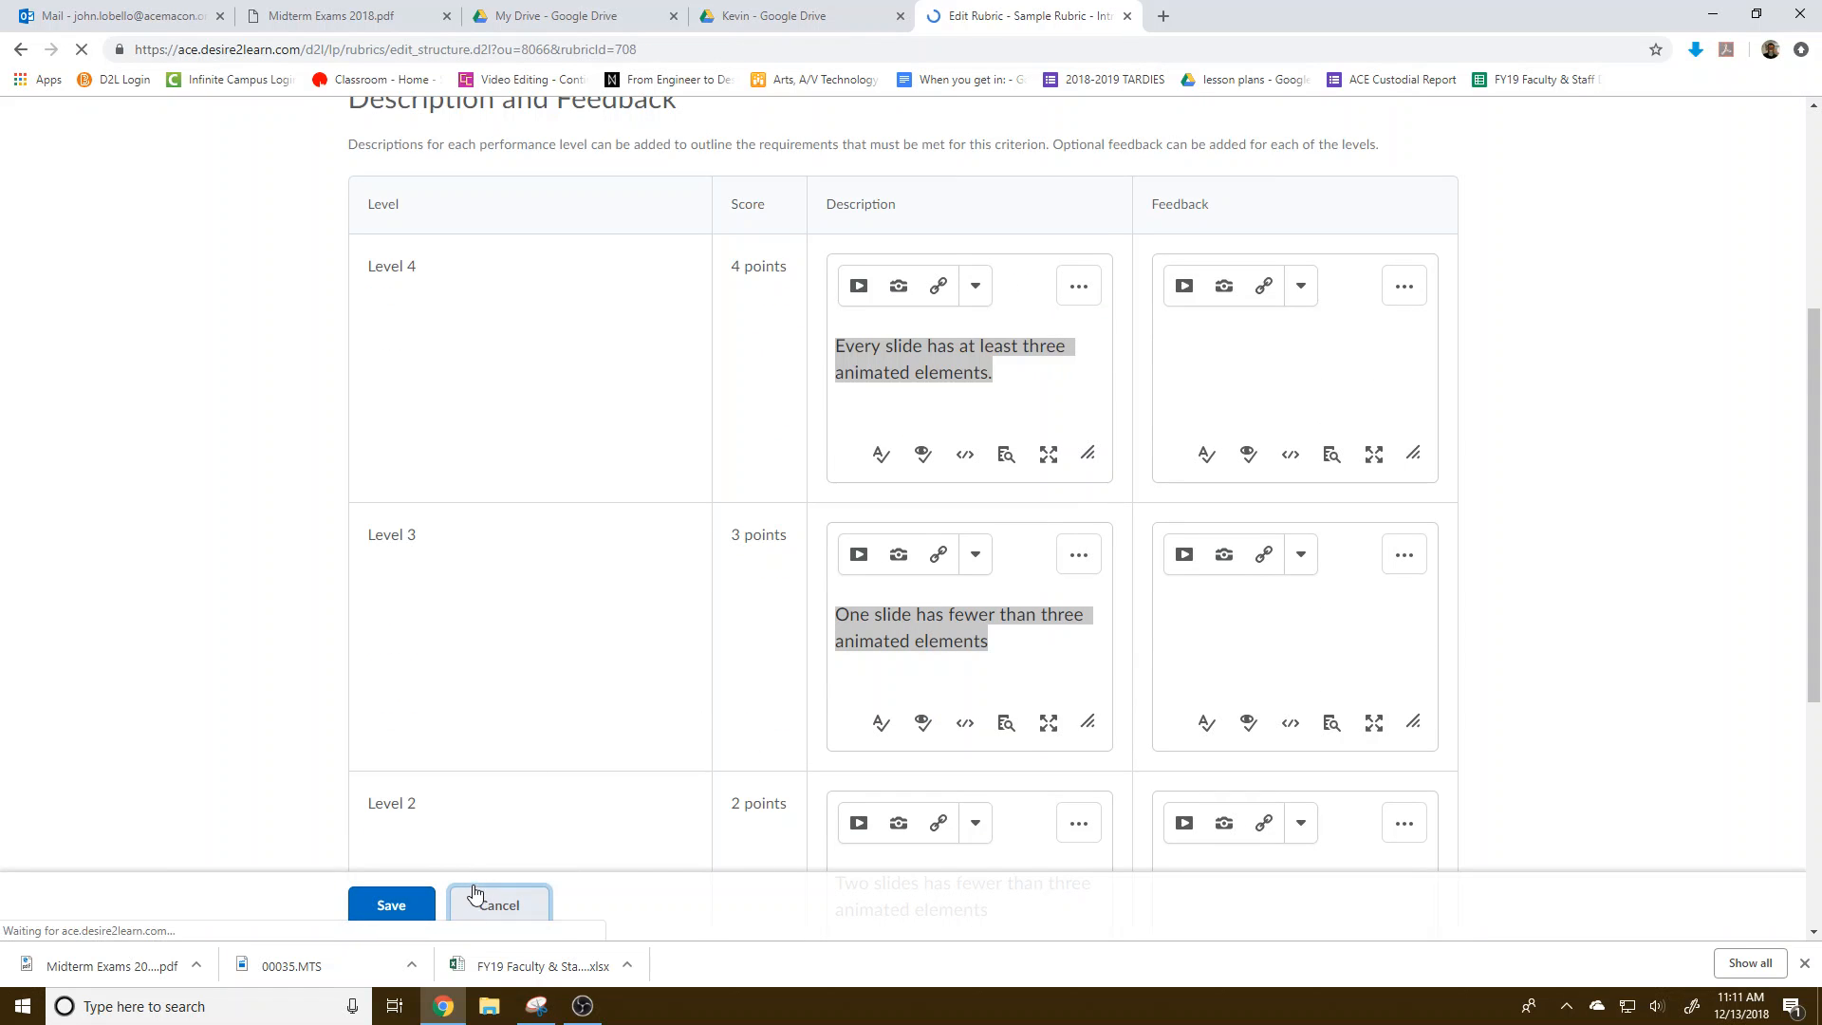
Open Criterion 5 for editing and rename it Automation
scroll(582, 749, down, 2)
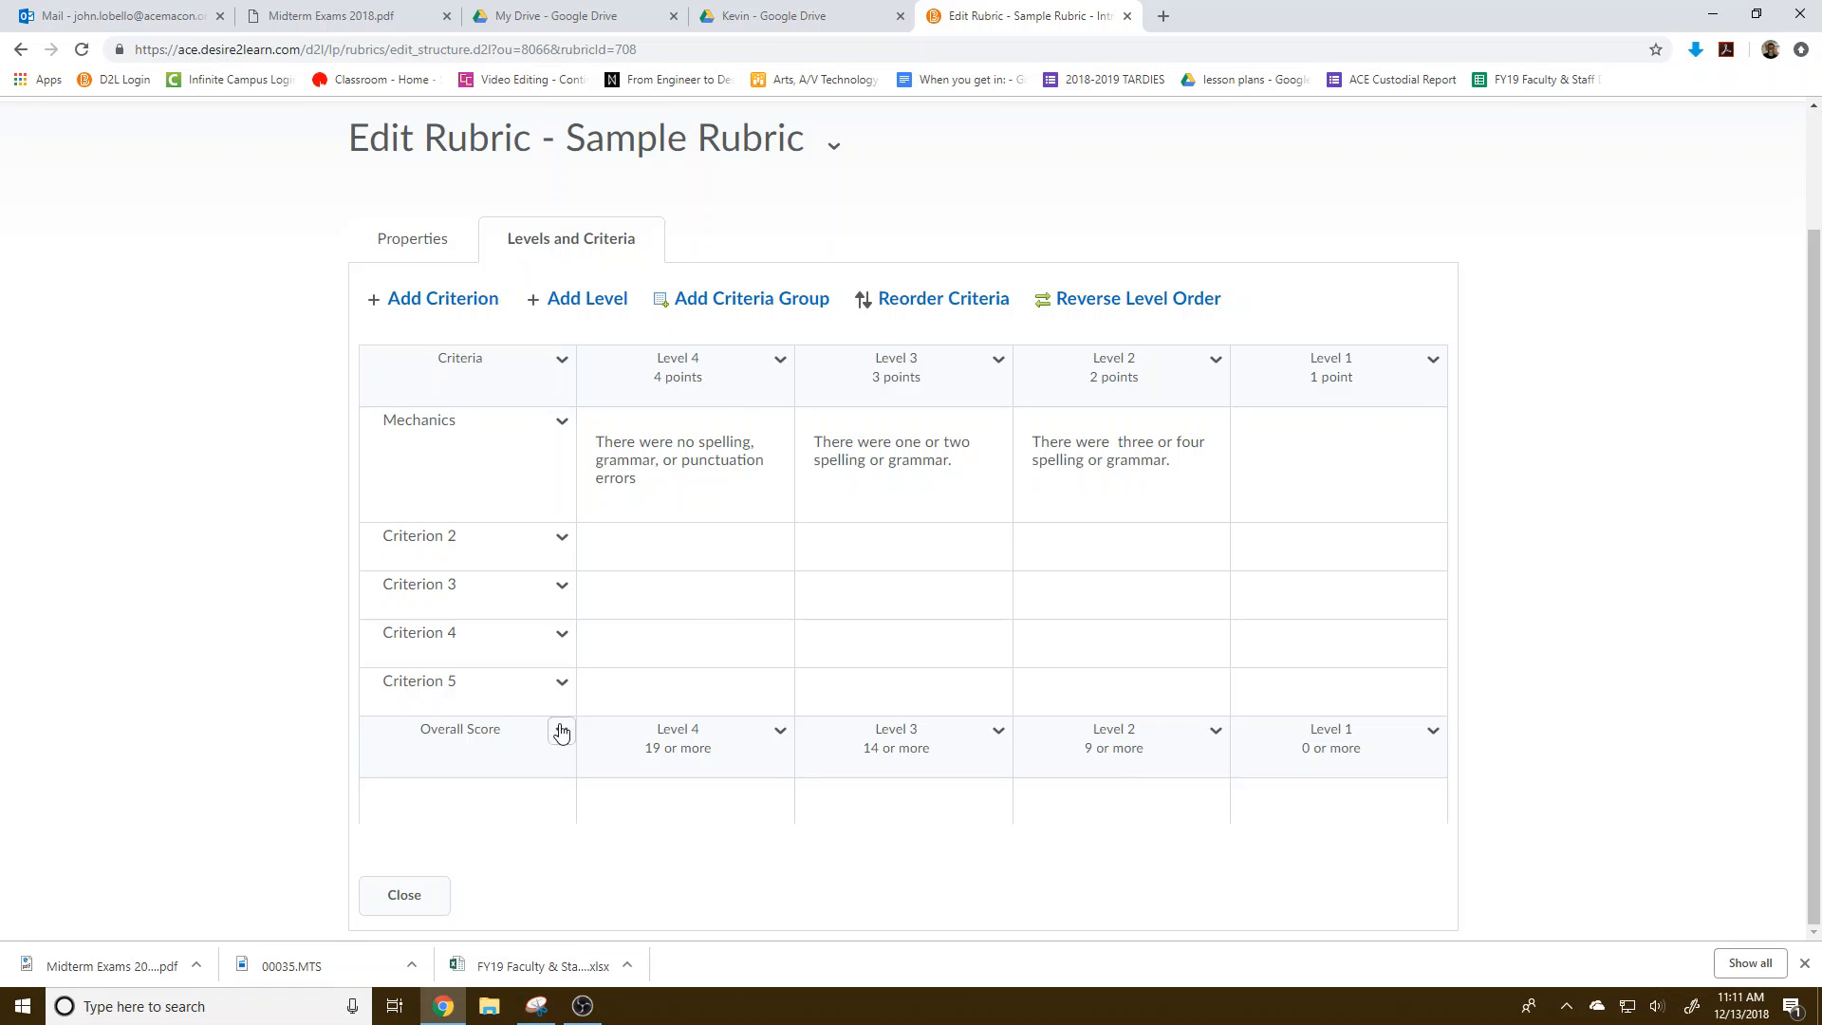
click(559, 683)
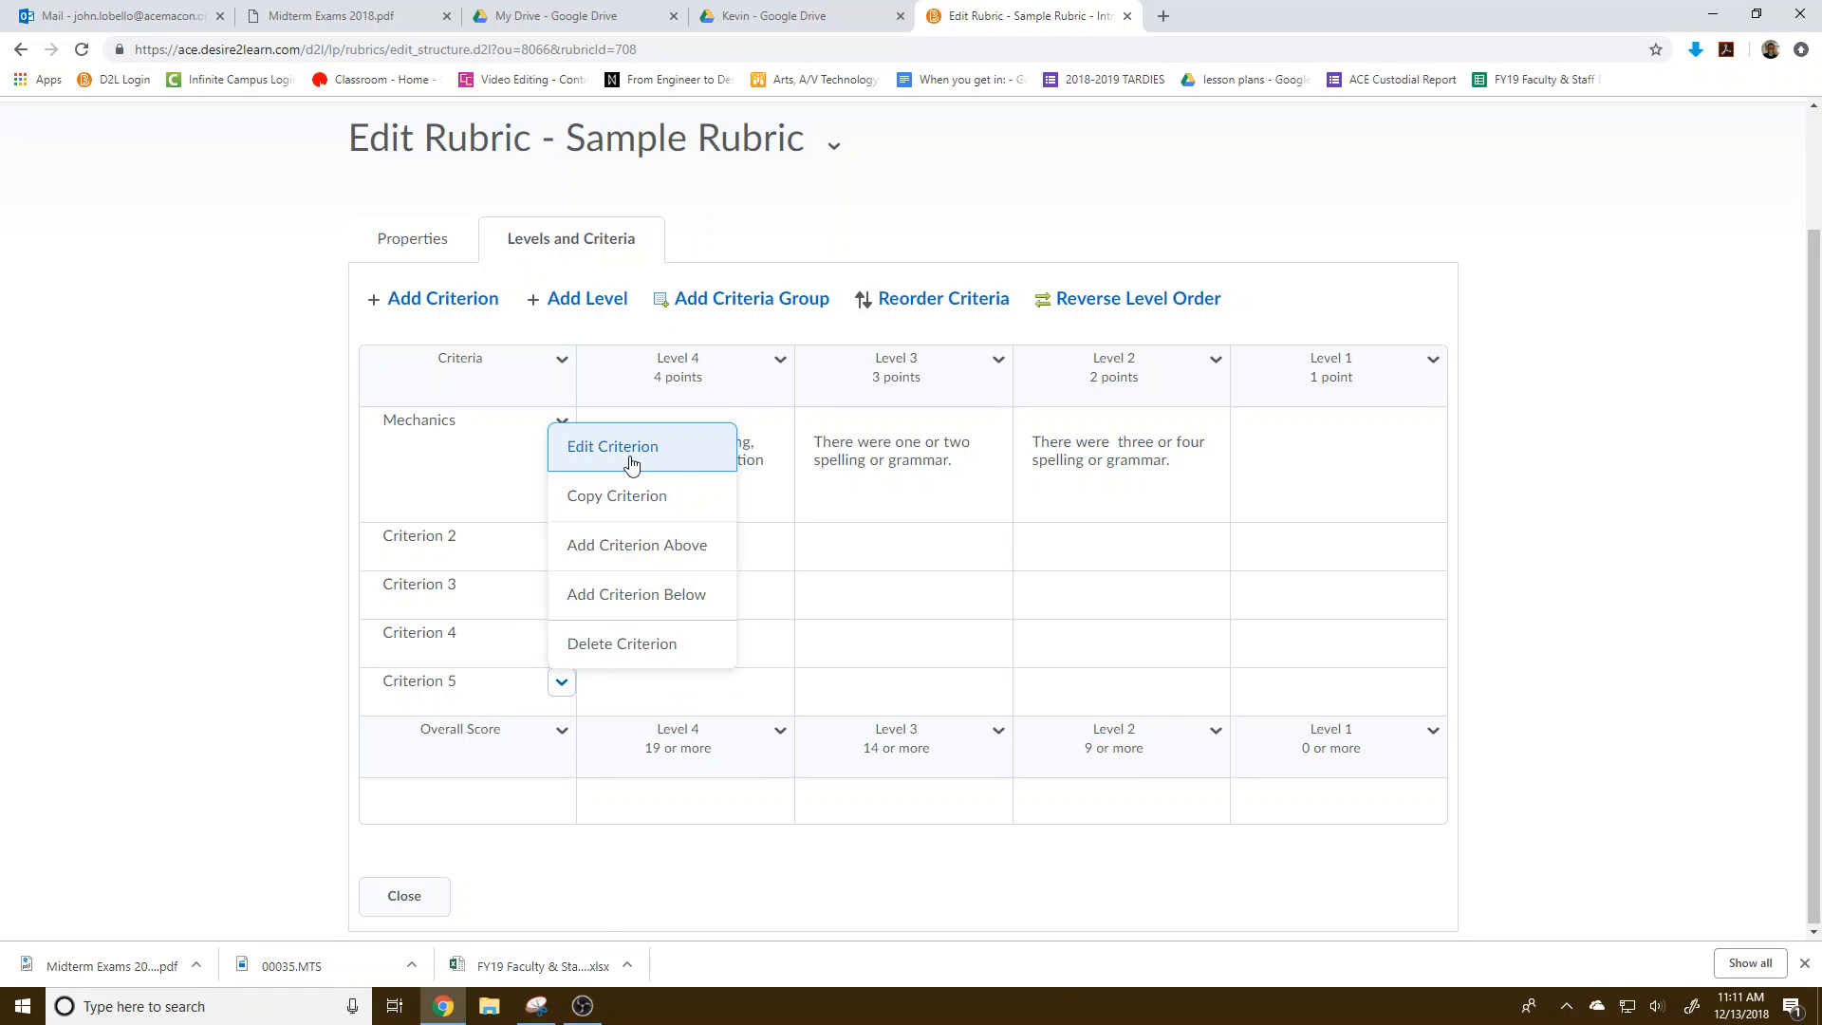
click(631, 463)
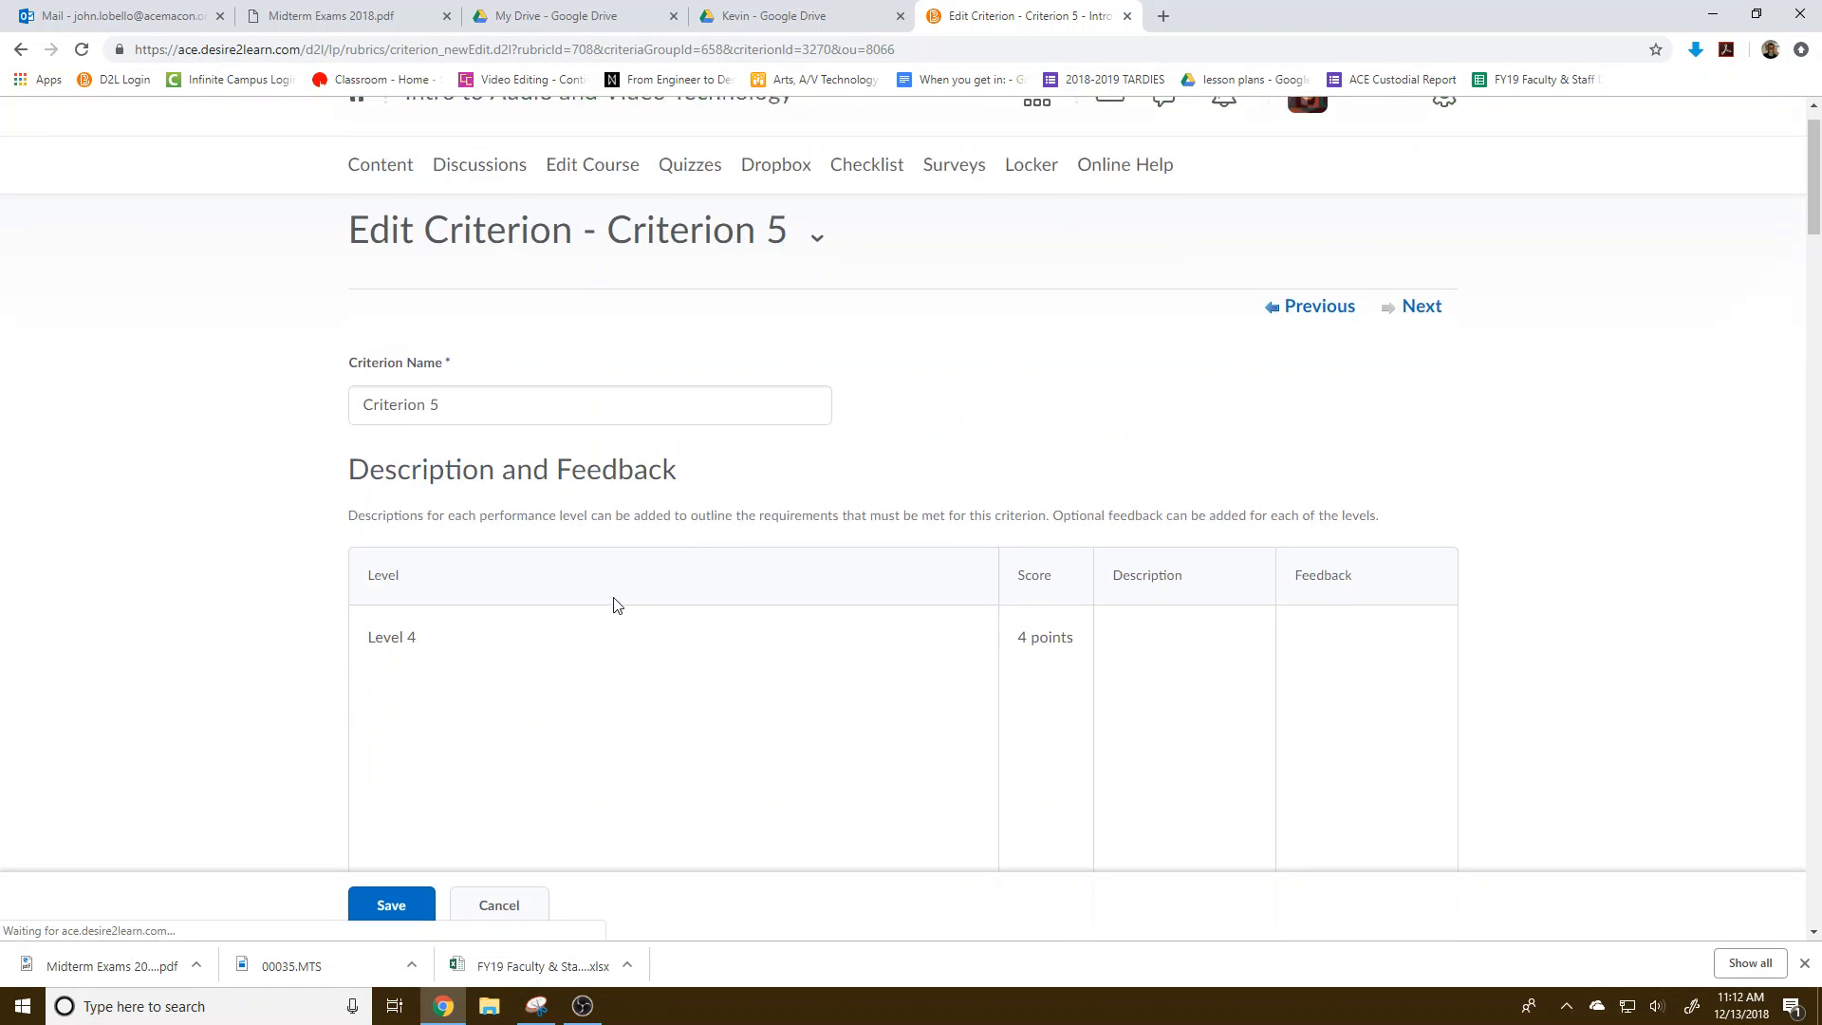
scroll(614, 605, down, 2)
drag(439, 171, 321, 171)
text(Automation)
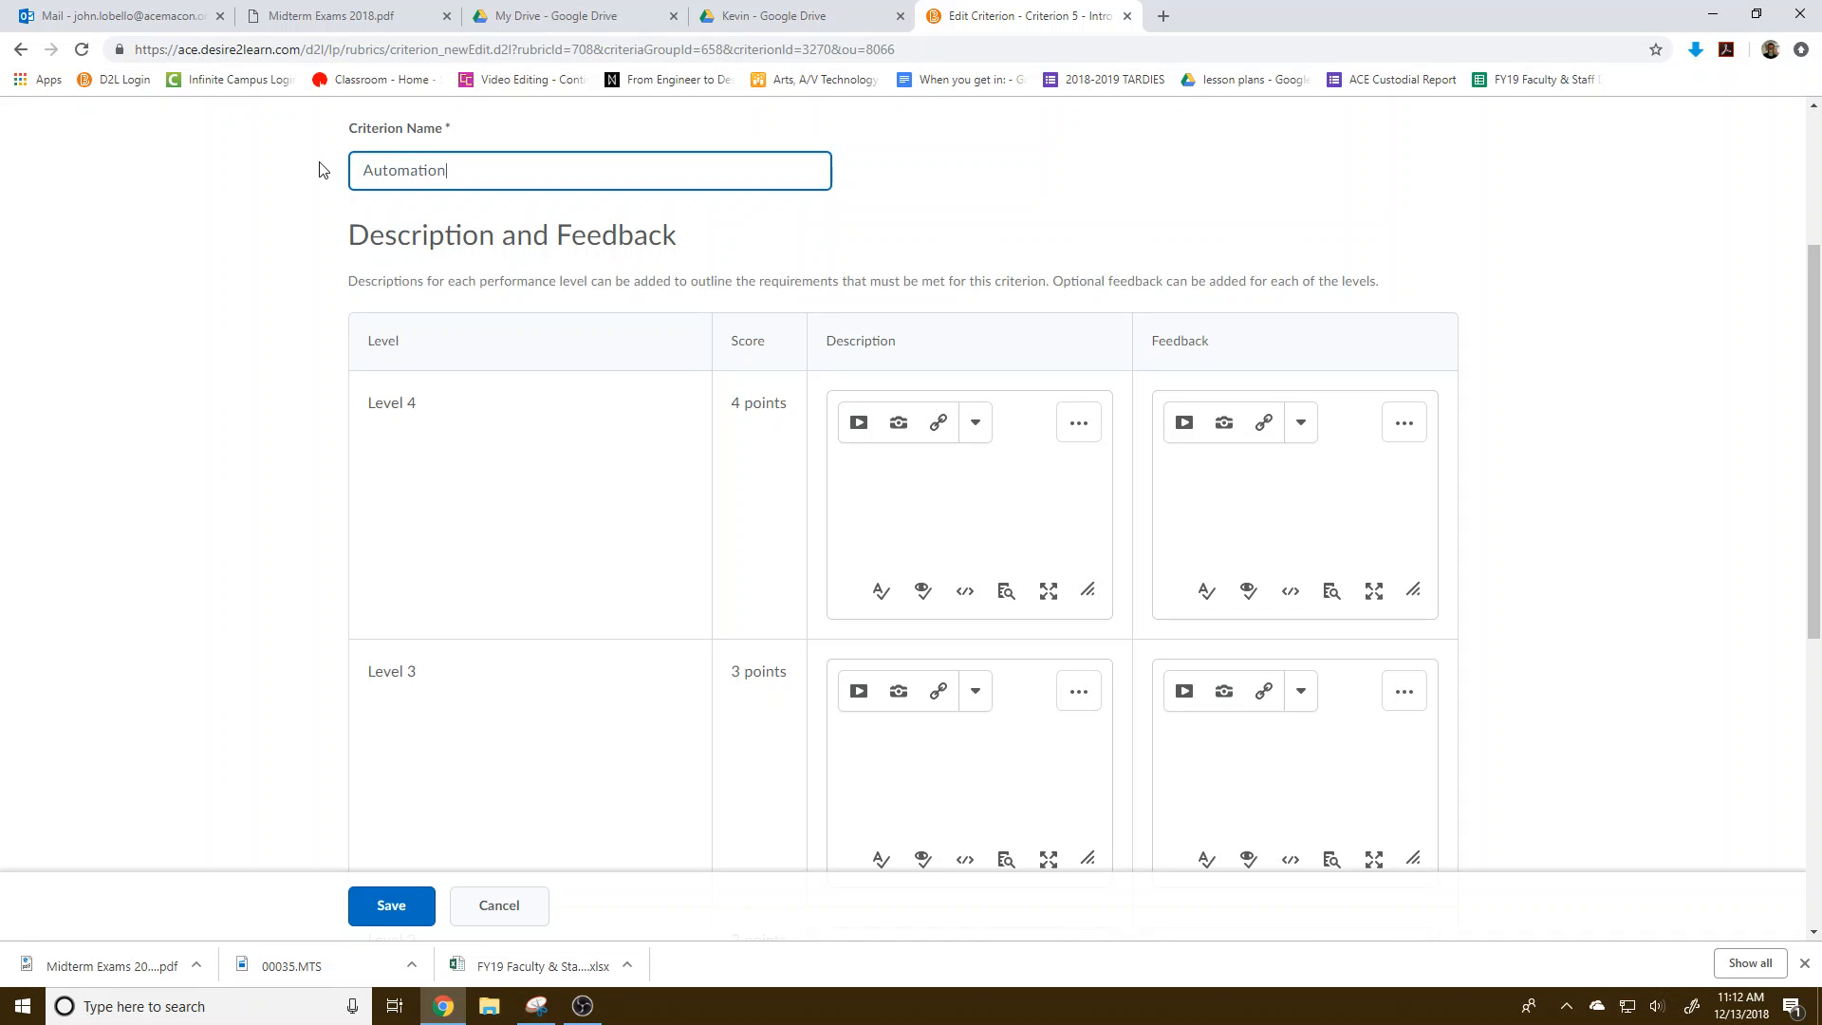
Enter the Level 4 description "The entire slideshow is set to start, transtion, and restart automatically." for the Automation criterion
click(917, 513)
text(The en)
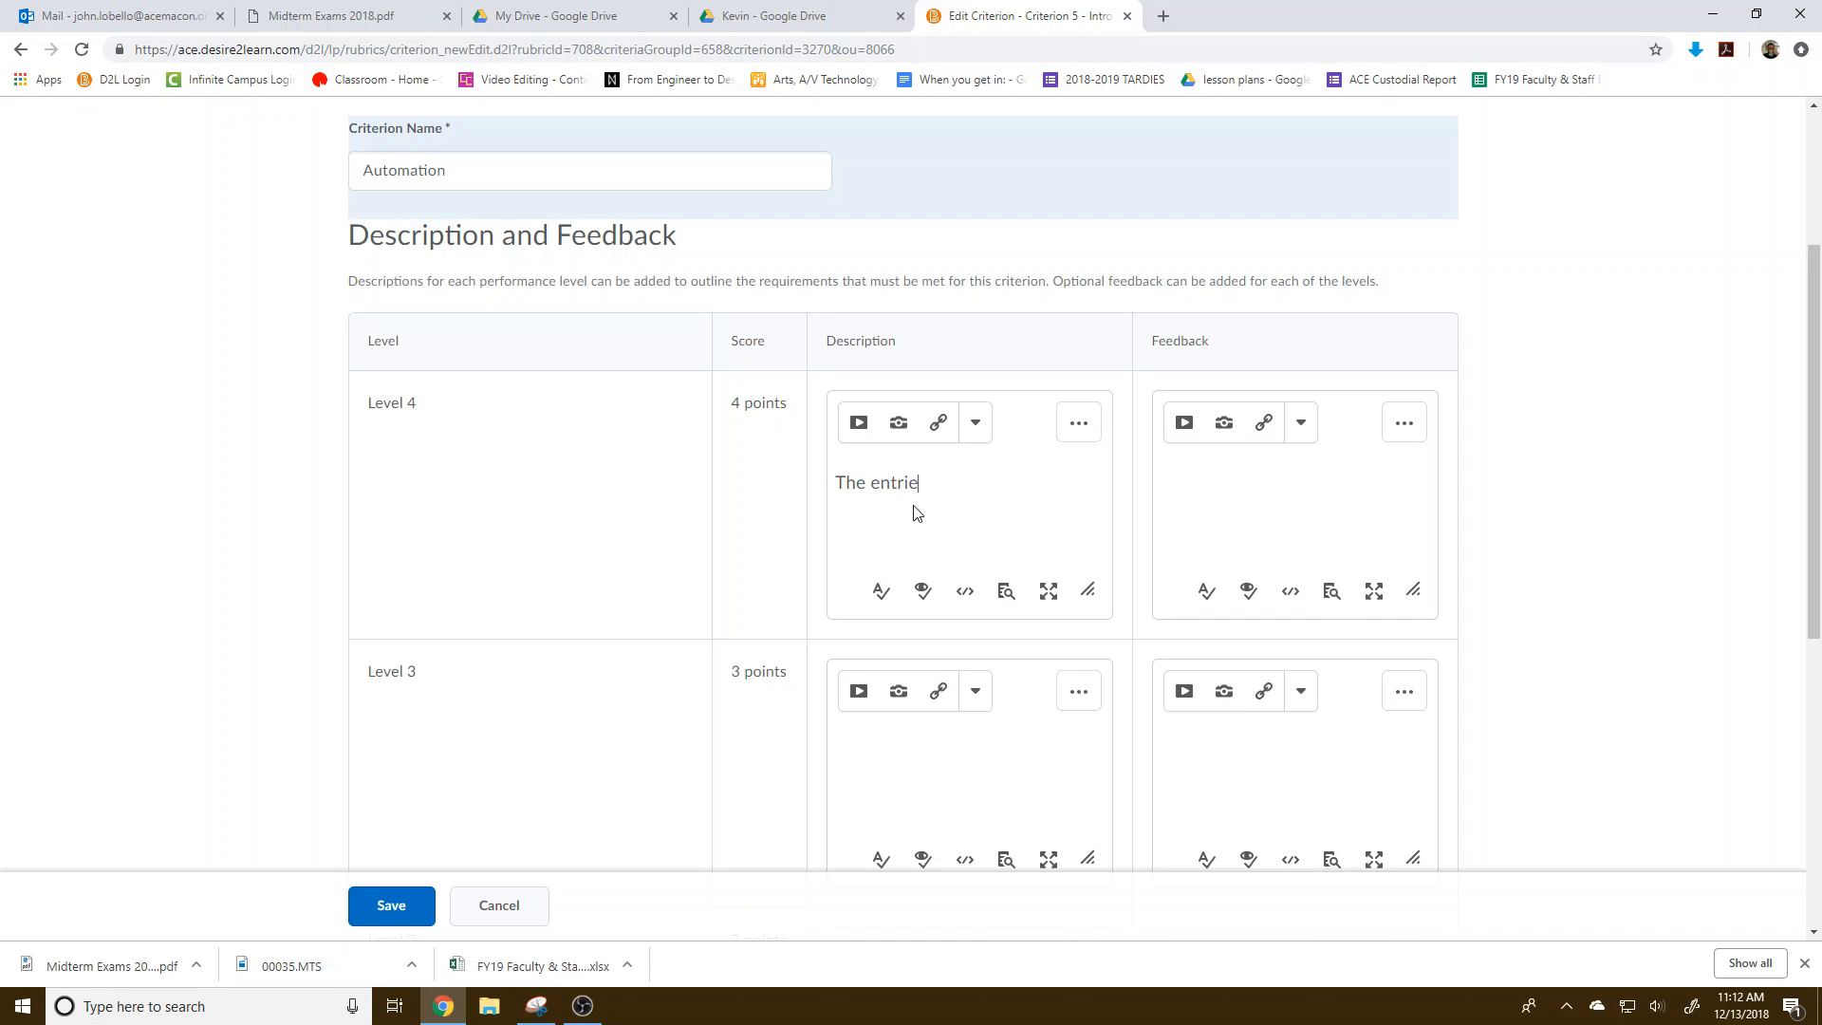
text(tire slideshow is set to start,)
key(BackSpace)
key(BackSpace)
text(transtion, and rest)
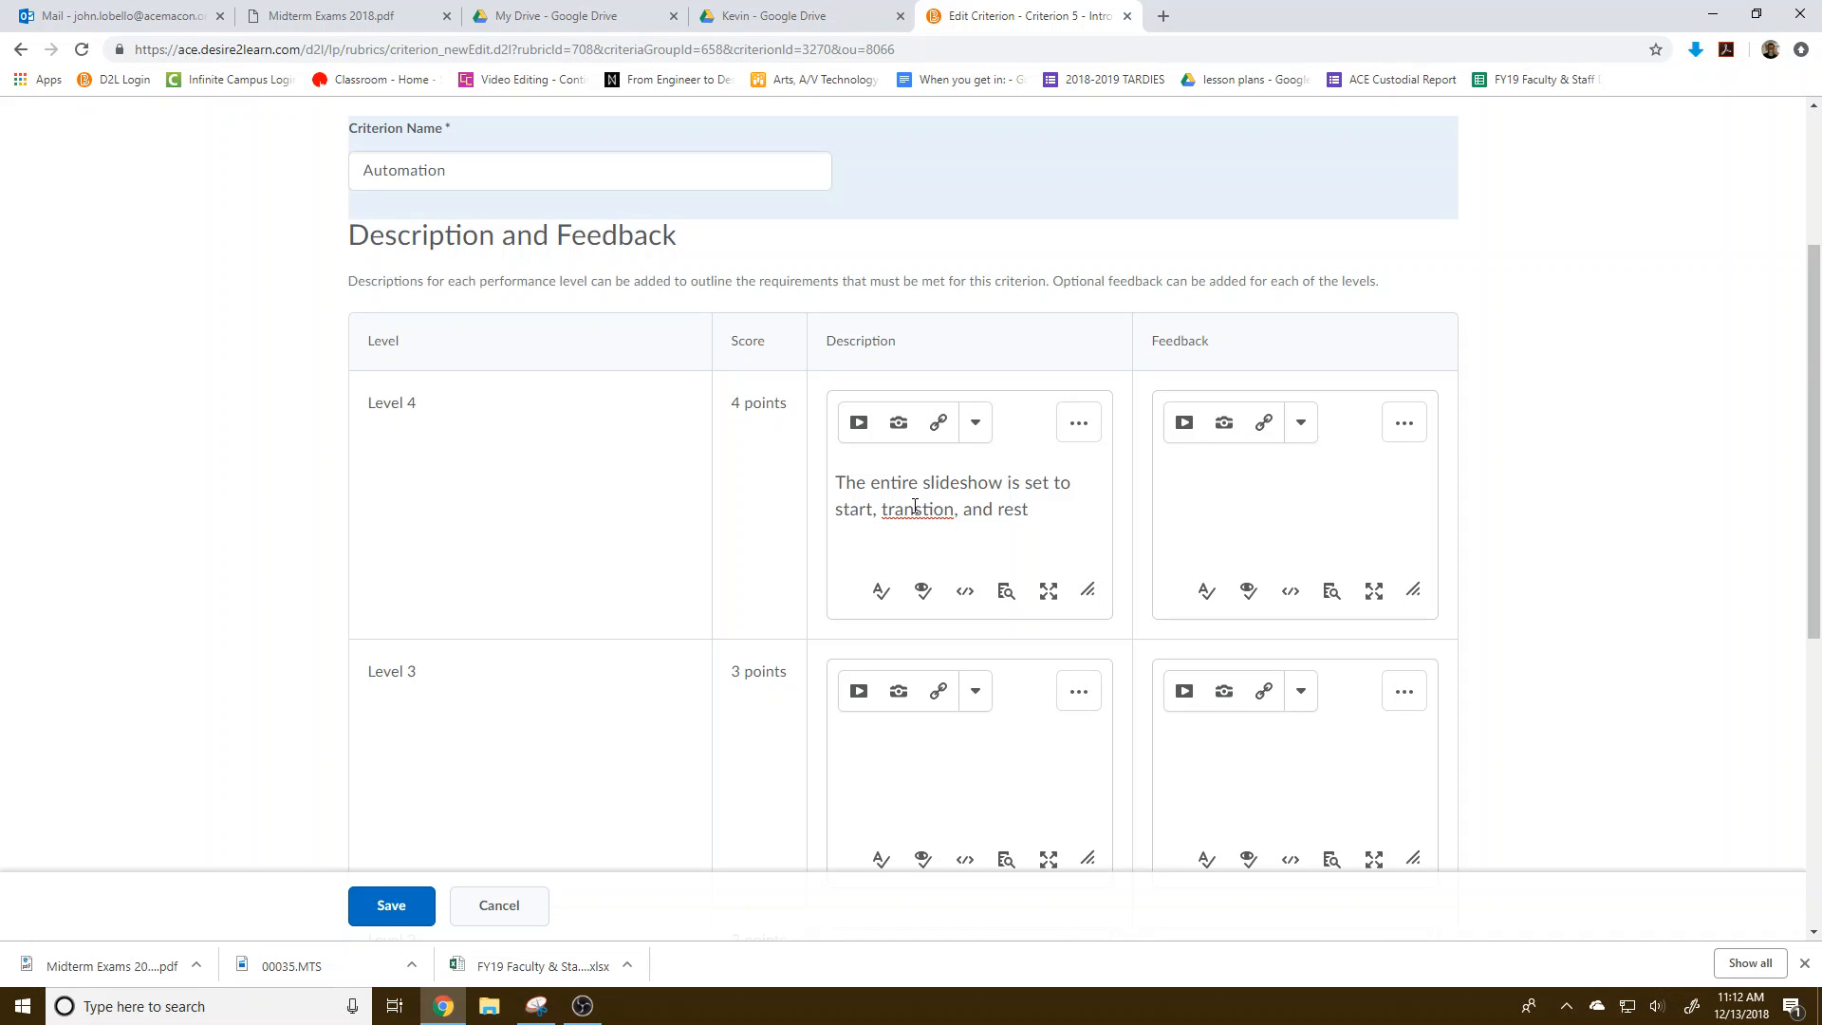
text(art automatically.)
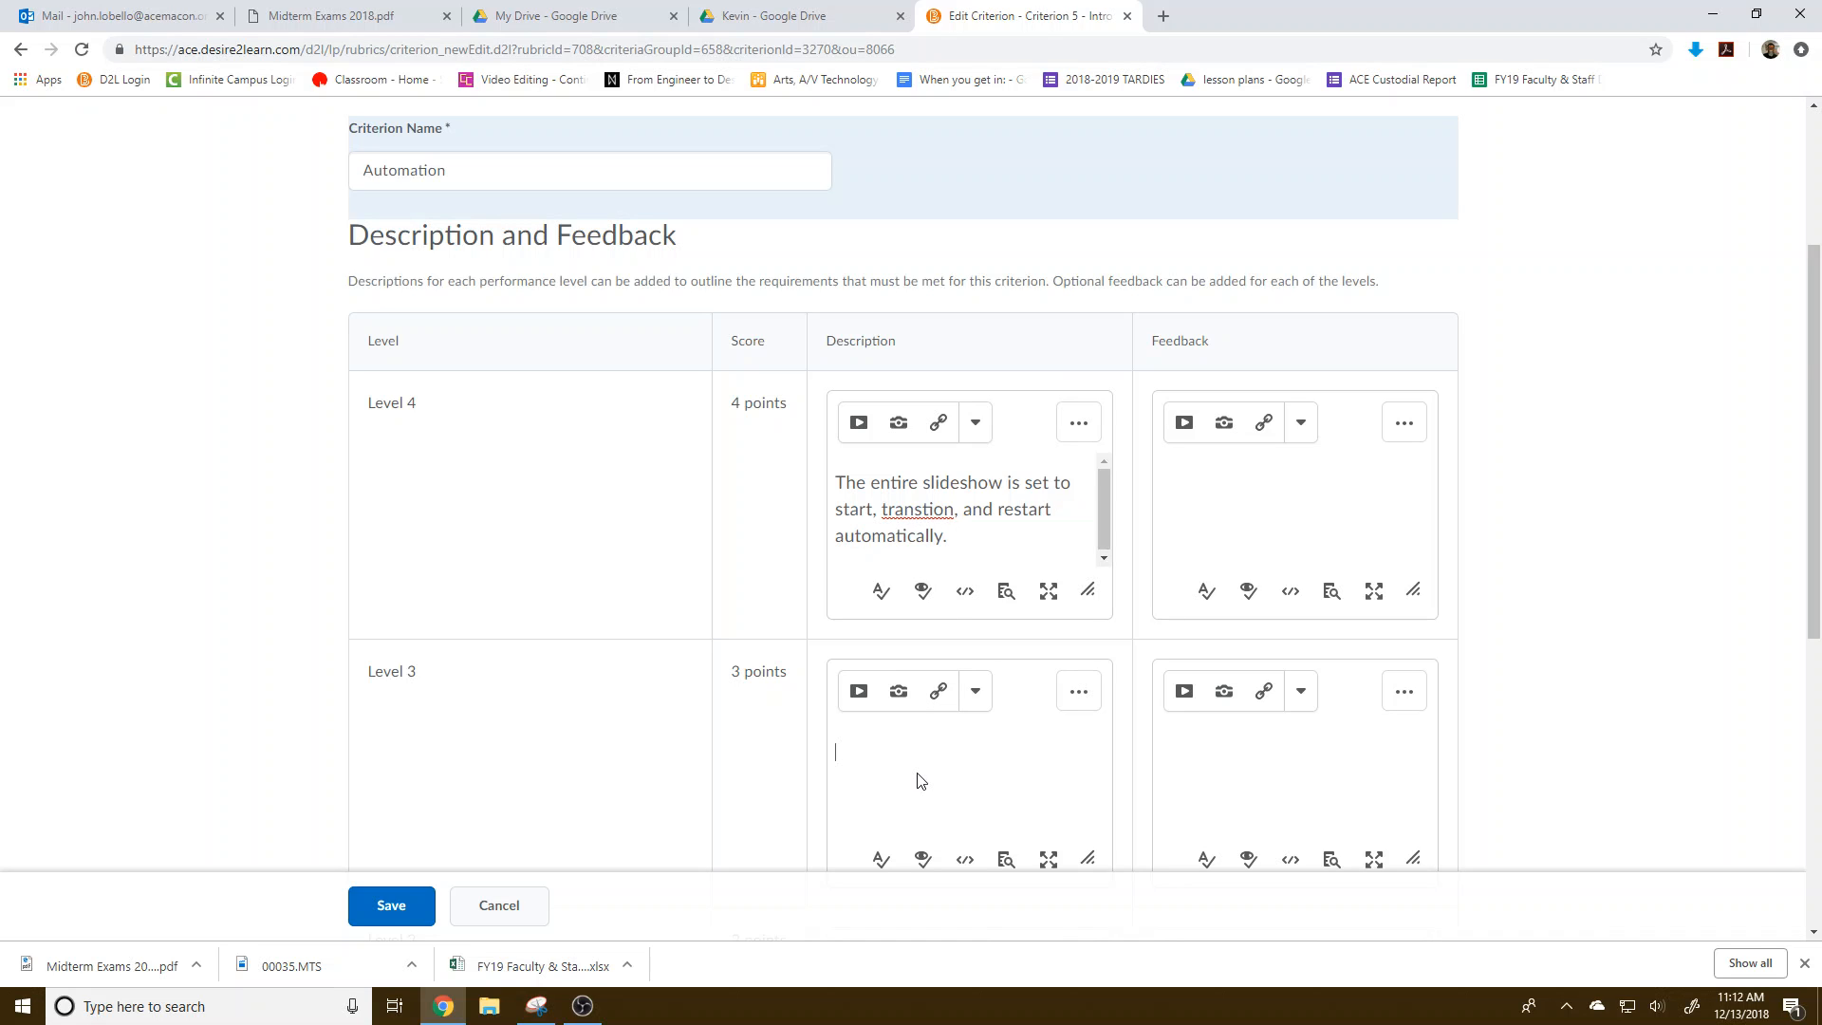
Enter N/A as the Level 3 and Level 2 descriptions of the Automation criterion
text(N/A)
scroll(929, 779, down, 4)
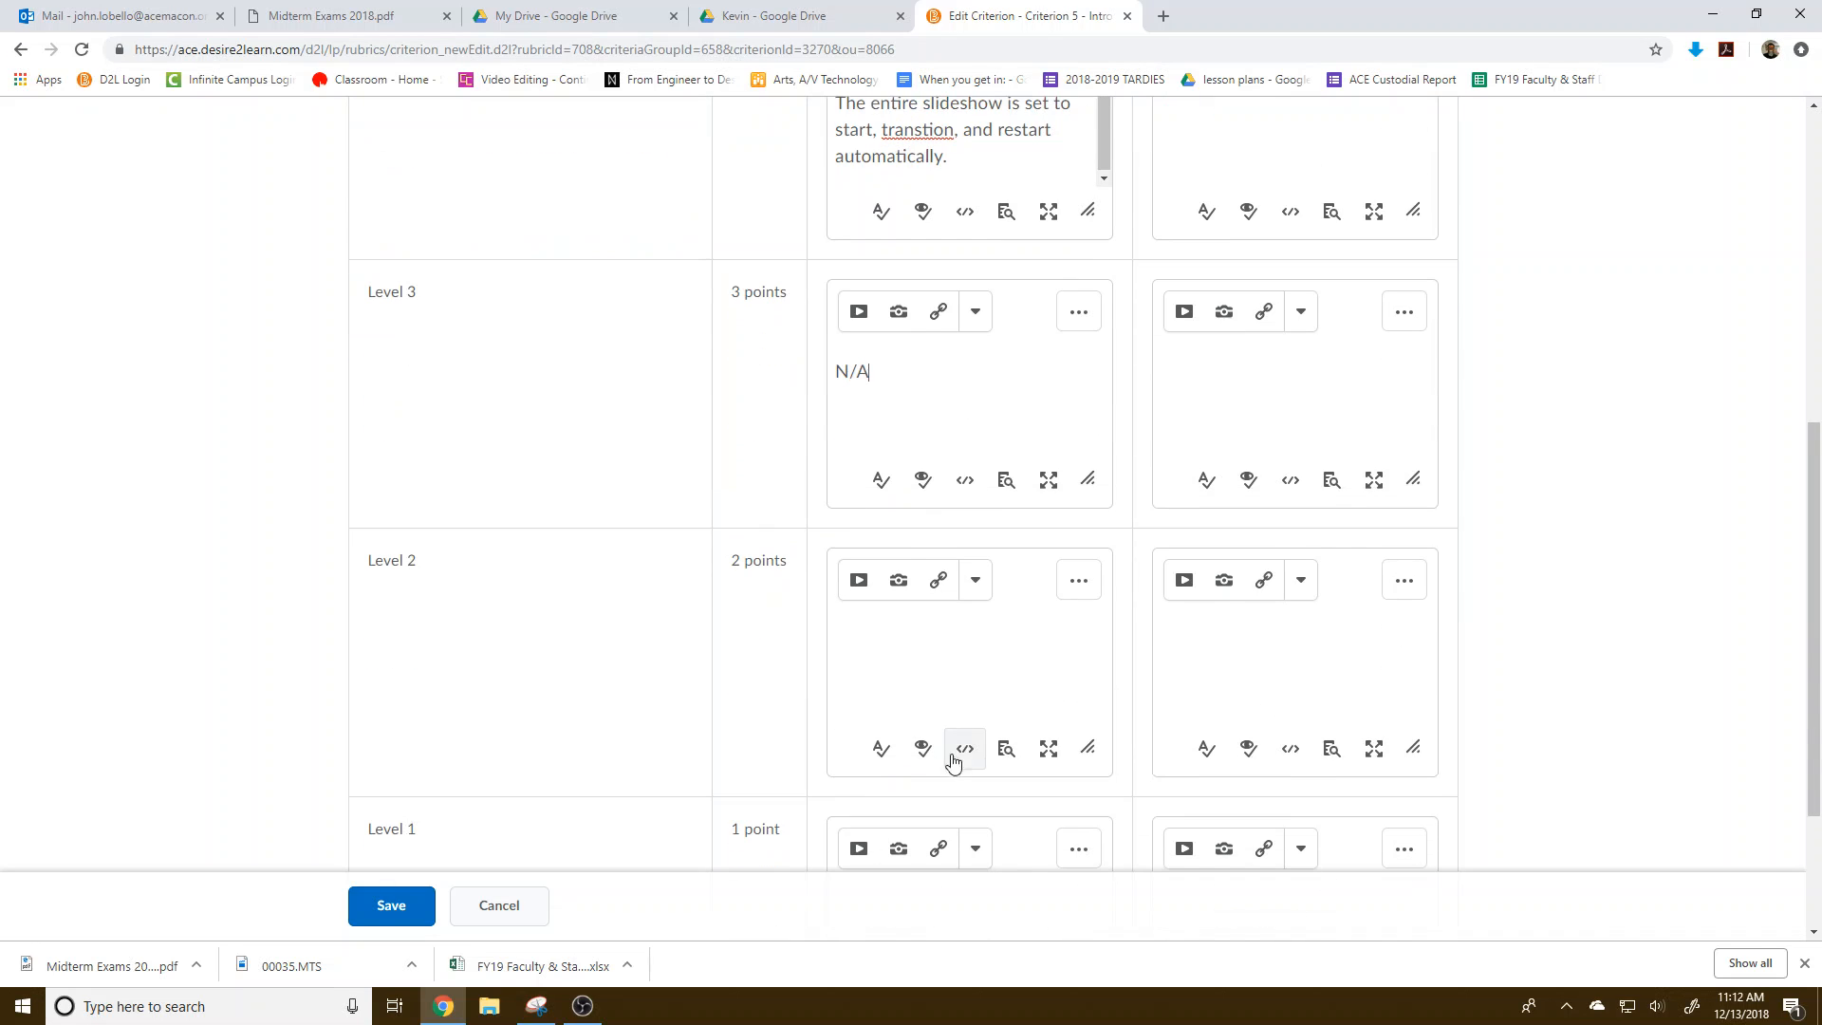
click(982, 685)
text(Na/)
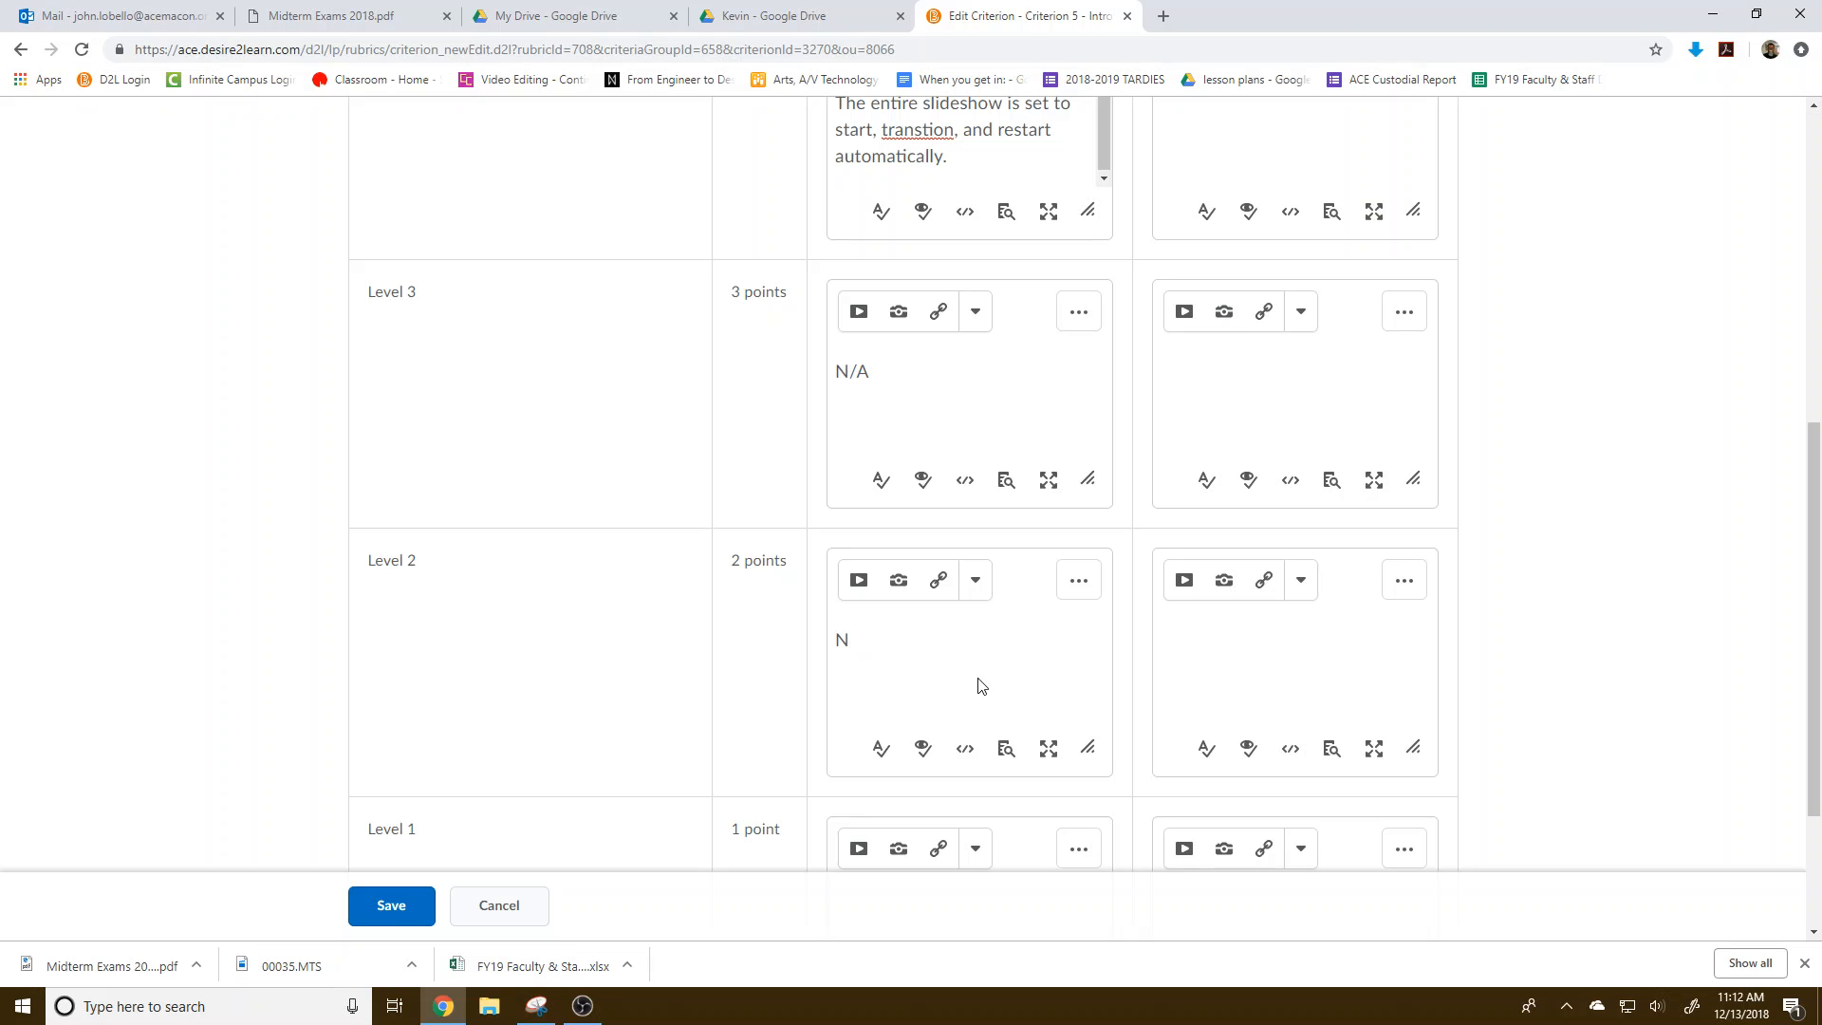
Enter the Level 1 description "The show is not fully automated" for the Automation criterion and save it
scroll(1049, 674, down, 3)
click(981, 677)
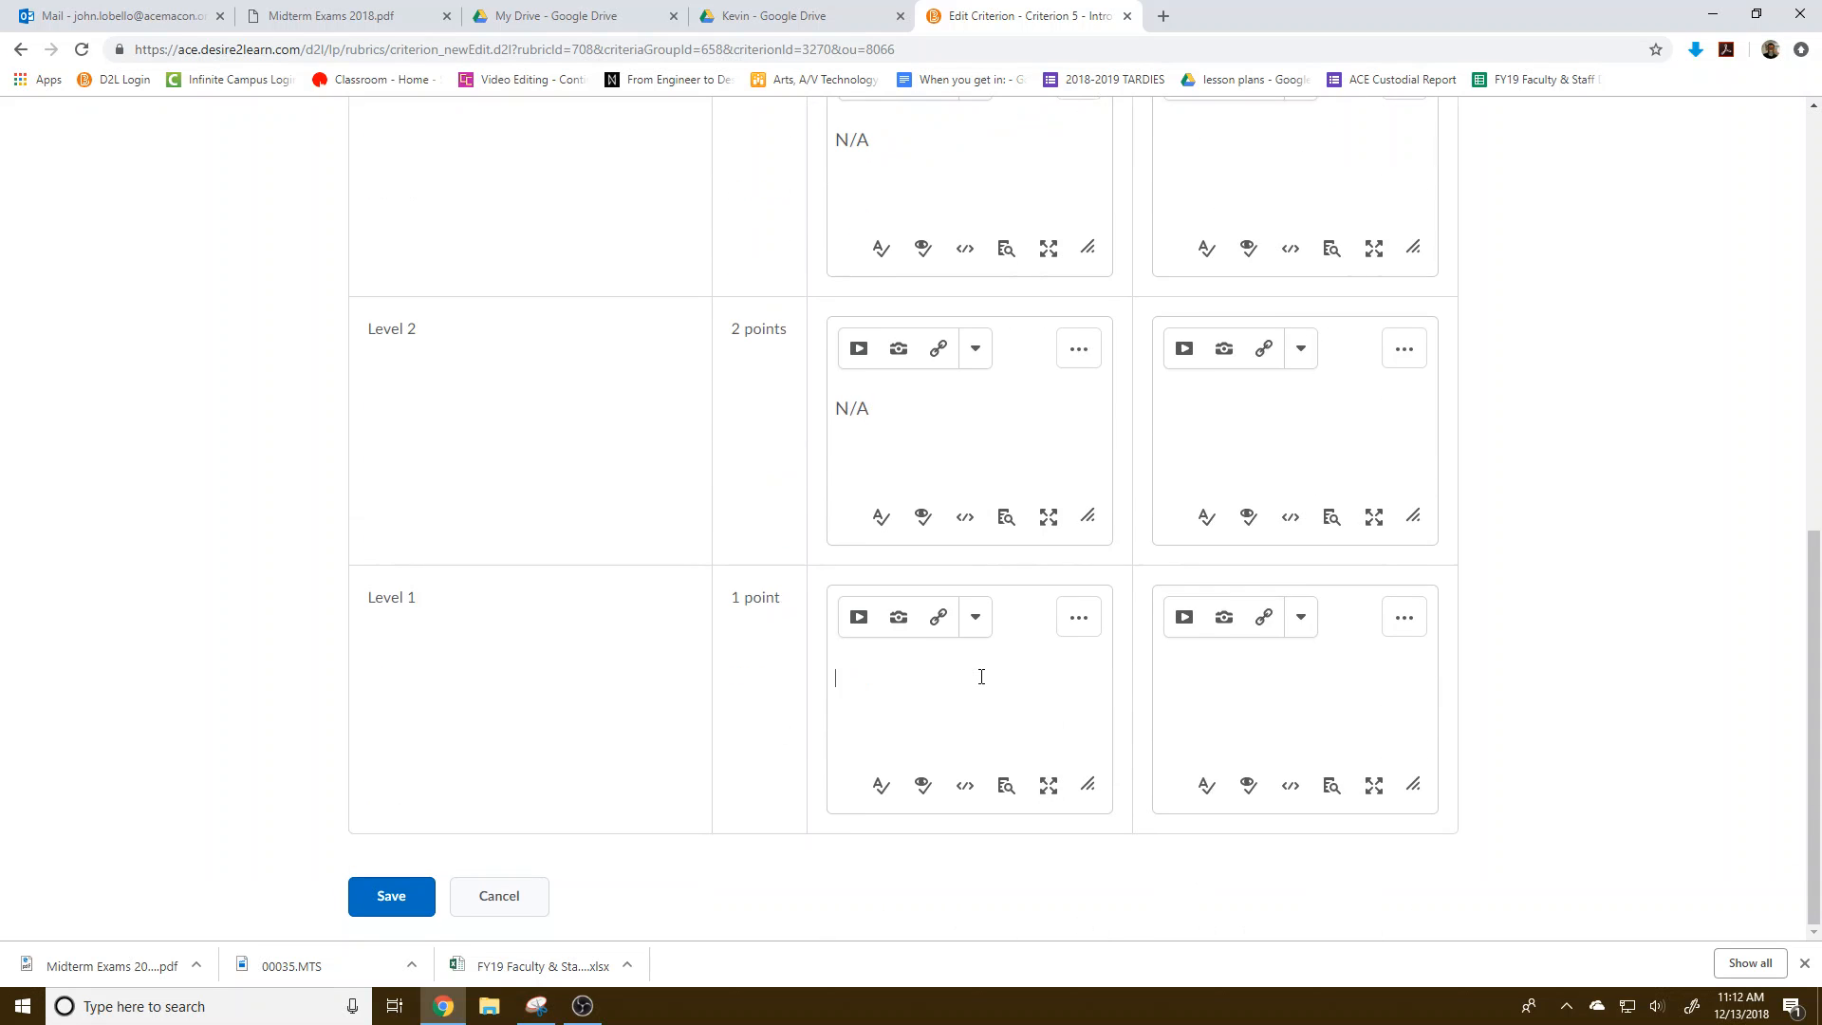
text(The show is not fully au)
key(BackSpace)
text(automated)
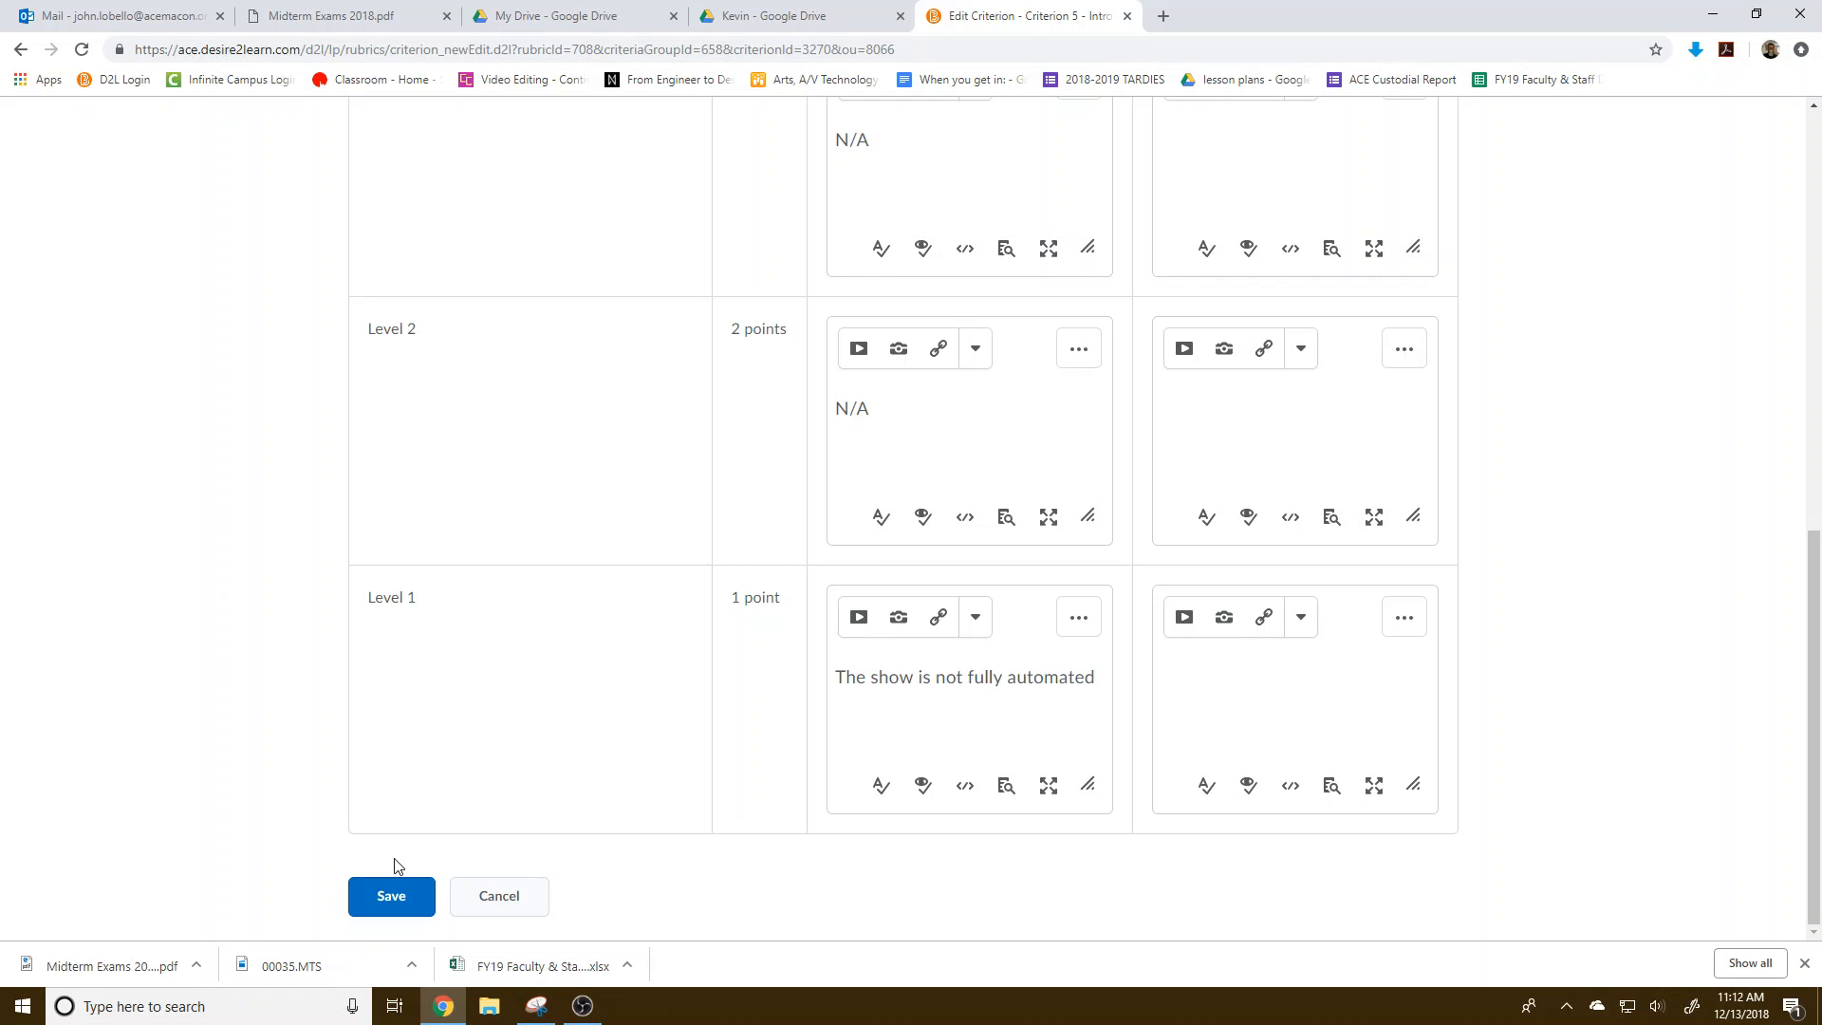
click(391, 883)
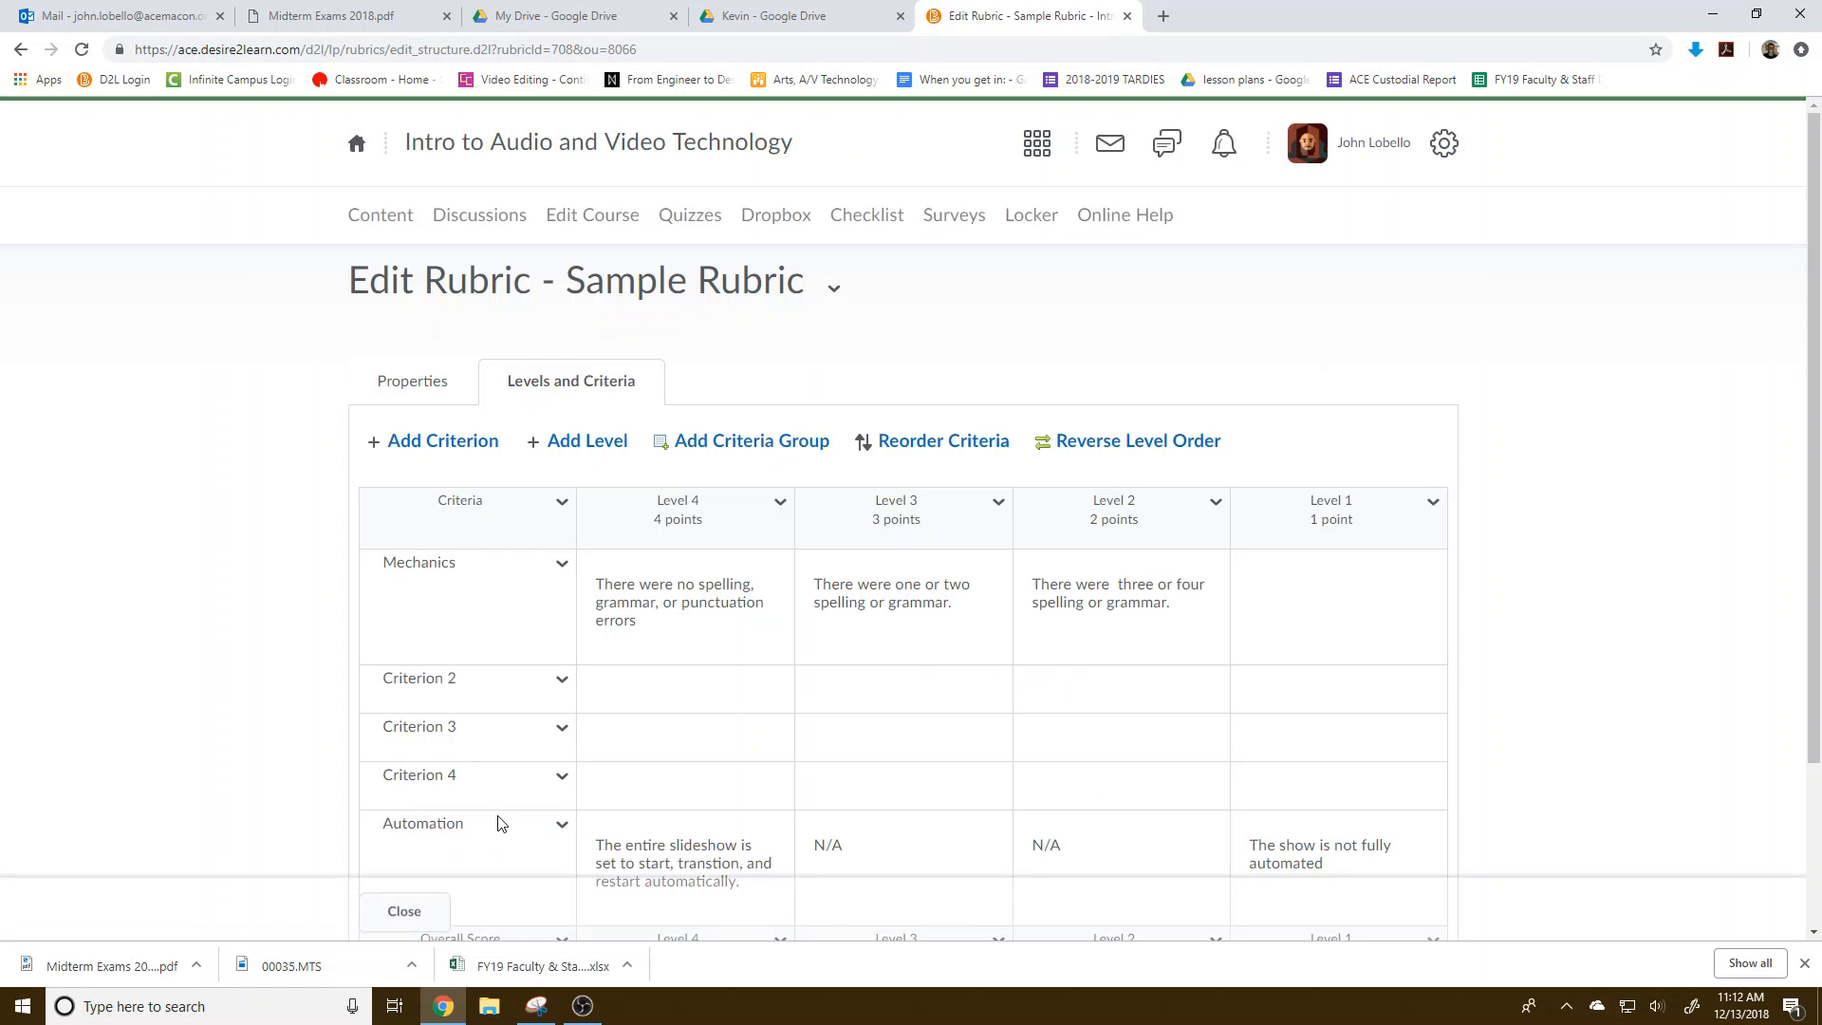
Open the rubric's properties and review its status, type, scoring method, visibility and availability settings
scroll(501, 823, down, 3)
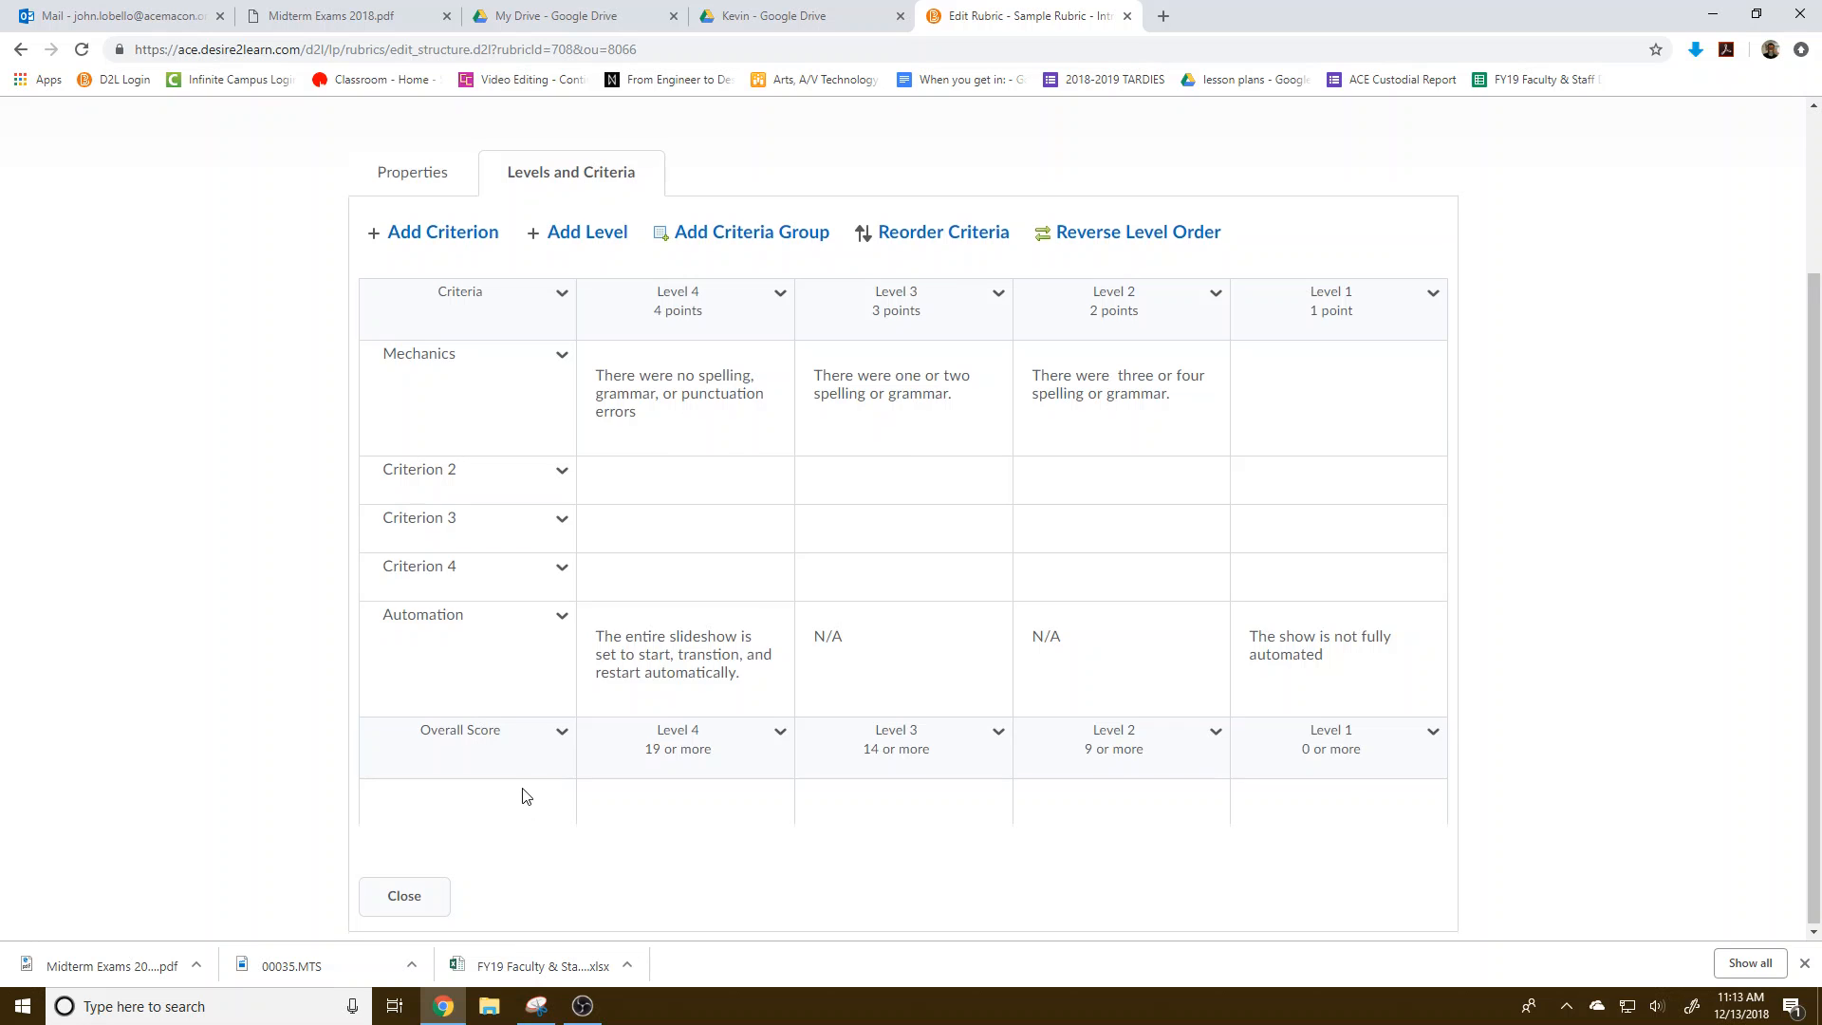
scroll(524, 794, up, 2)
scroll(525, 795, down, 2)
scroll(658, 521, up, 2)
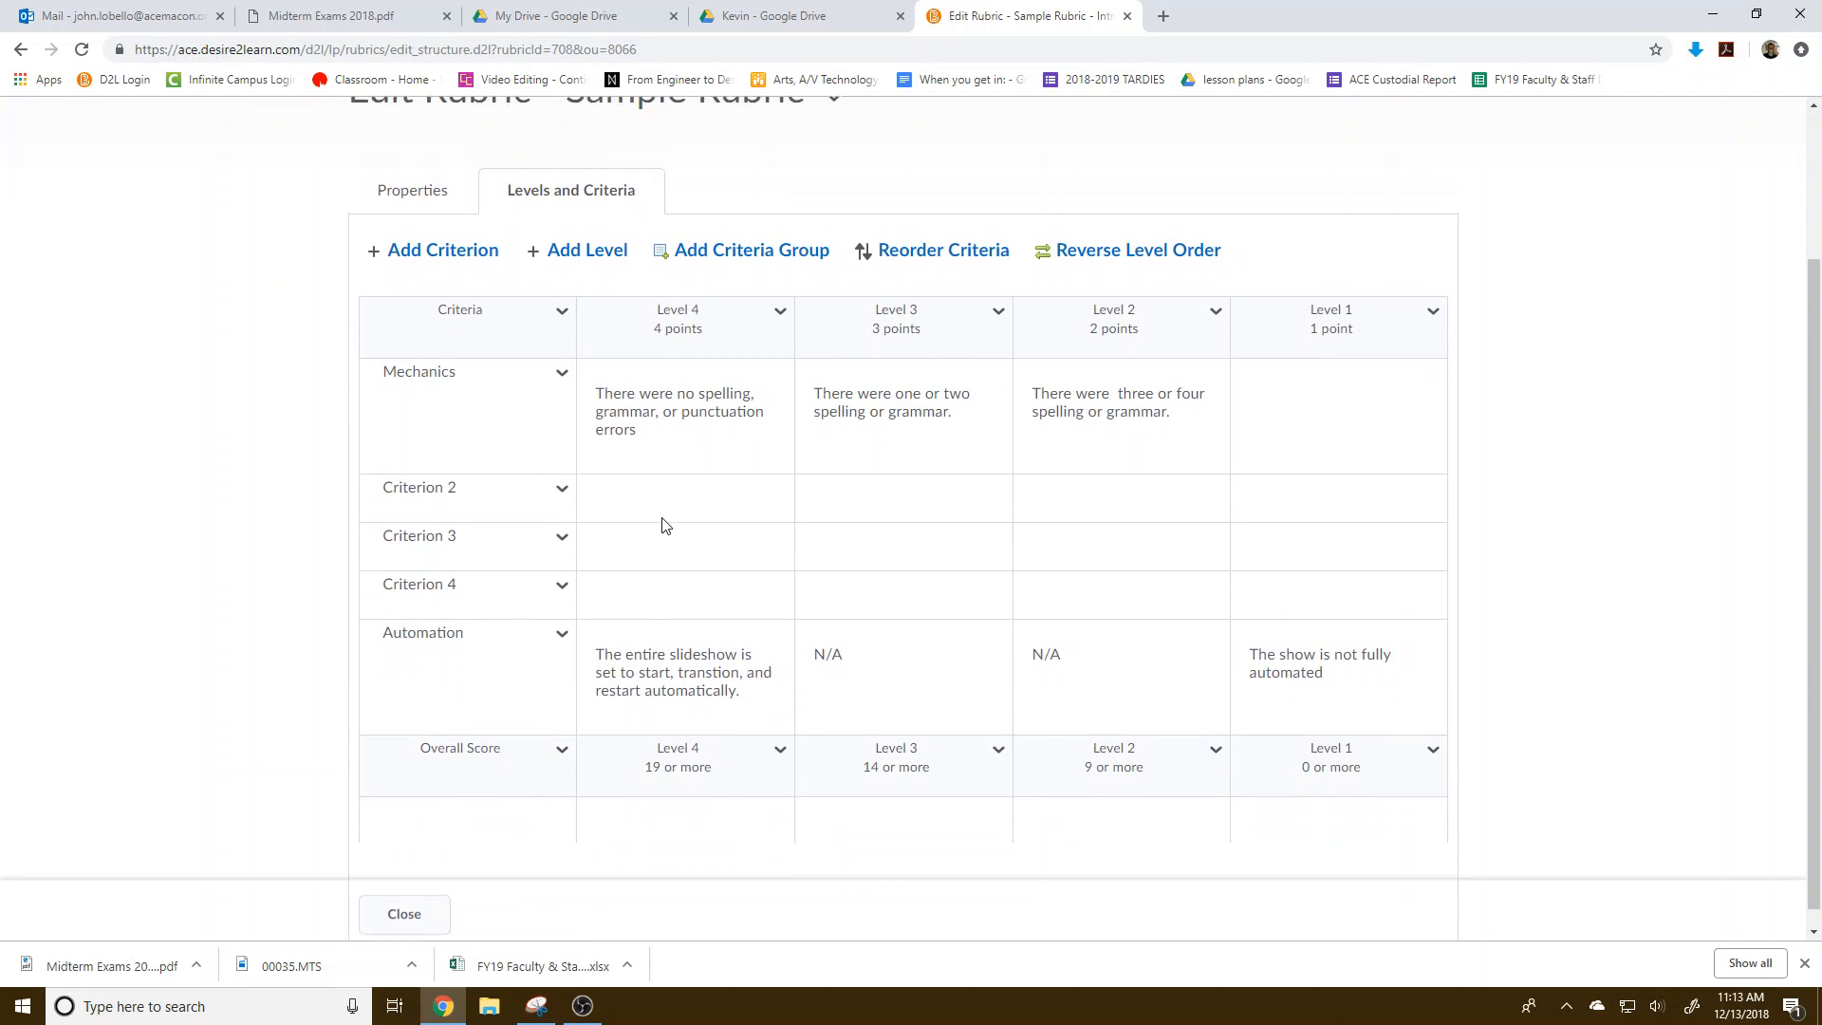
click(367, 393)
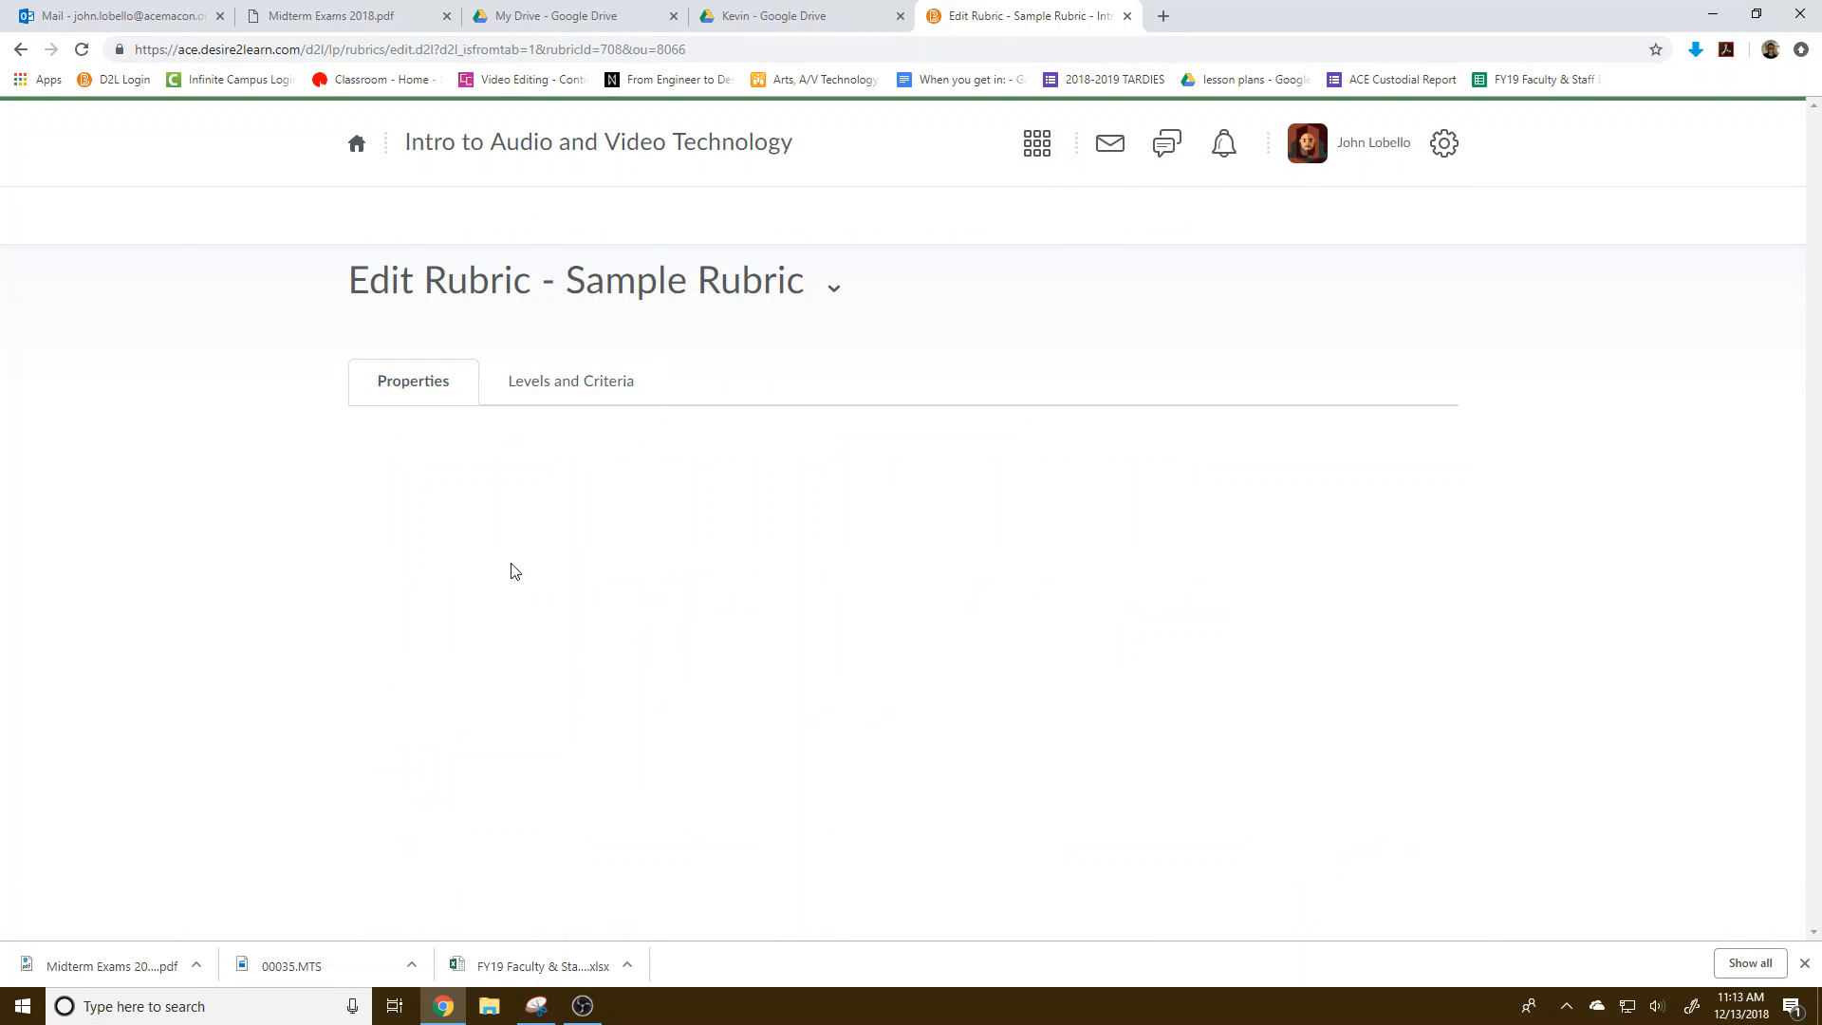
scroll(524, 772, down, 8)
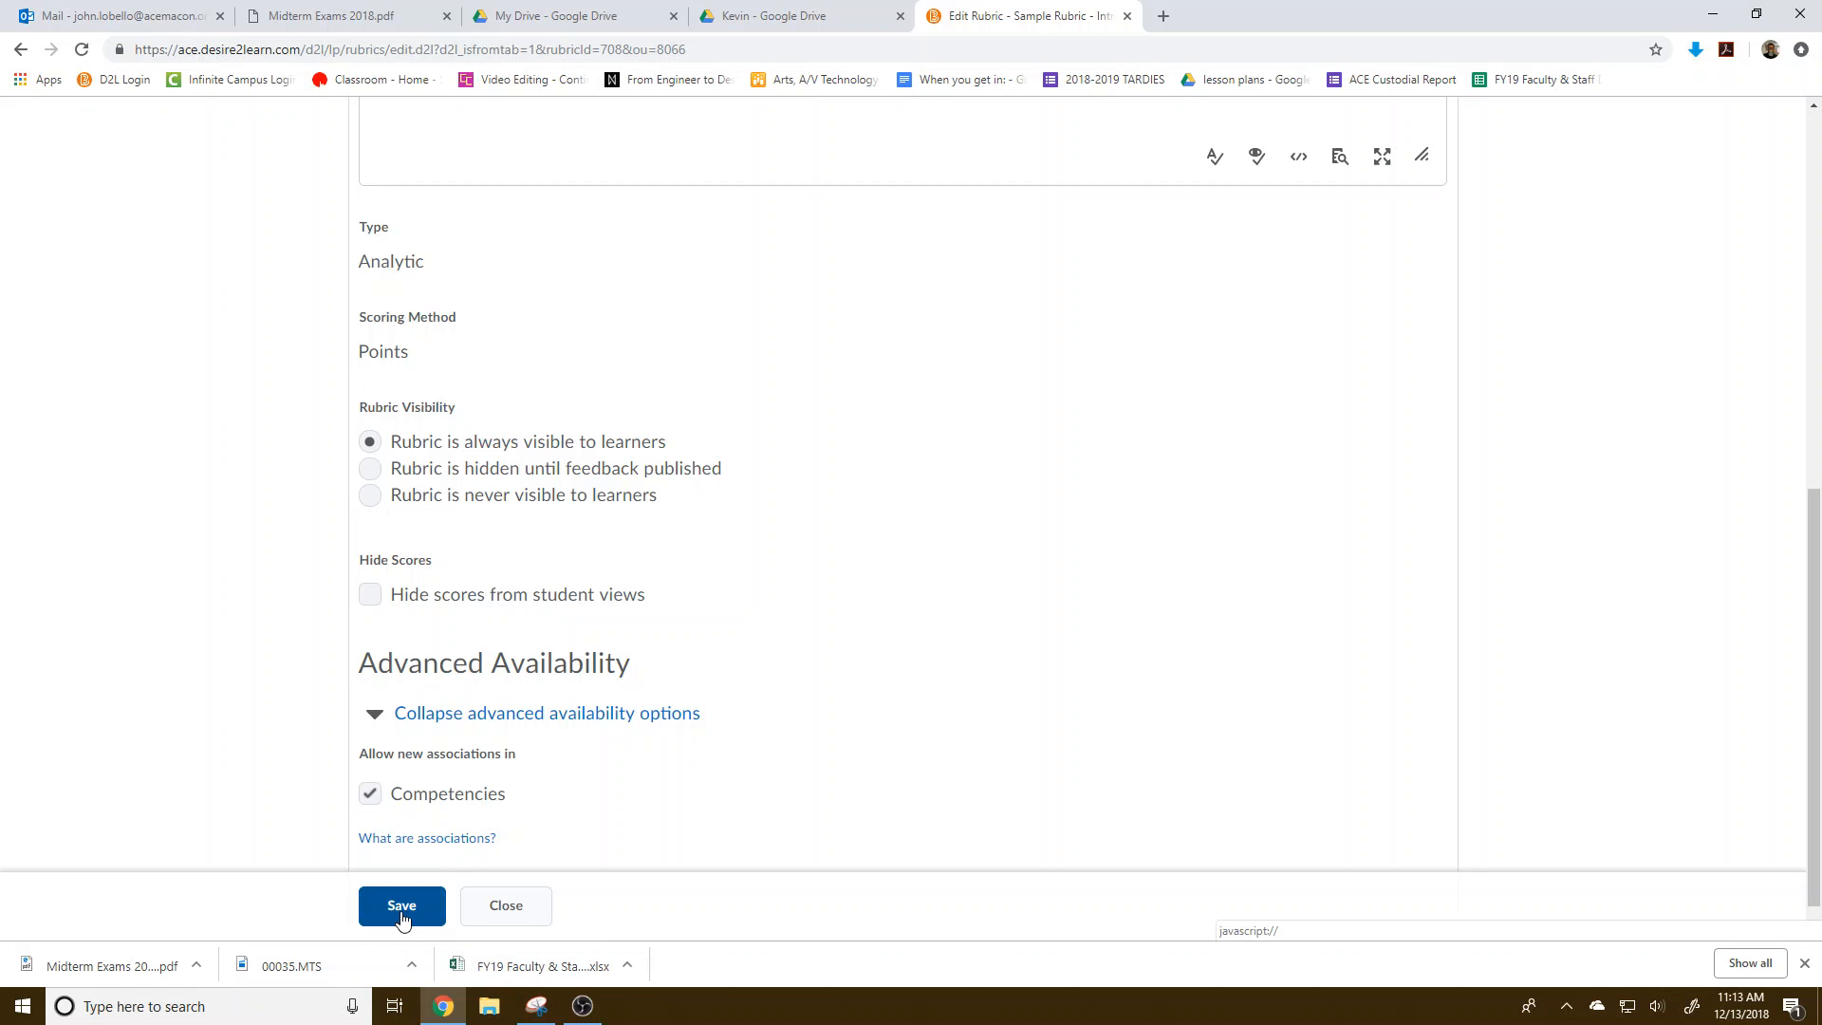
scroll(758, 558, up, 5)
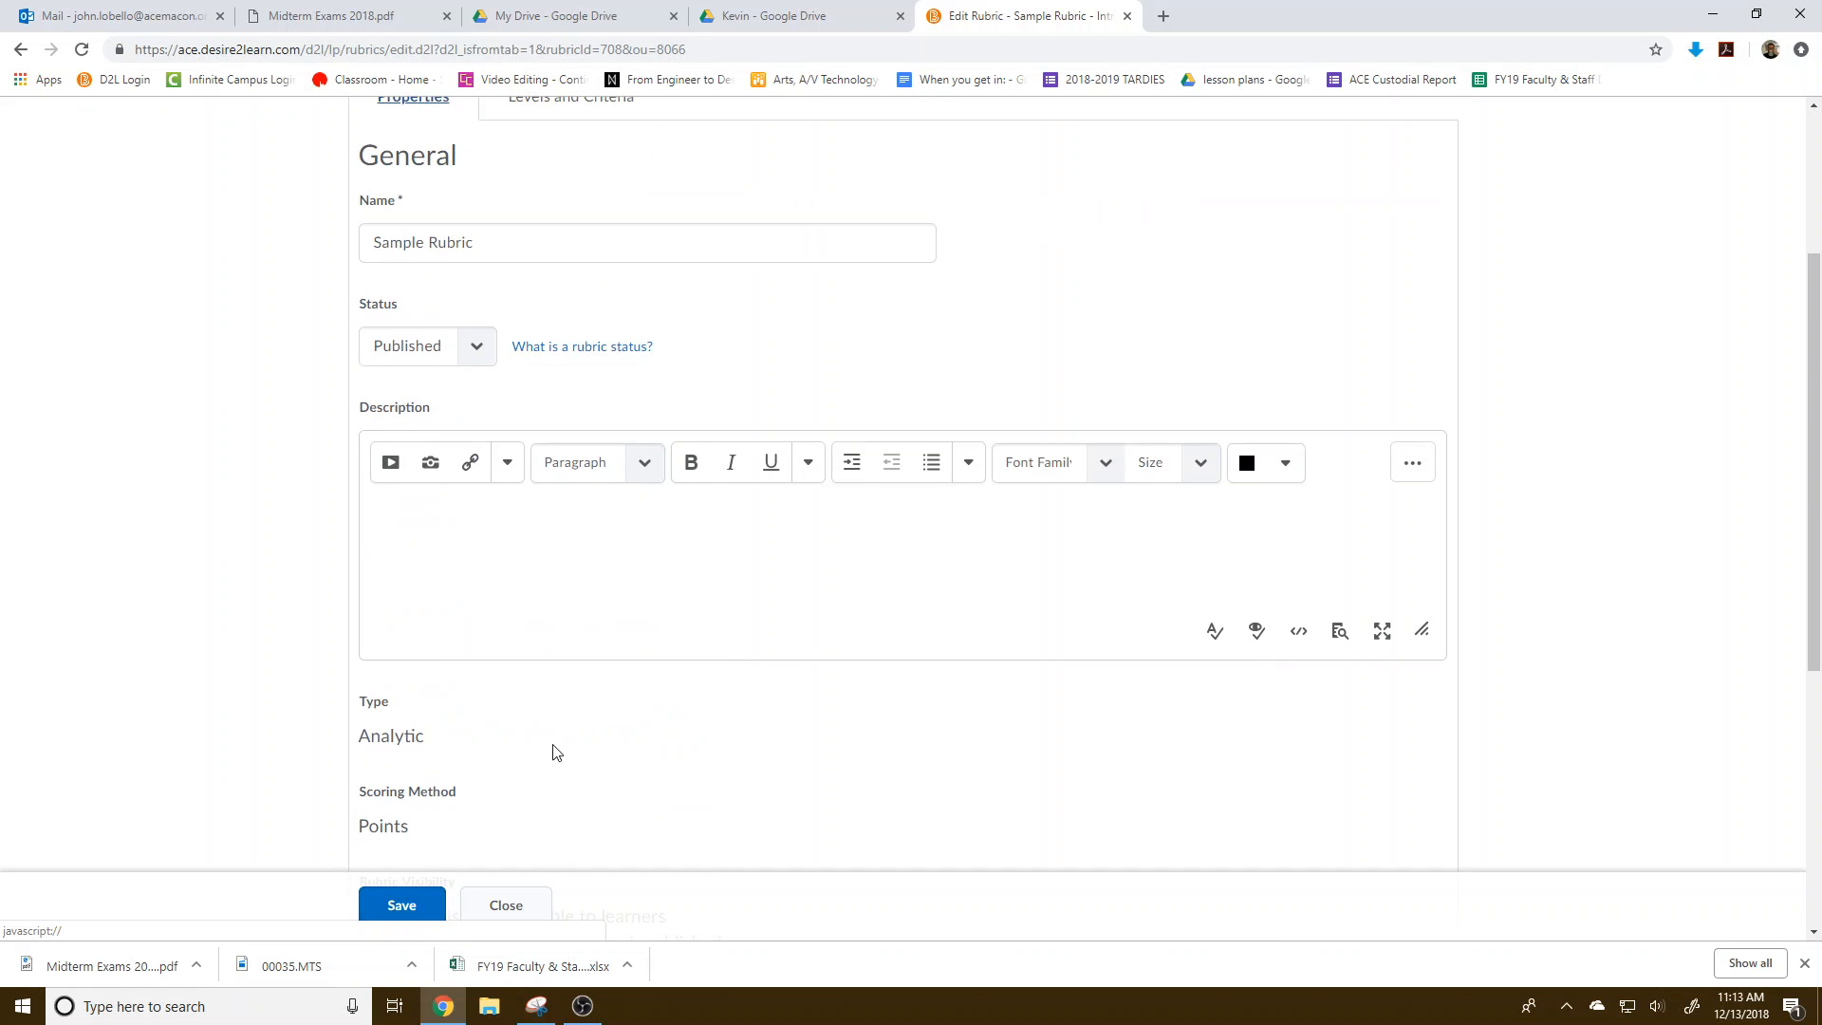